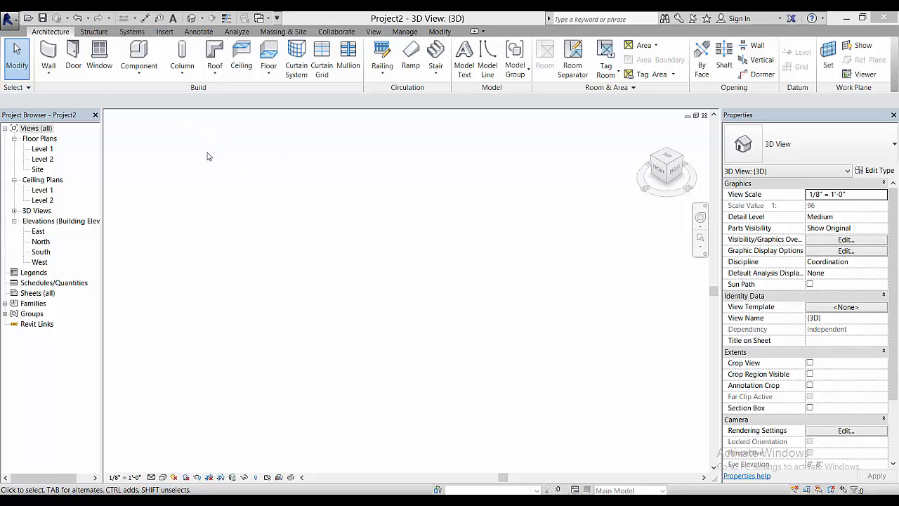
Create a new family from the Structural Trusses.rft template
click(8, 21)
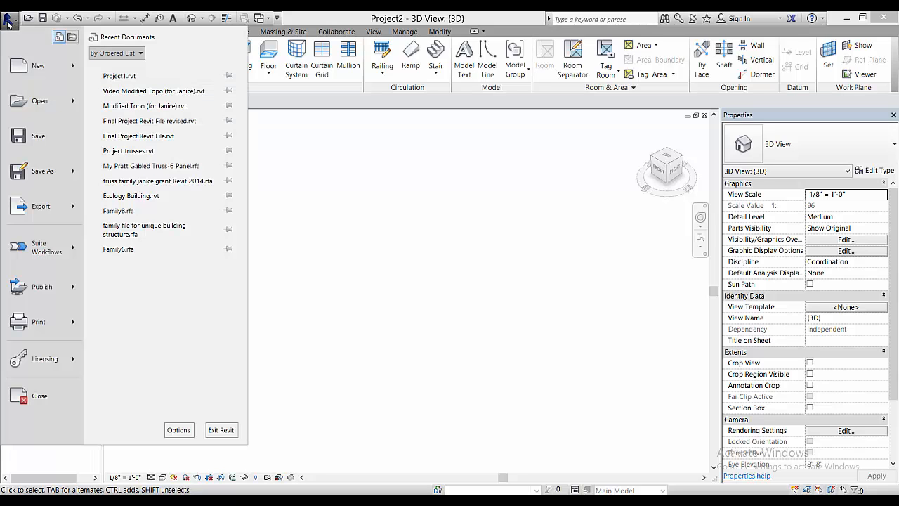
mouse_move(42, 71)
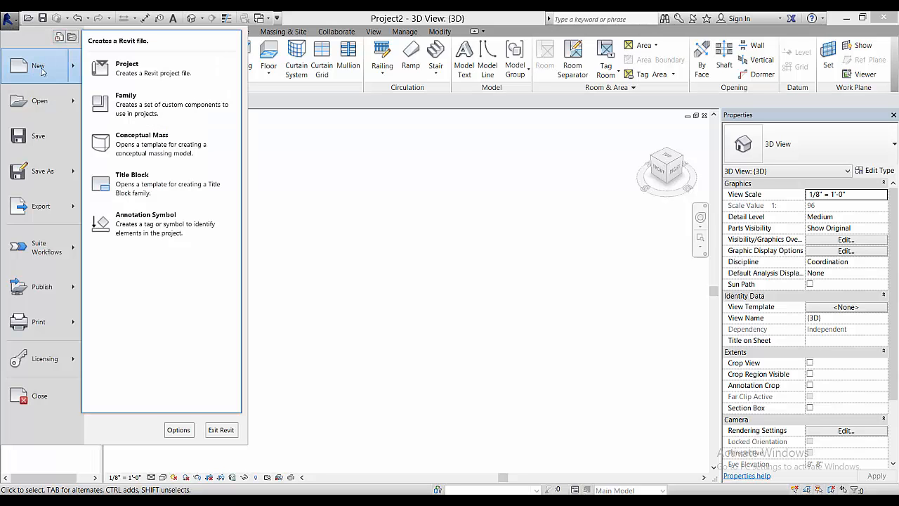
click(133, 103)
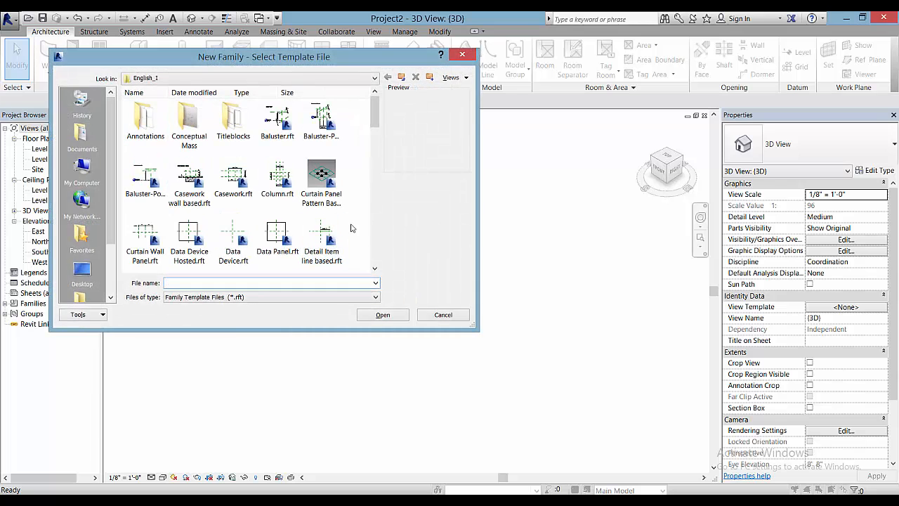
mouse_move(374, 113)
mouse_down()
mouse_move(375, 253)
mouse_move(374, 94)
mouse_up()
drag(373, 143, 373, 264)
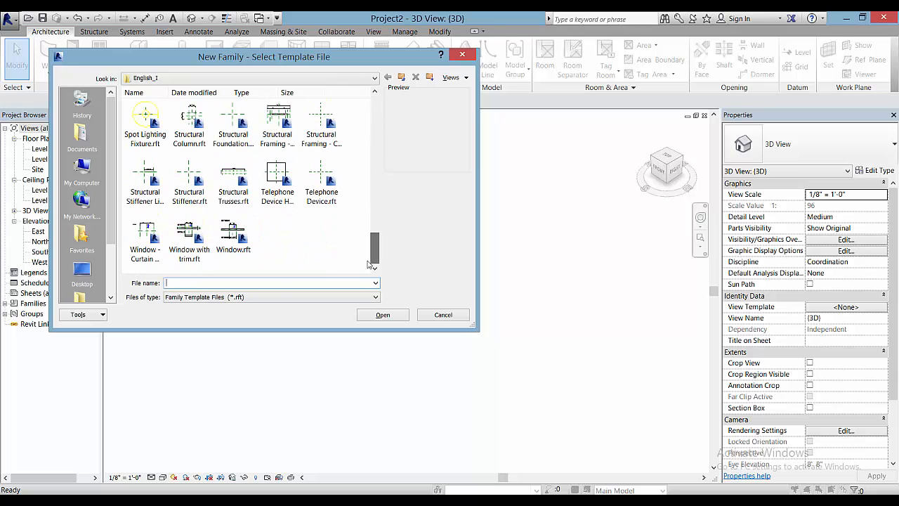
click(231, 186)
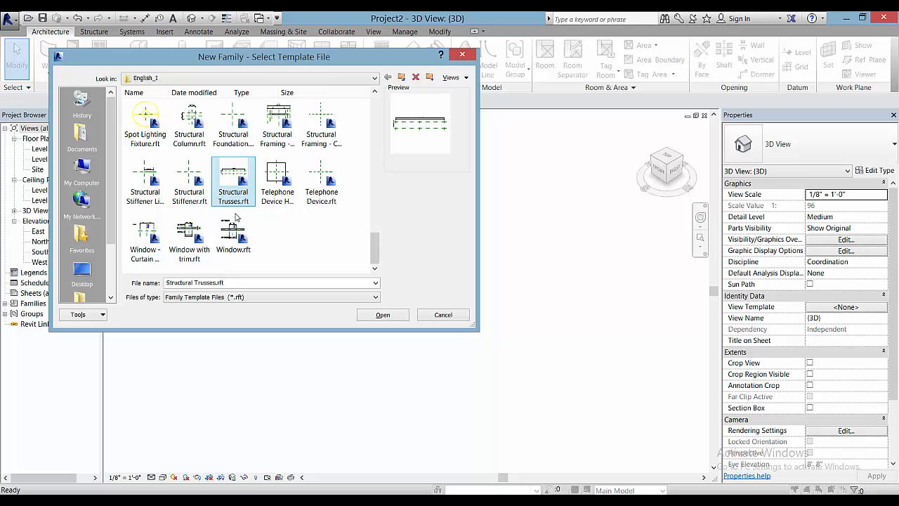
double_click(226, 182)
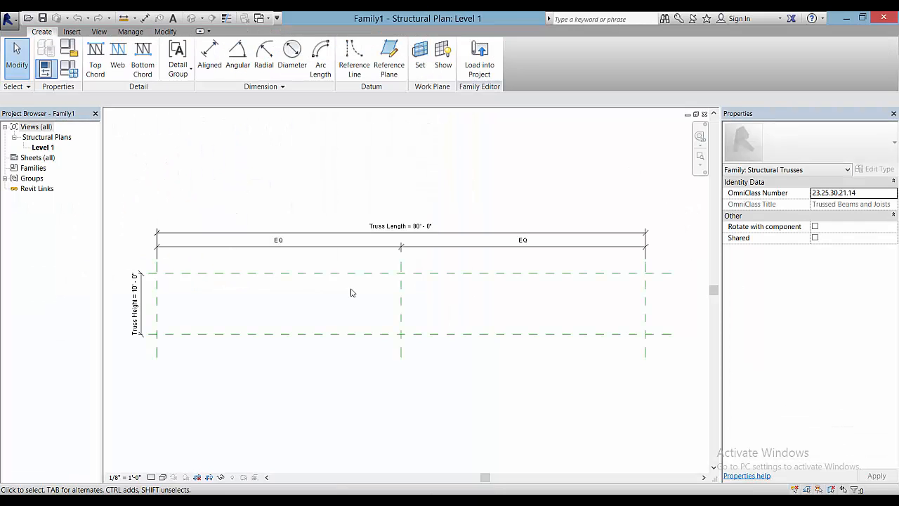
Save the truss family under the file name My Truss design
middle_drag(354, 295, 356, 290)
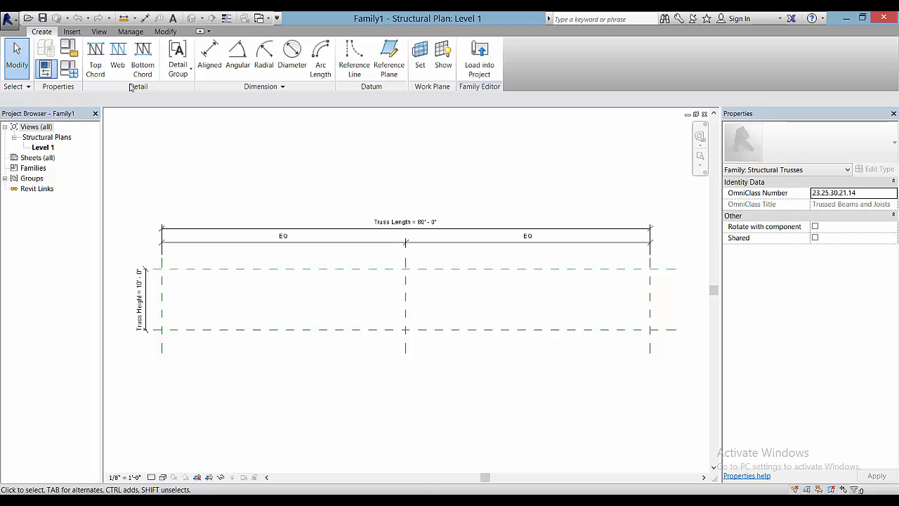
click(9, 19)
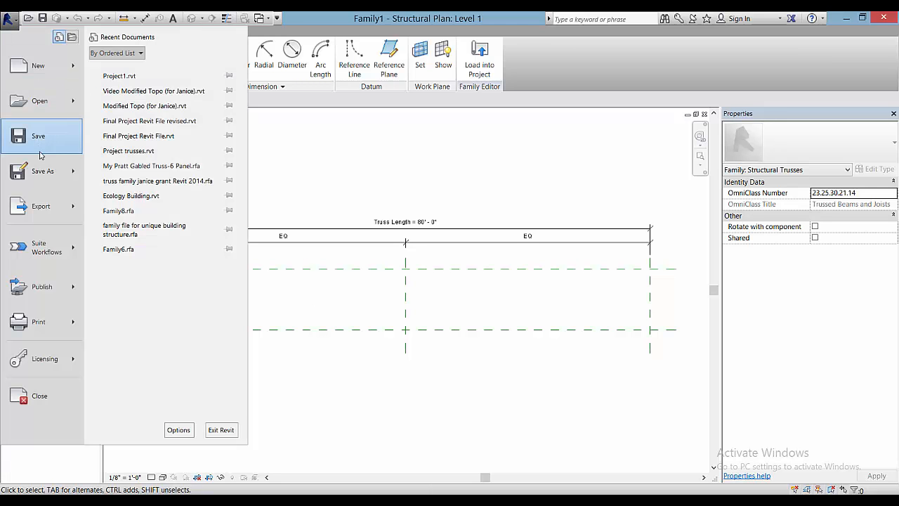
mouse_move(40, 175)
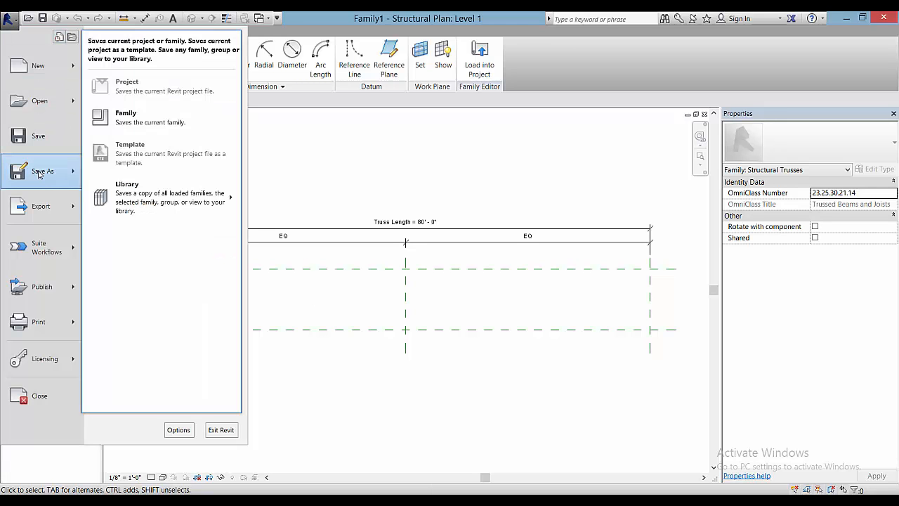
click(155, 123)
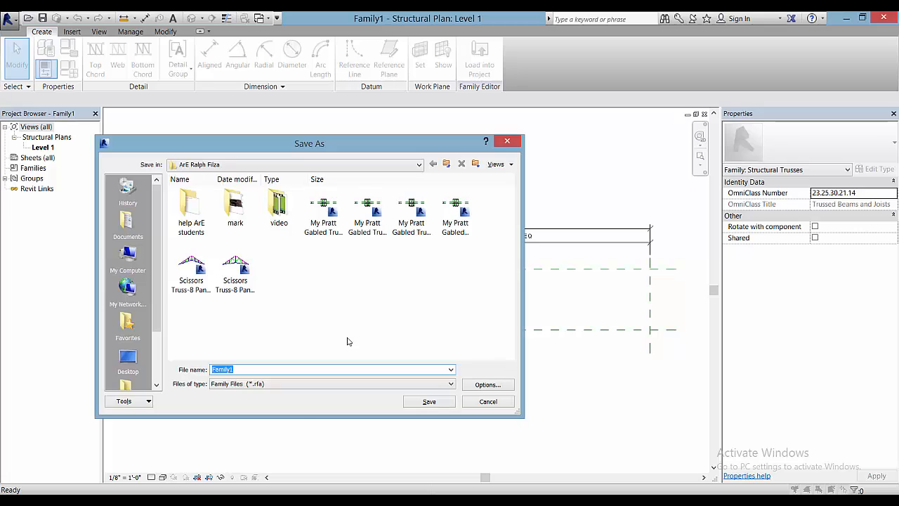
text(My Truss design)
key(Return)
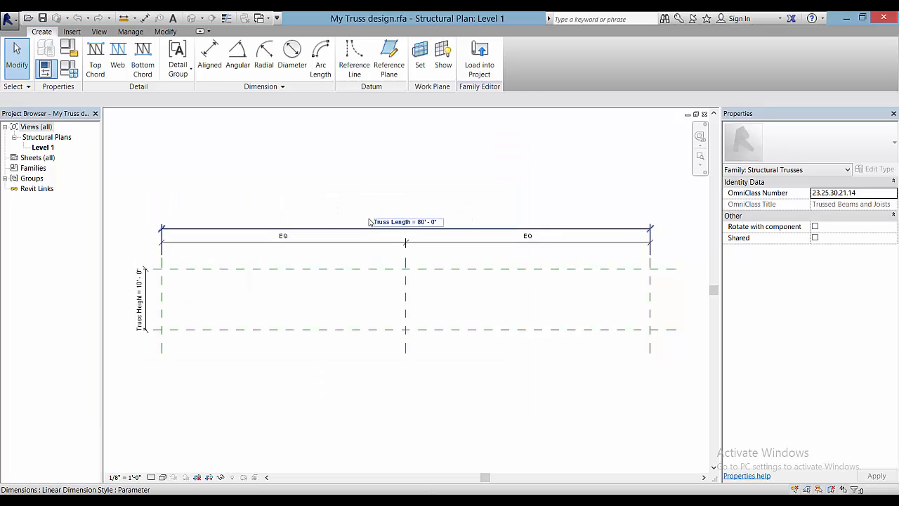
Set the Truss Length dimension to 40' 0"
click(410, 225)
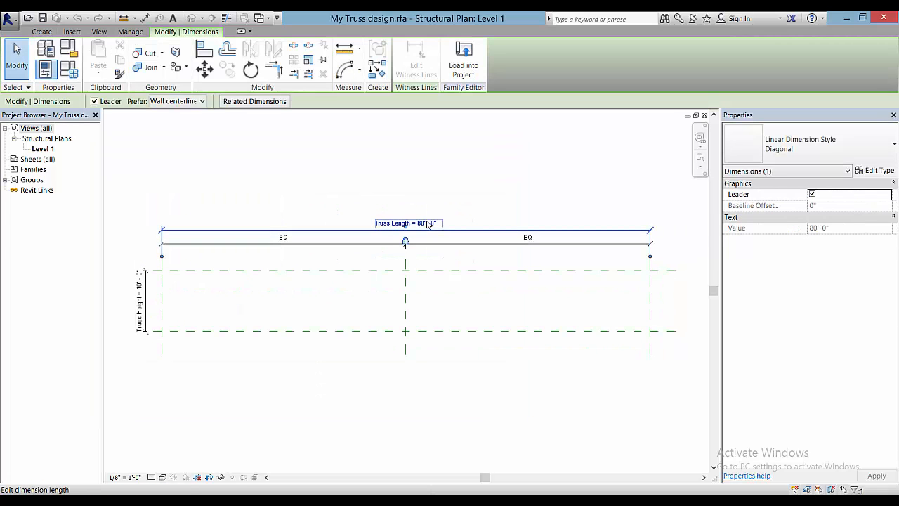
click(432, 224)
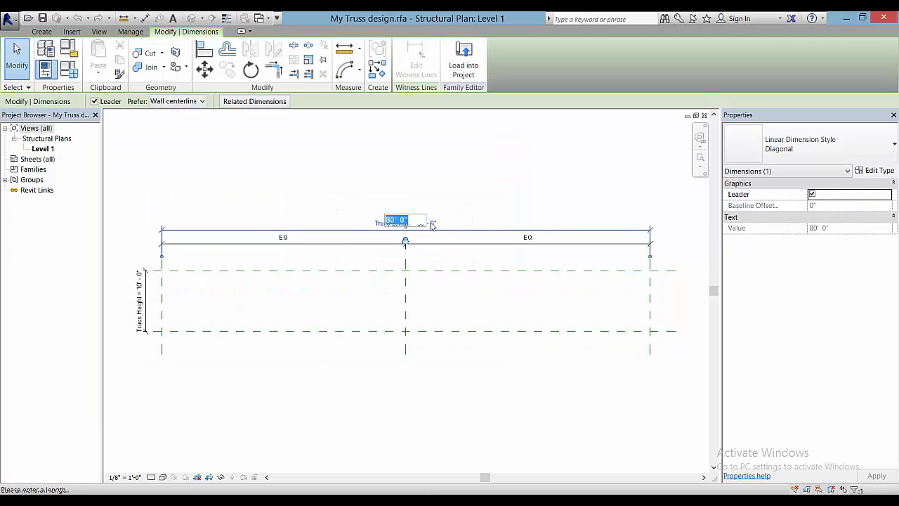
click(394, 219)
text(40)
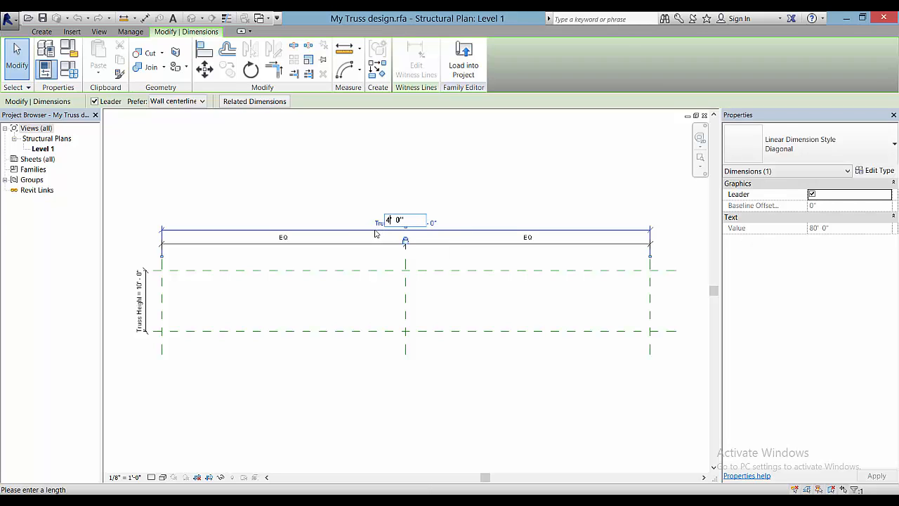
key(Return)
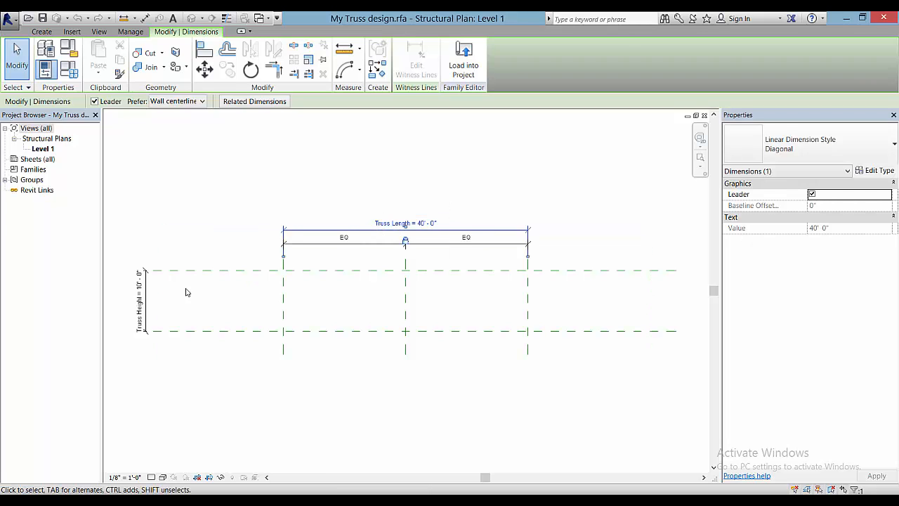
Set the Truss Height dimension to 8' 0"
click(139, 291)
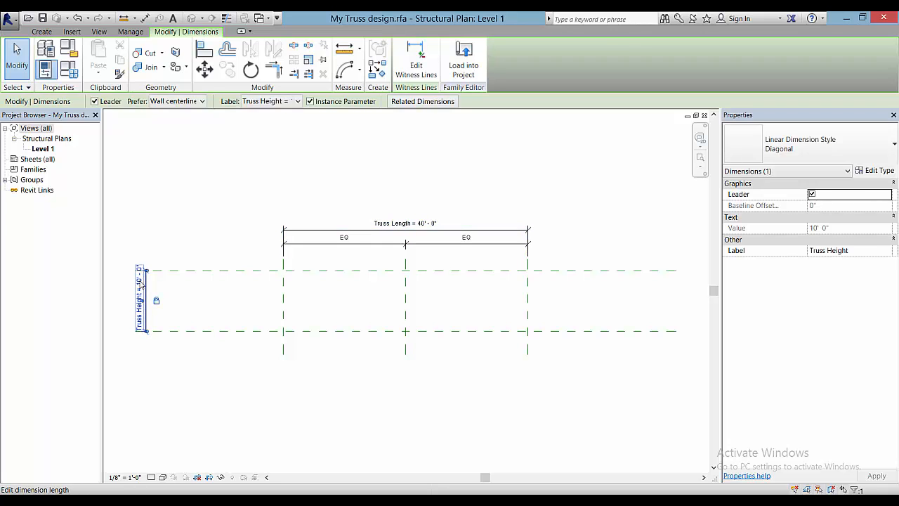
click(139, 282)
drag(139, 301, 128, 305)
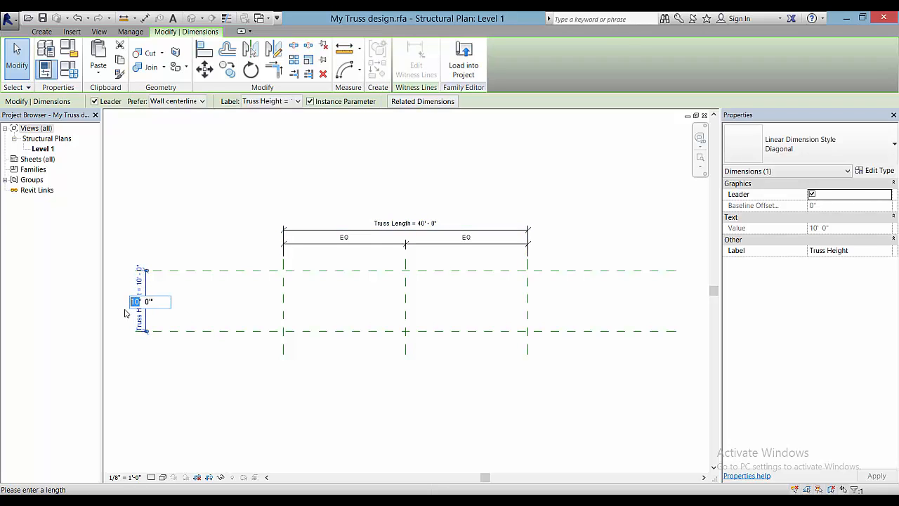
text(8)
click(193, 315)
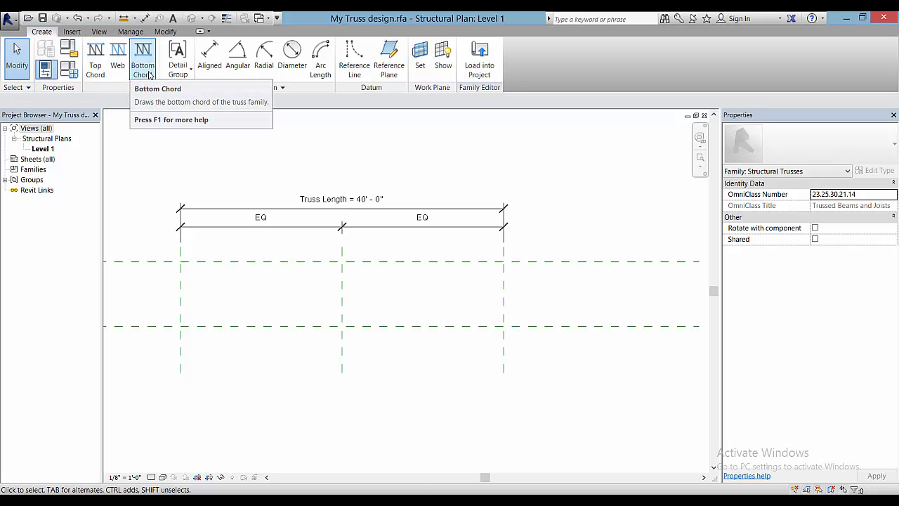
Draw the top chord as a straight line along the Top reference plane between the two end reference planes
click(94, 57)
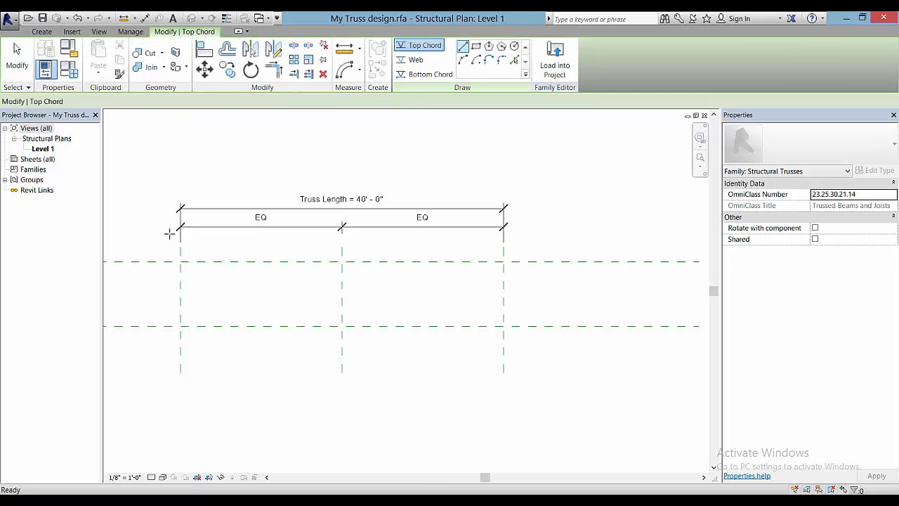
click(181, 261)
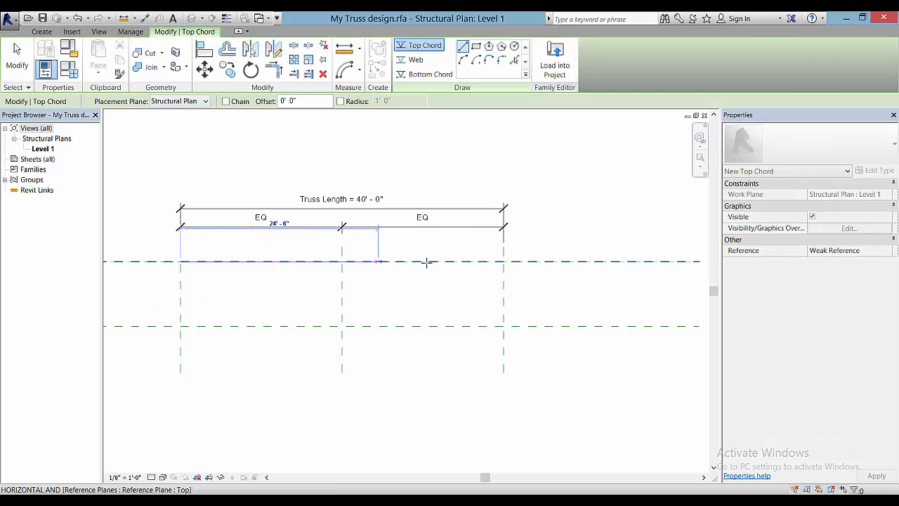
click(502, 260)
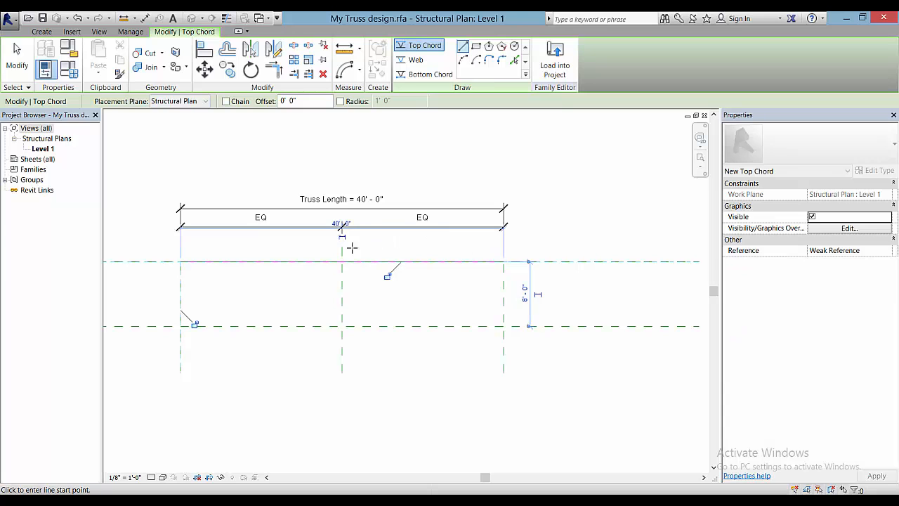
key(Escape)
key(Escape)
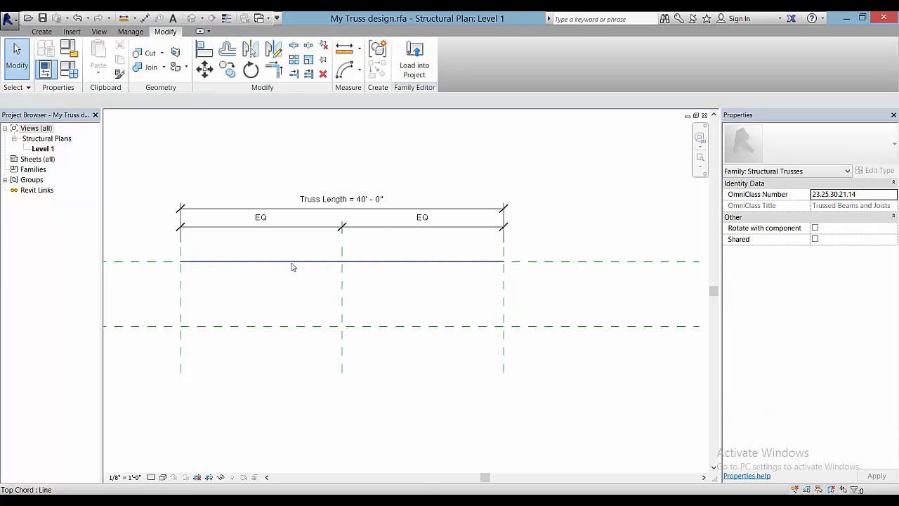
Draw the bottom chord as a straight line along the Bottom reference plane between the two end reference planes
click(42, 32)
click(141, 56)
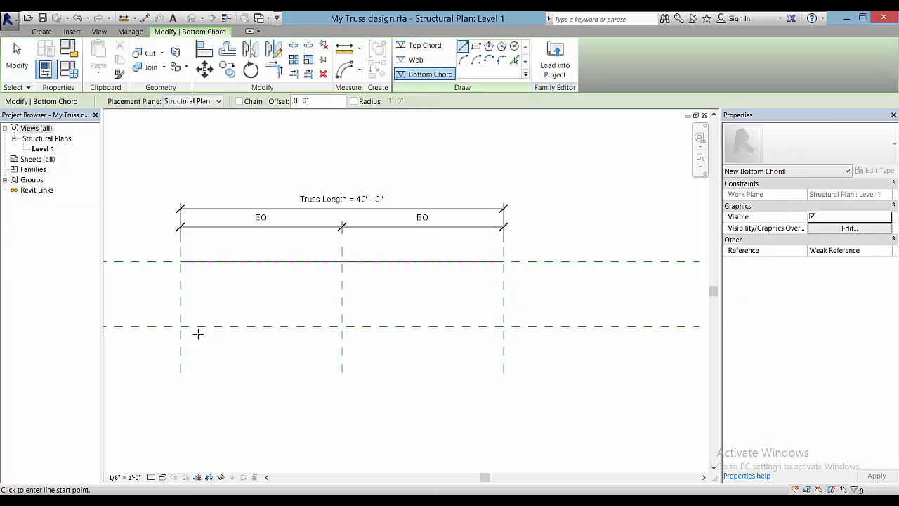
click(180, 325)
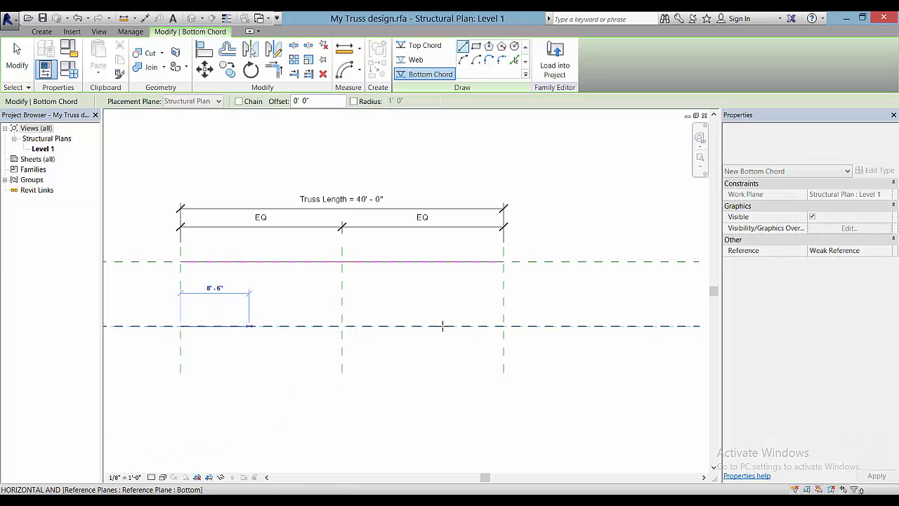
click(503, 326)
key(Escape)
key(Escape)
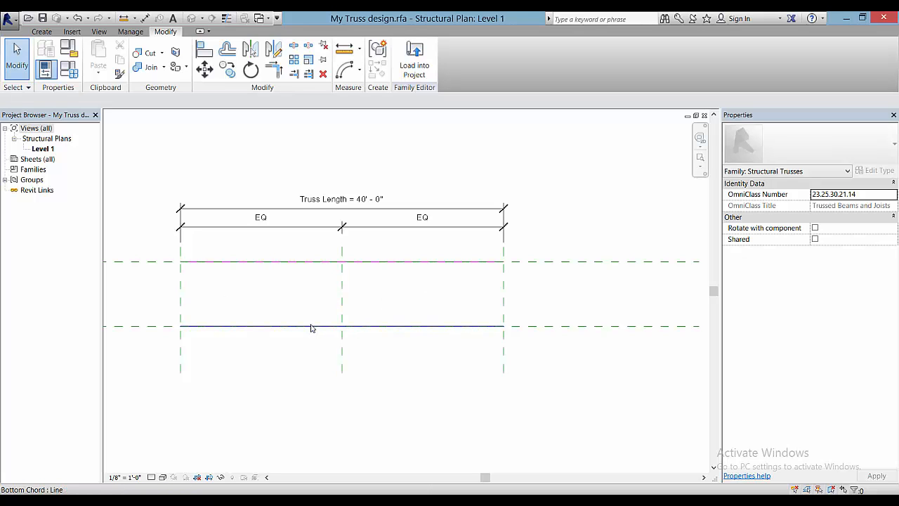
Draw two vertical reference planes across both chords, one 10' 0" to each side of the truss's centre plane
click(42, 33)
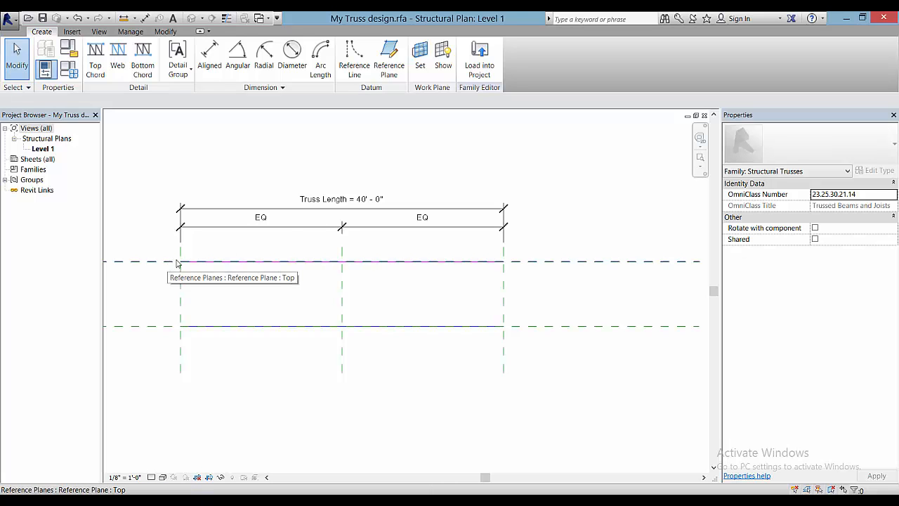
click(388, 60)
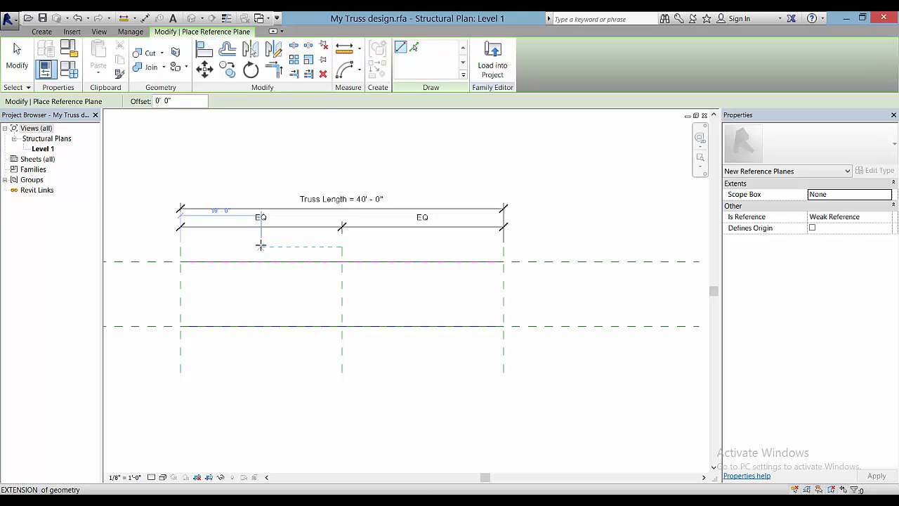
click(261, 246)
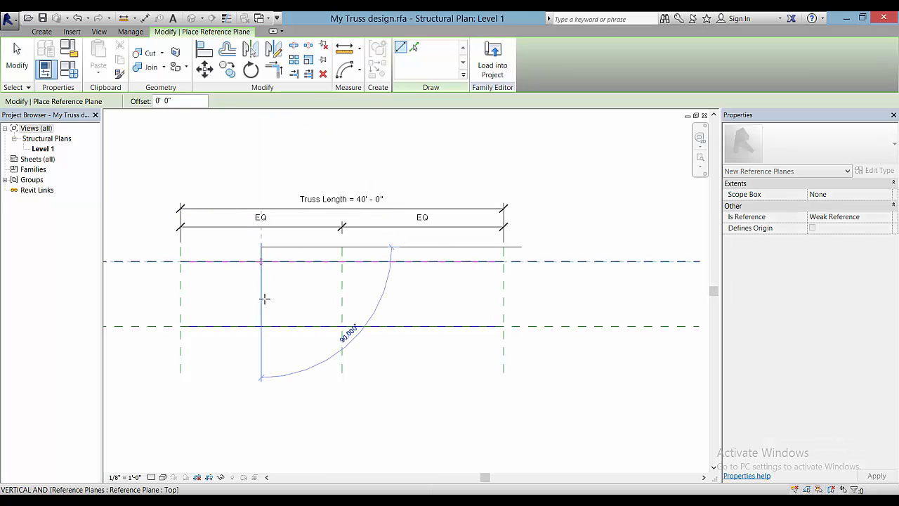
click(261, 372)
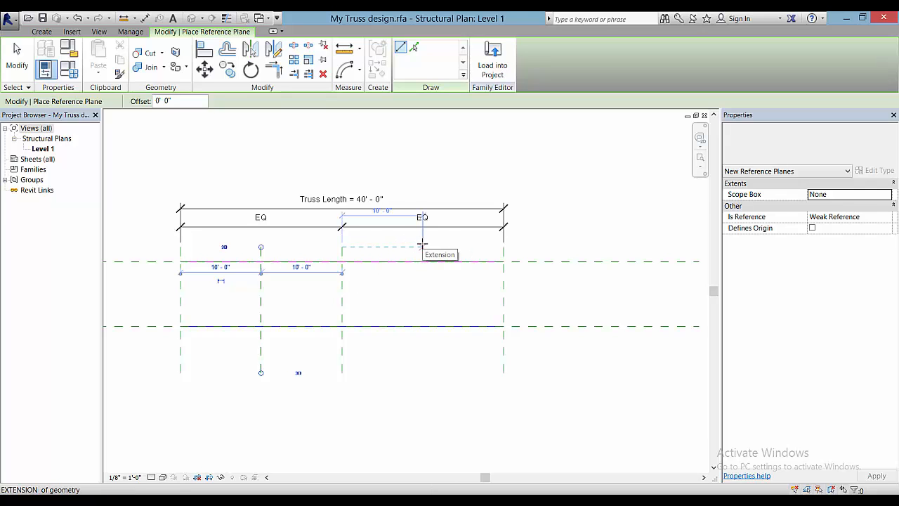
click(421, 245)
click(422, 370)
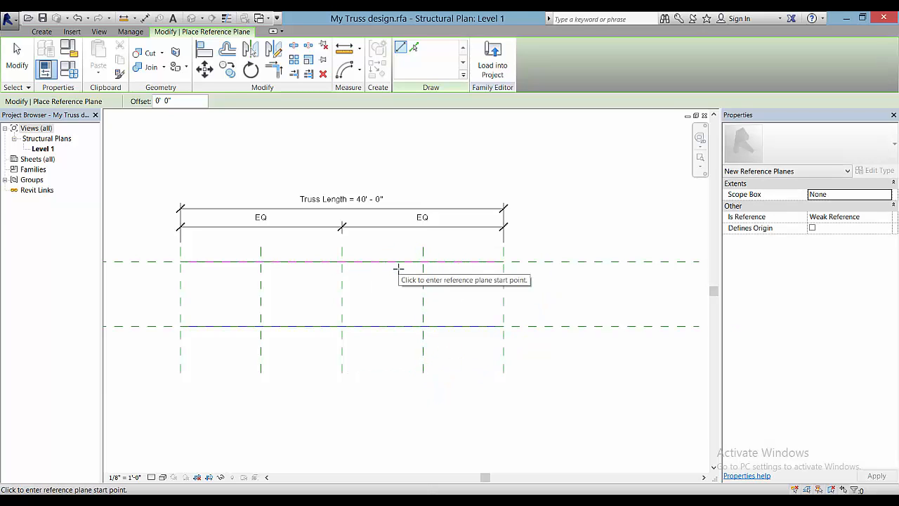
key(Escape)
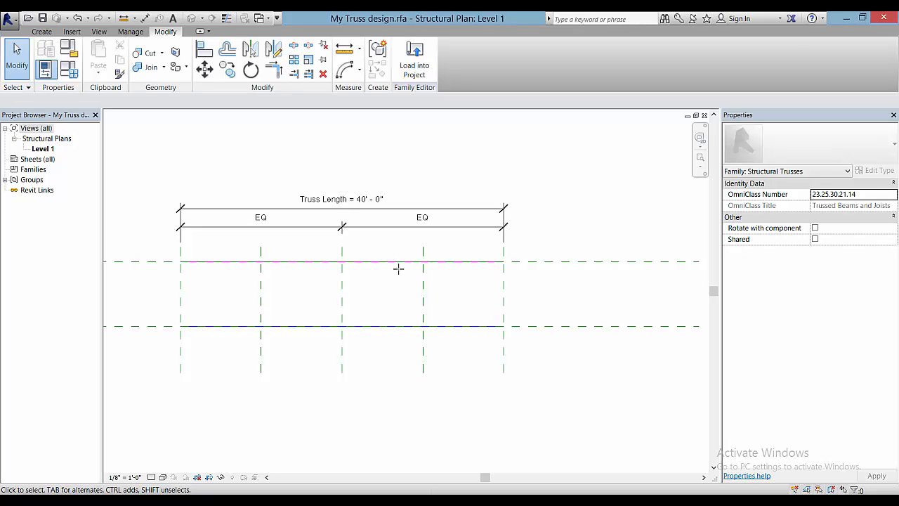
Draw web members in the first panel: a vertical along the left end plane and a diagonal rising to the first panel plane
click(41, 31)
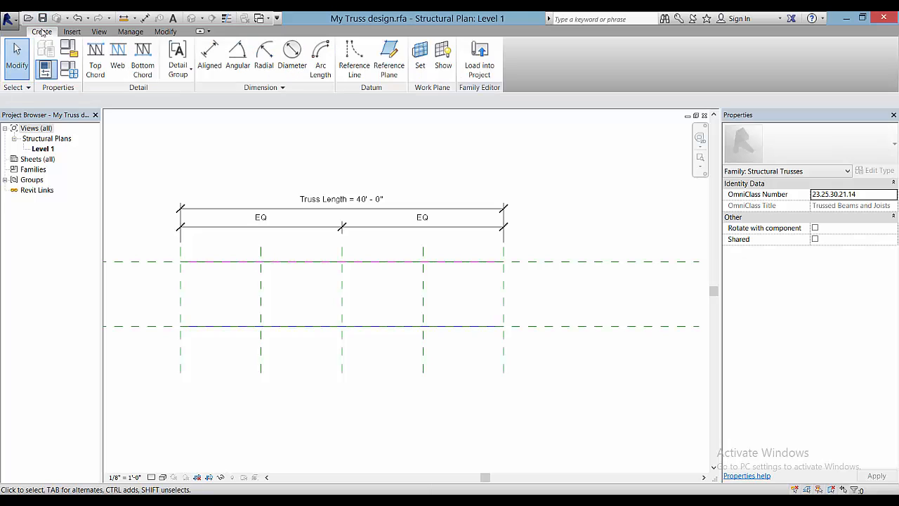
click(118, 67)
click(181, 262)
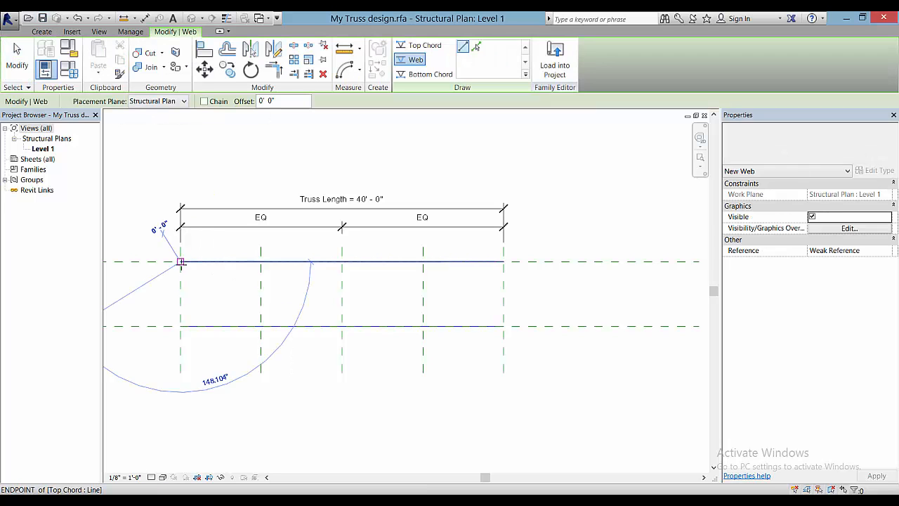
click(180, 325)
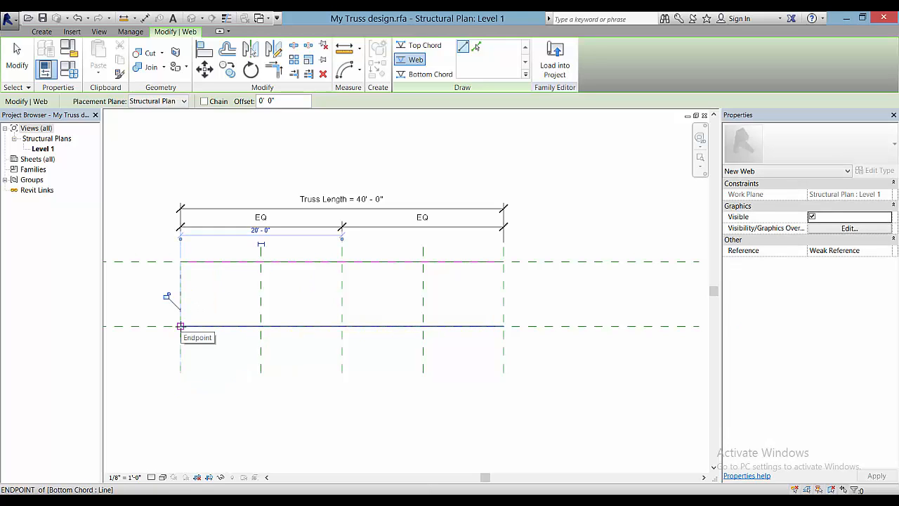
click(181, 325)
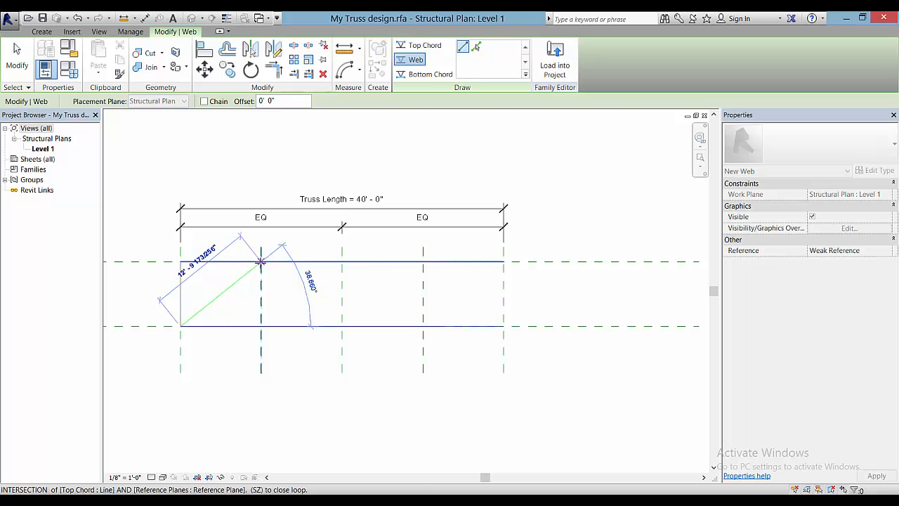
click(261, 262)
Draw the second panel's webs: a vertical on the first panel plane, a diagonal down to the bottom chord's midpoint, and the centre vertical
click(260, 261)
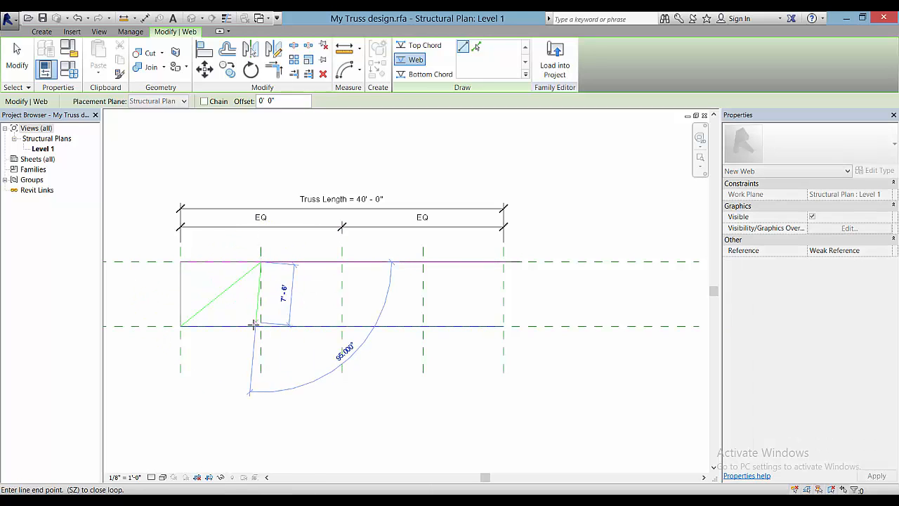
click(260, 325)
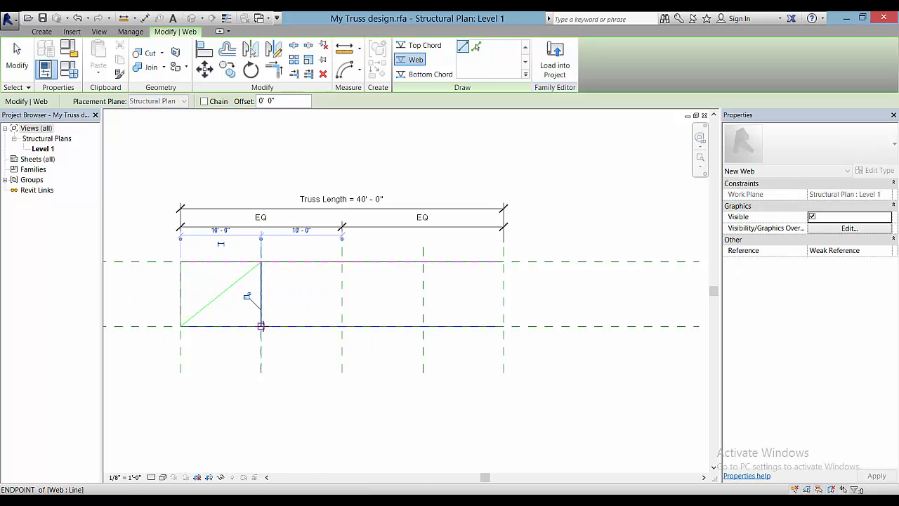
click(260, 262)
click(342, 325)
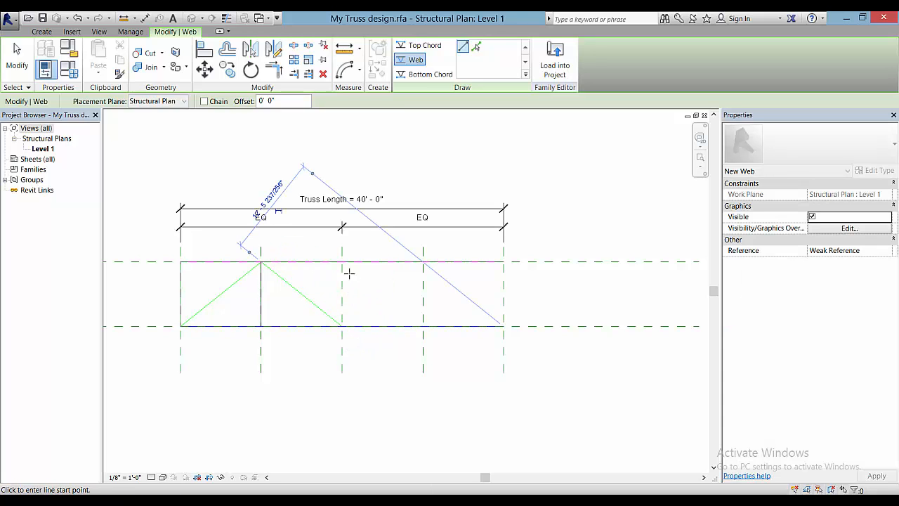
click(342, 261)
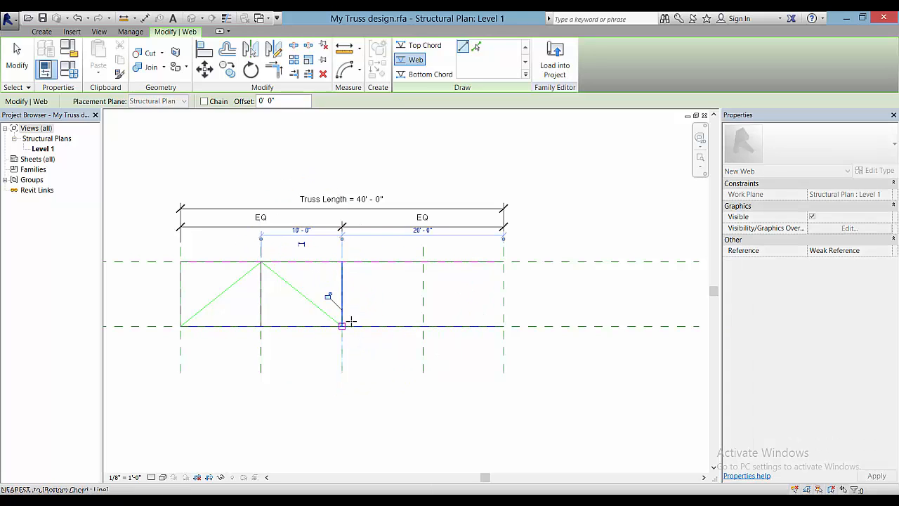
click(342, 325)
Draw a web diagonal from the bottom chord's midpoint up to the right-hand panel plane, plus a vertical web along that plane
click(342, 326)
click(422, 261)
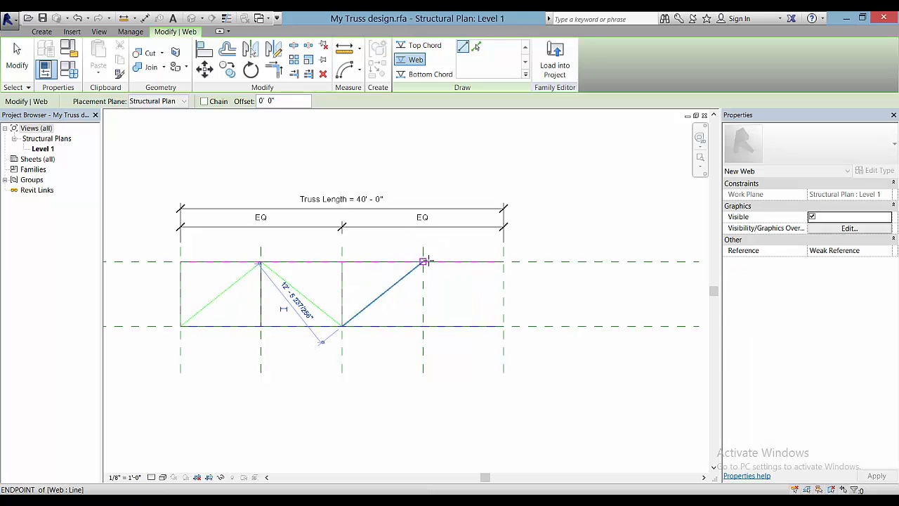
click(423, 261)
click(423, 325)
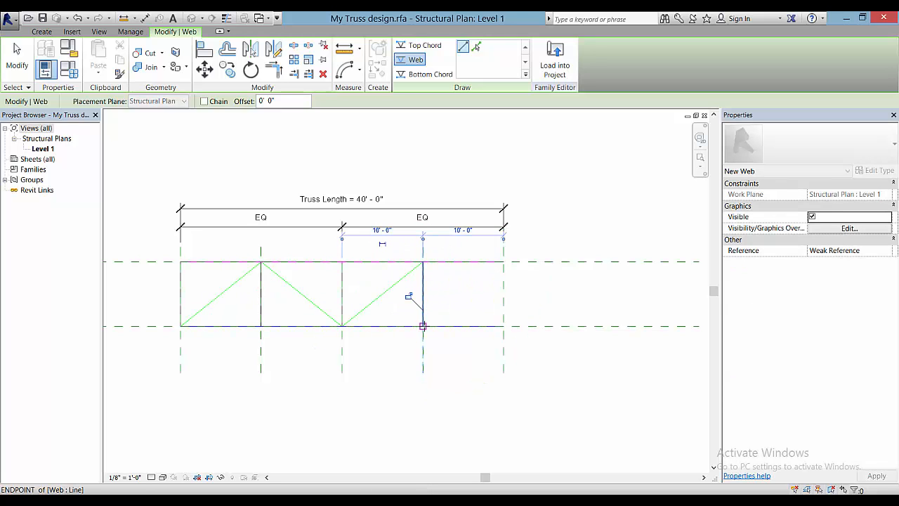
Draw the last panel's diagonal web up to the top chord's right end and a vertical web along the right end plane
click(423, 326)
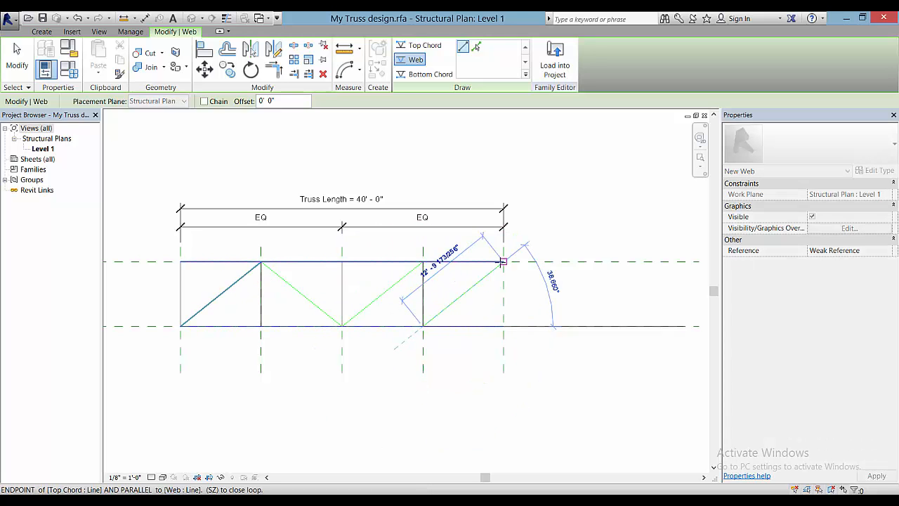
click(503, 261)
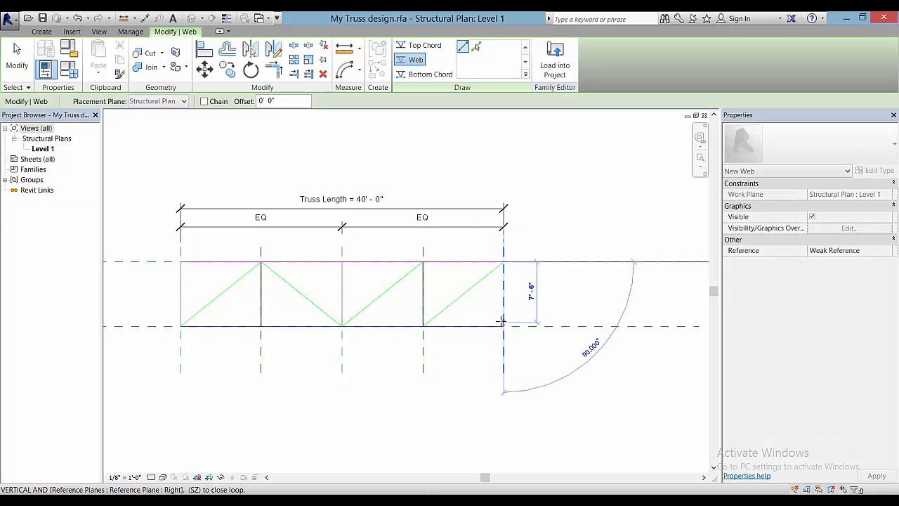
click(500, 321)
right_click(525, 237)
click(553, 245)
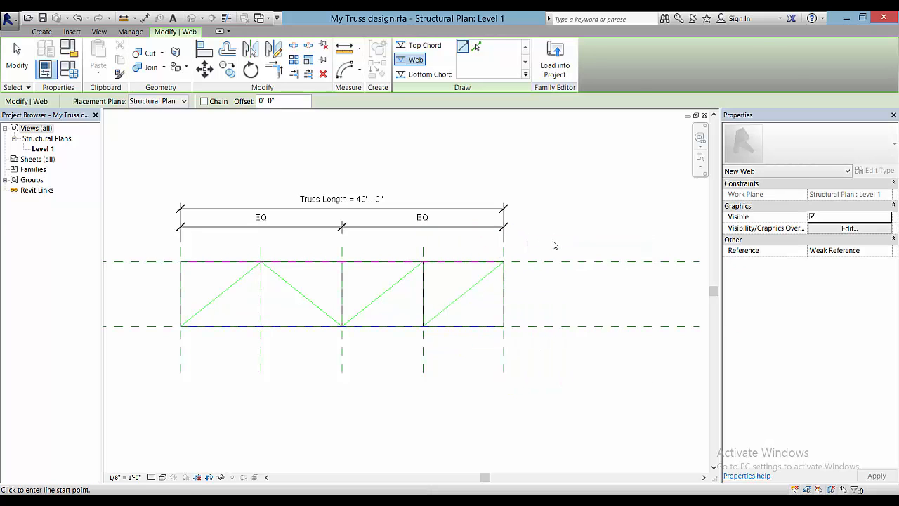
key(Escape)
Align and lock the truss's right end vertical web and the right-hand panel vertical to their reference planes
scroll(531, 287, up, 1)
middle_drag(532, 287, 412, 245)
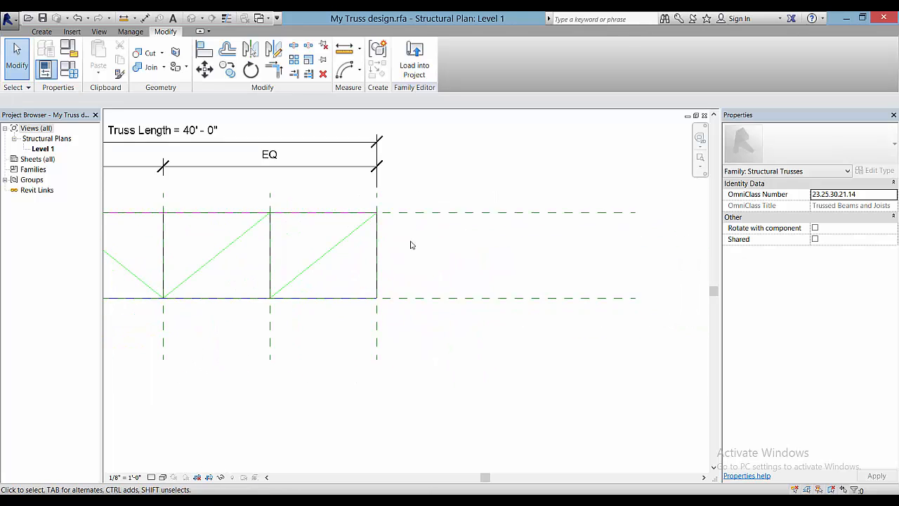
click(203, 54)
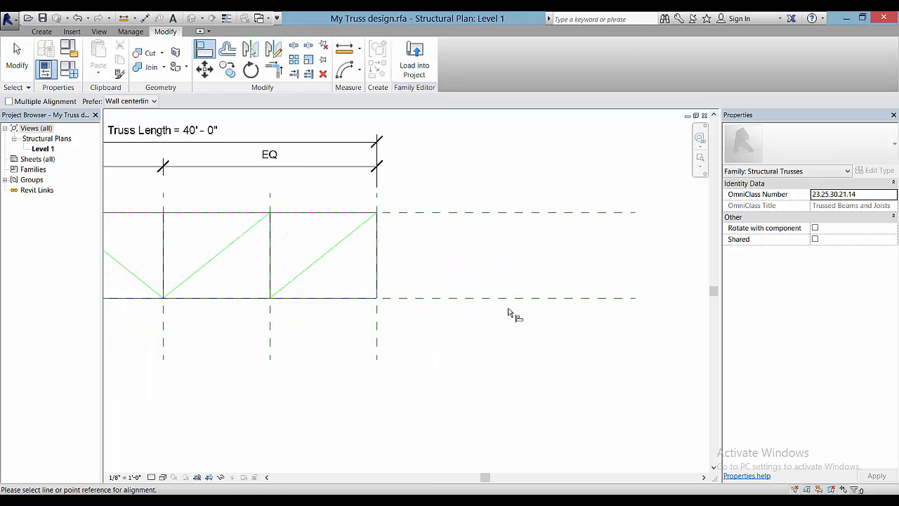
click(377, 341)
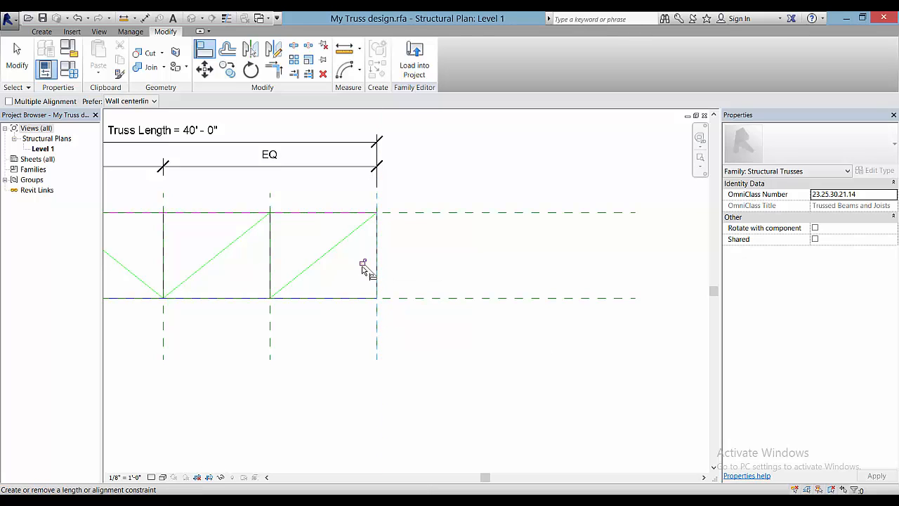
middle_drag(318, 280, 502, 302)
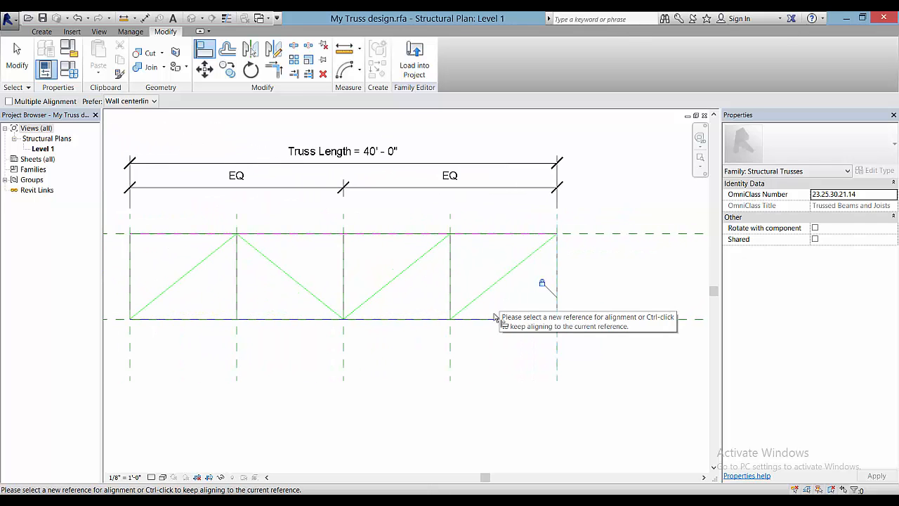
click(449, 356)
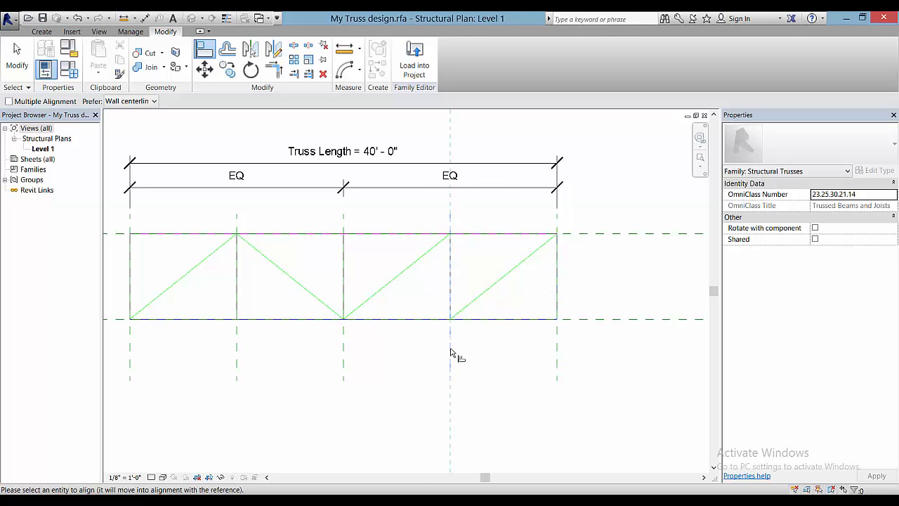
click(437, 287)
Align and lock the centre, left-hand panel and left end vertical webs to their reference planes
click(346, 349)
click(347, 288)
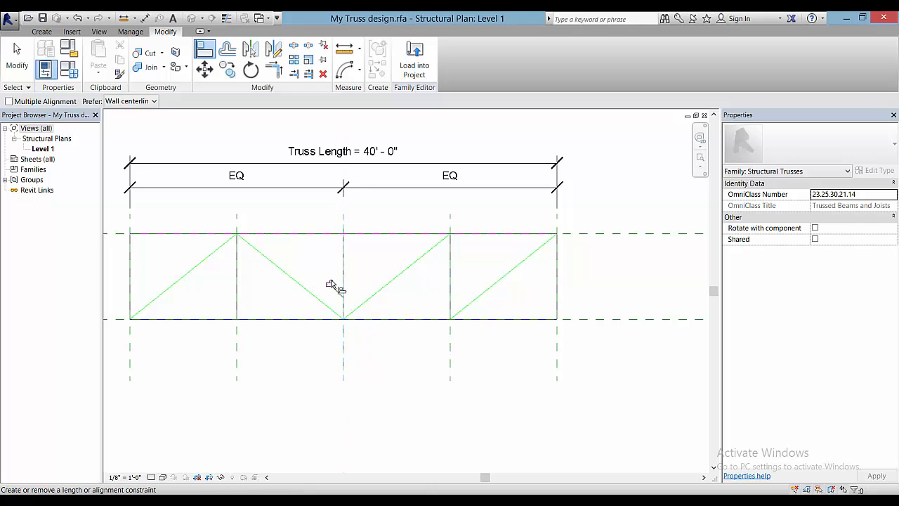
click(239, 352)
click(136, 297)
scroll(140, 293, down, 1)
middle_drag(156, 289, 229, 293)
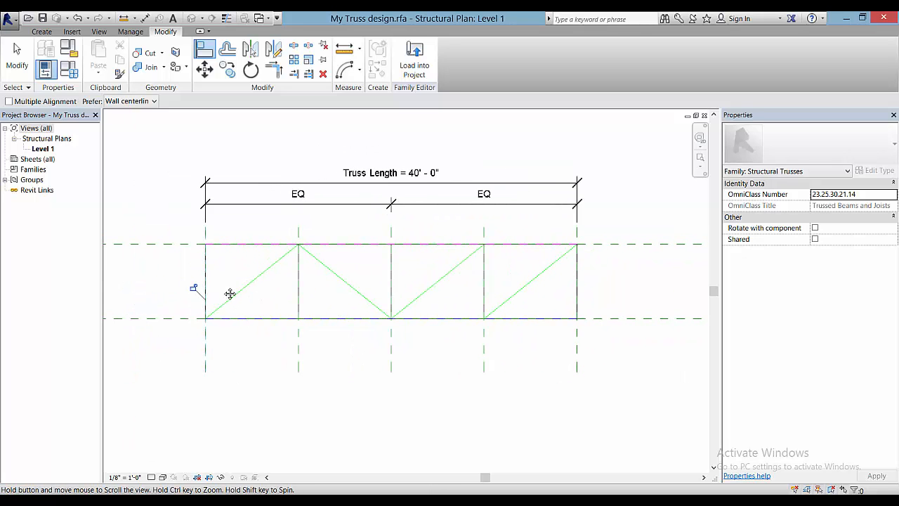
Align and lock the top chord to the Top reference plane and the bottom chord to the Bottom reference plane
click(153, 246)
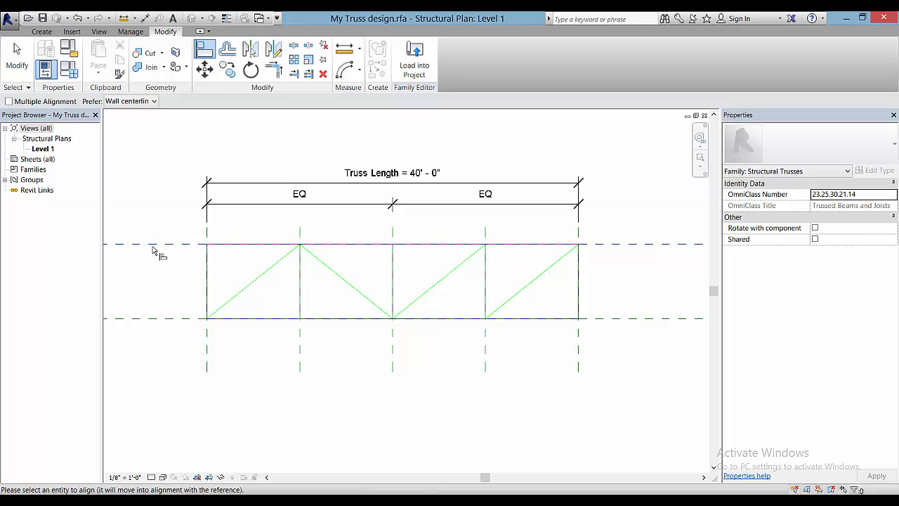
click(234, 249)
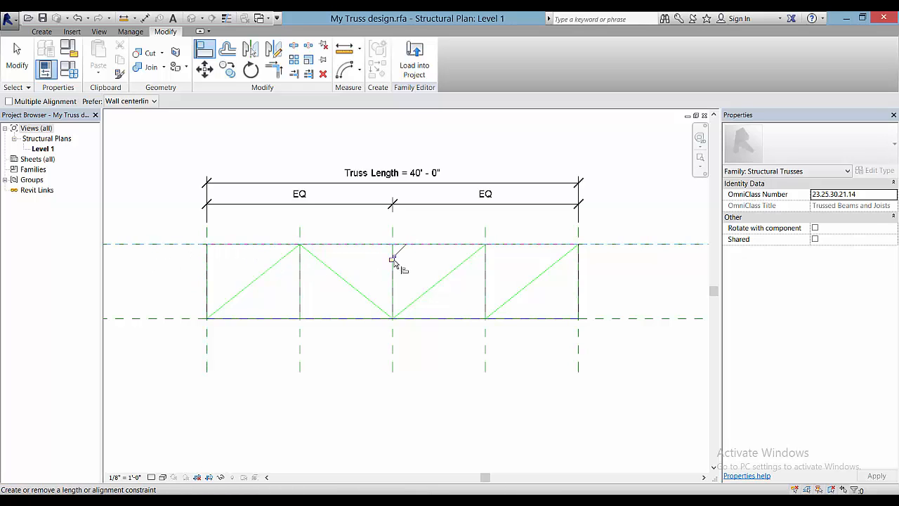
click(166, 318)
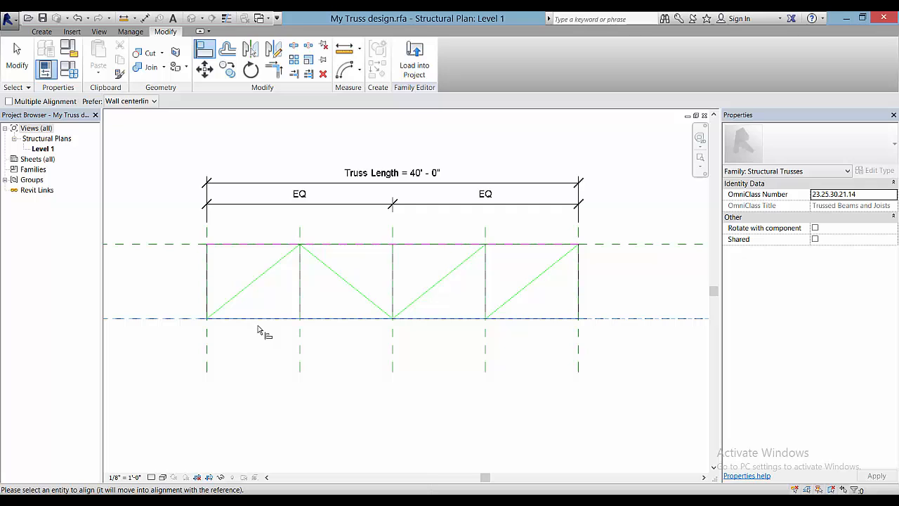
click(367, 319)
scroll(362, 320, down, 2)
click(345, 313)
key(Escape)
key(Escape)
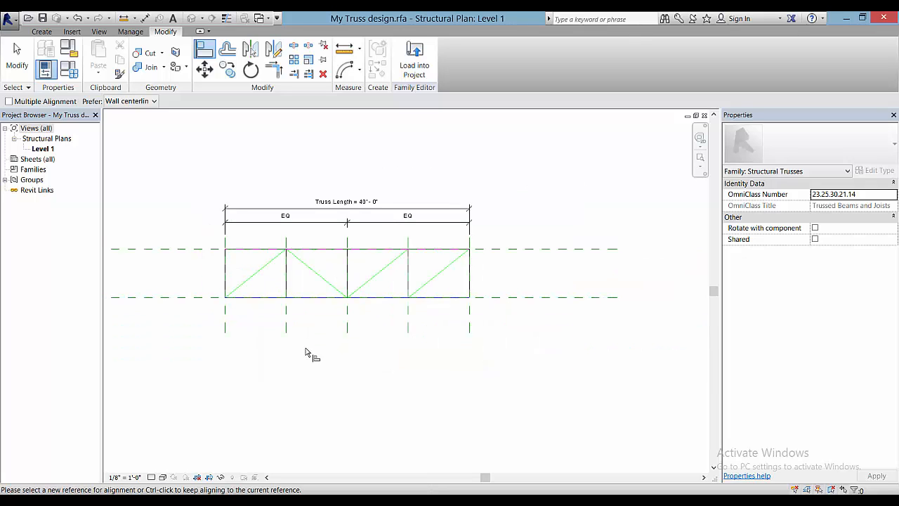
Load the finished truss family into Project2 with My Truss design as the truss type for placement
scroll(303, 350, down, 2)
scroll(294, 337, up, 2)
middle_drag(291, 333, 357, 351)
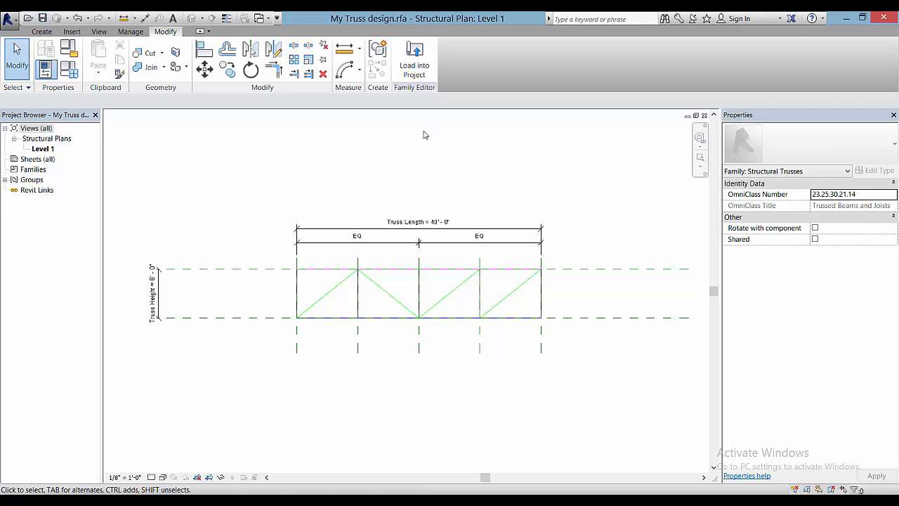
click(414, 60)
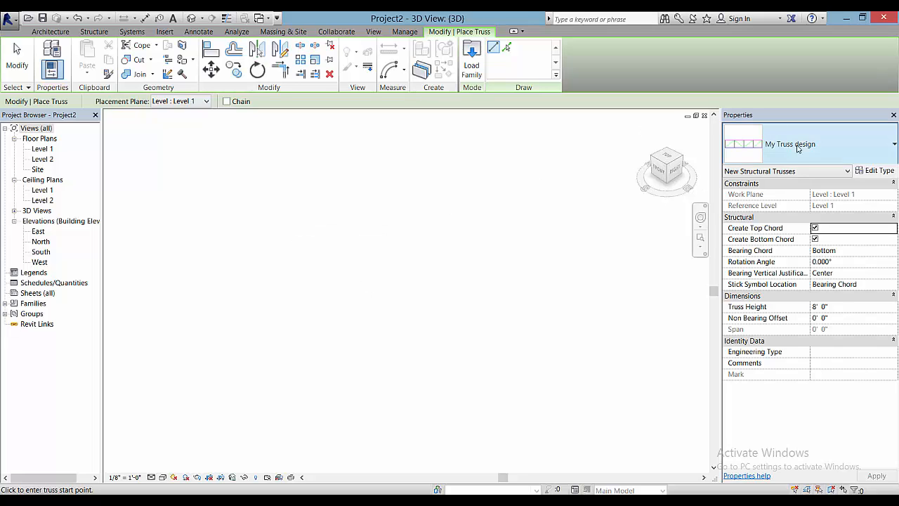
click(847, 144)
click(846, 144)
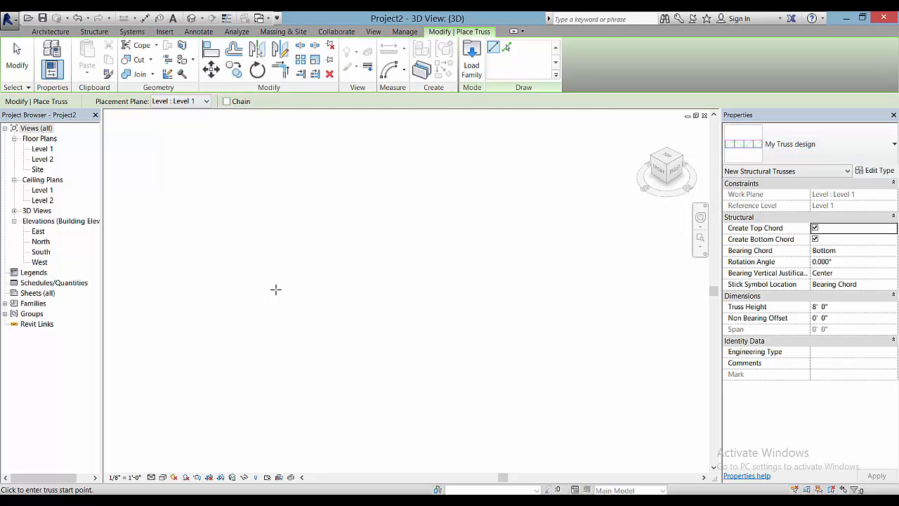
Place one My Truss design truss on Level 1 in the 3D view, drawn diagonally between two points
click(226, 275)
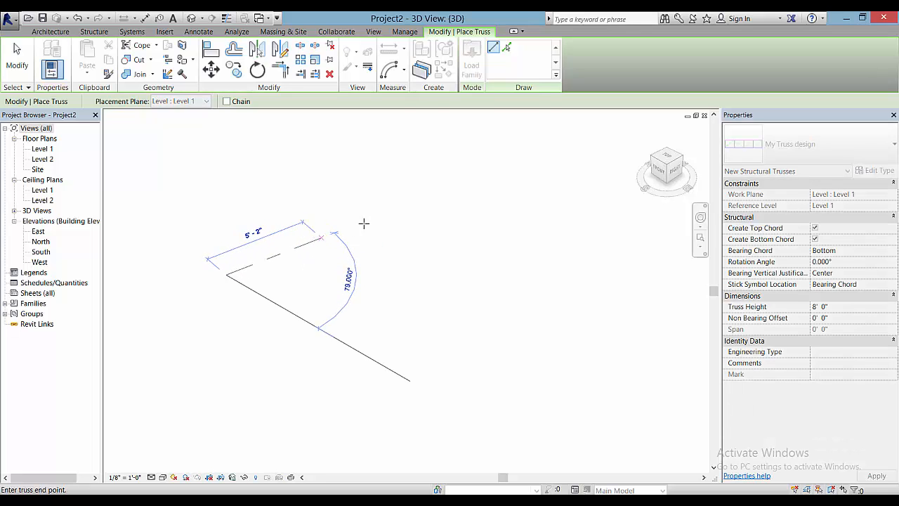
scroll(385, 211, down, 2)
middle_drag(369, 254, 325, 307)
scroll(325, 306, up, 3)
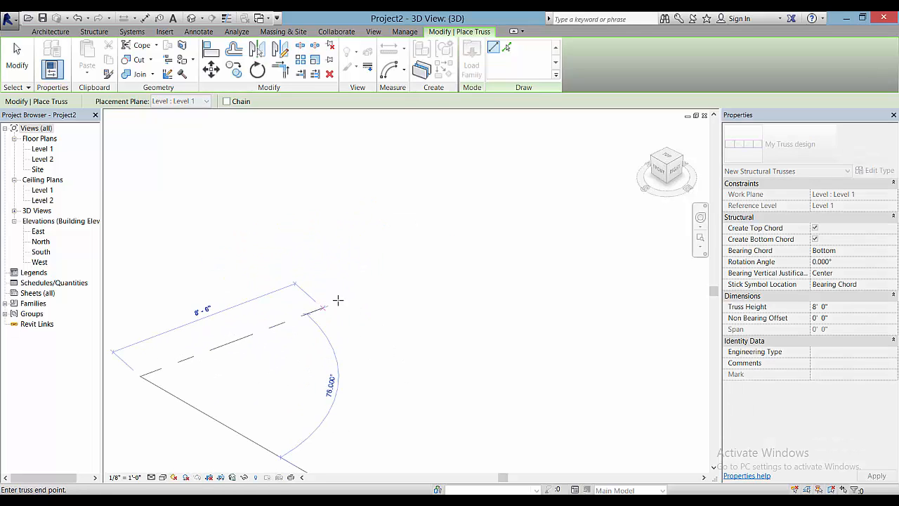
scroll(480, 233, down, 4)
scroll(489, 228, down, 3)
middle_drag(489, 231, 354, 332)
scroll(351, 330, down, 2)
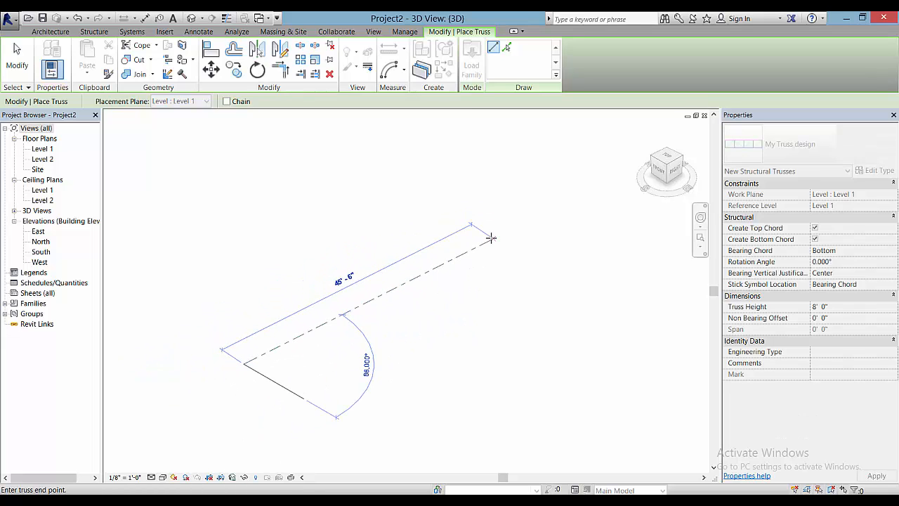
click(459, 257)
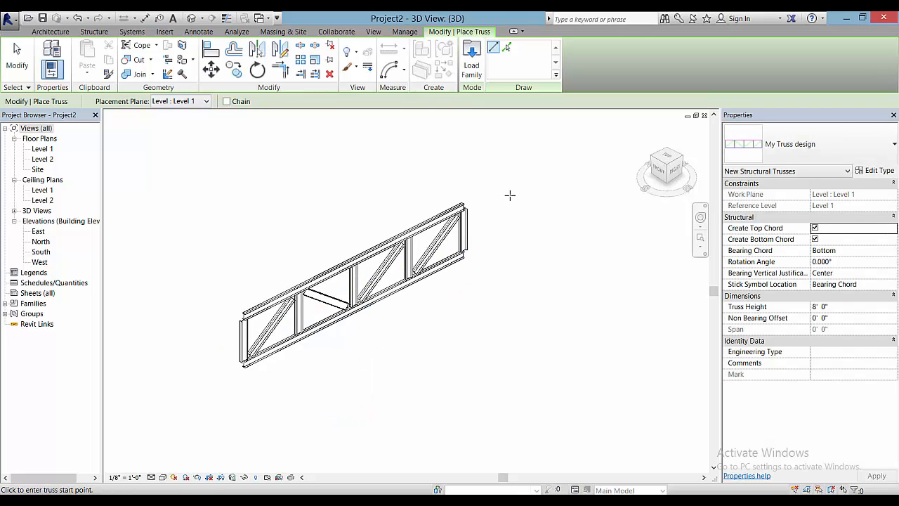
key(Escape)
key(Escape)
middle_drag(501, 229, 455, 239)
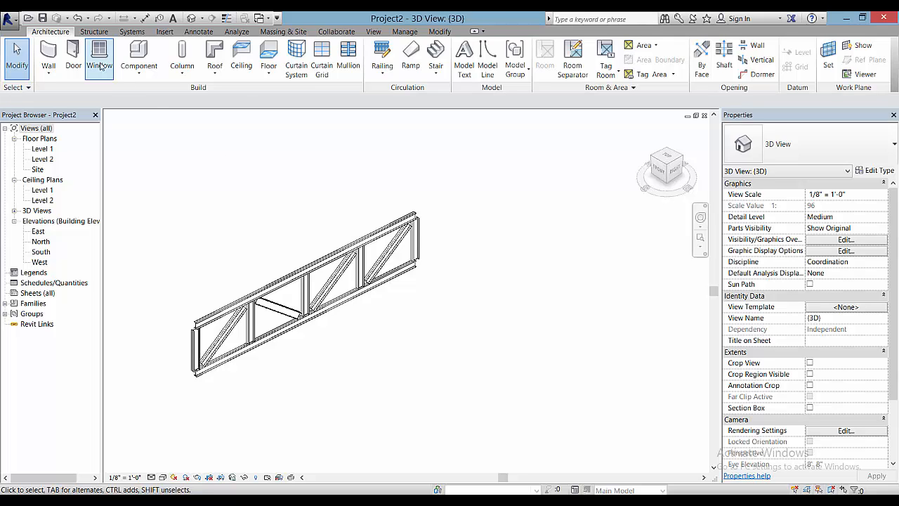
click(93, 32)
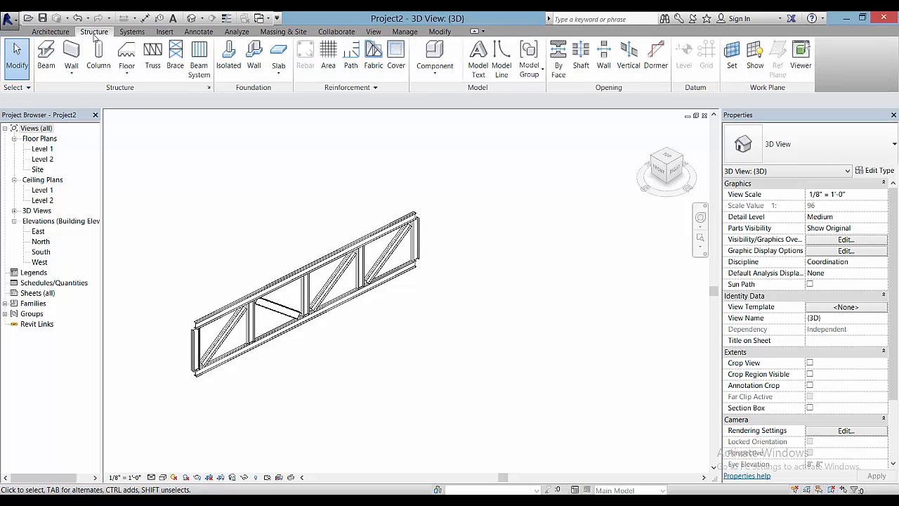
click(153, 59)
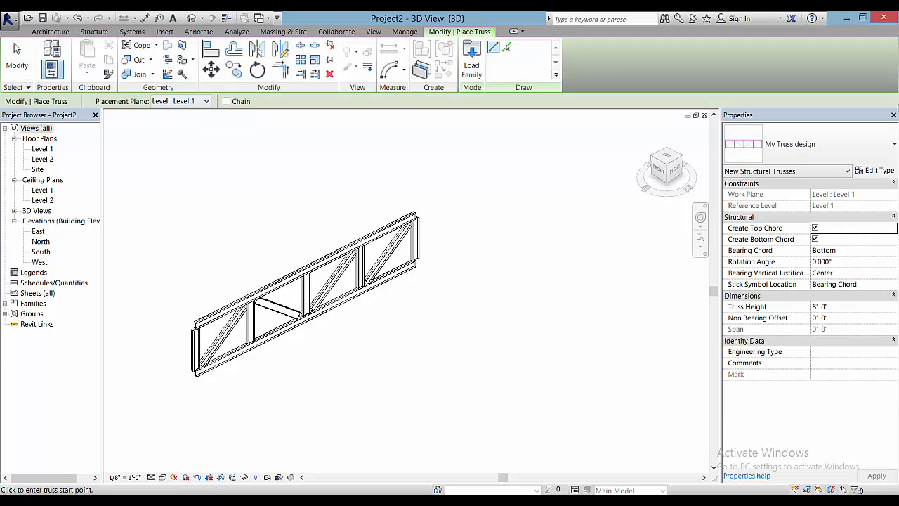
click(879, 146)
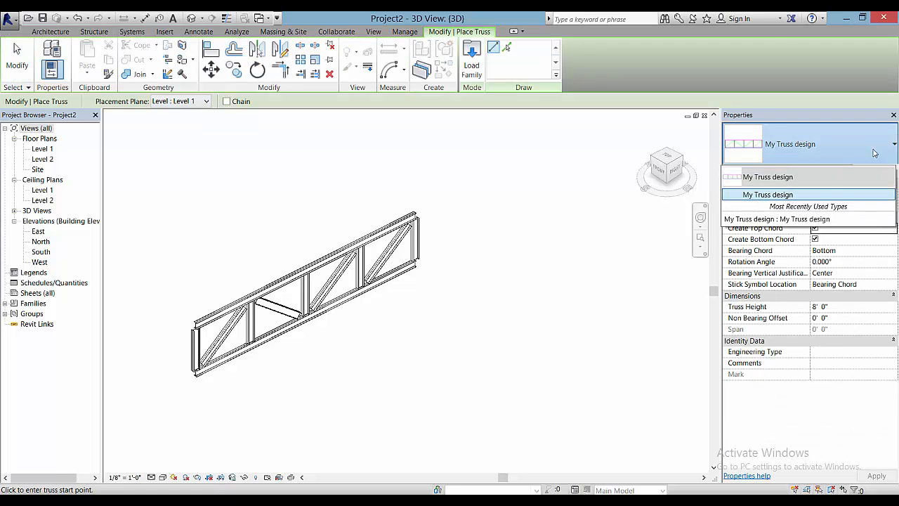
click(874, 153)
key(Escape)
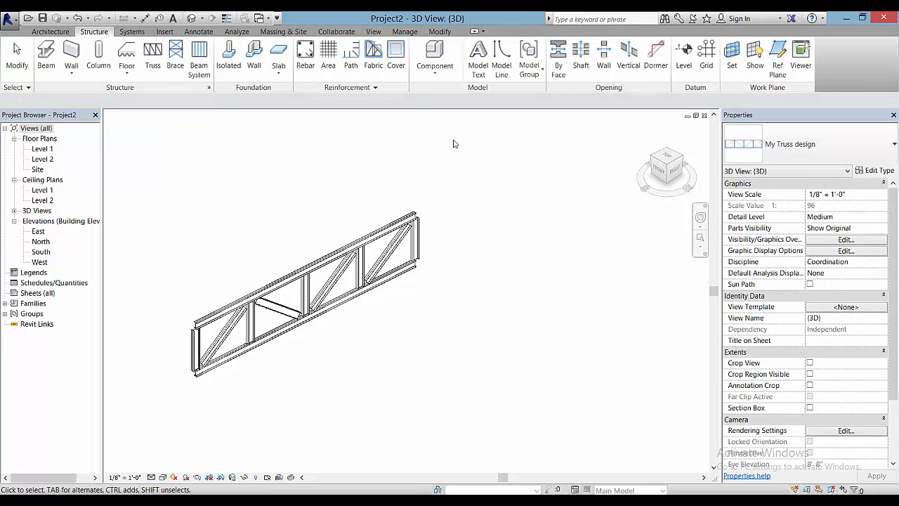
Load the Howe Gabled Truss-12 Panel family from the Structural Trusses library folder for truss placement
click(153, 55)
click(469, 70)
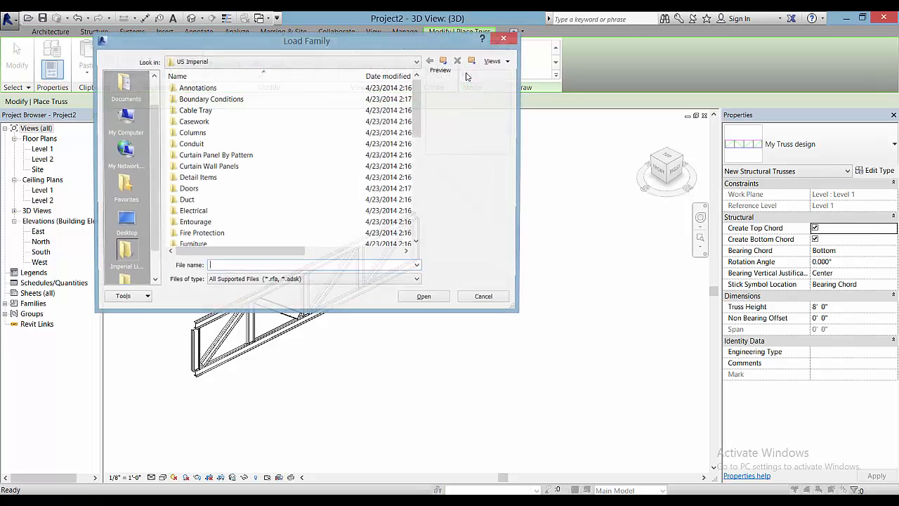
drag(420, 112, 419, 212)
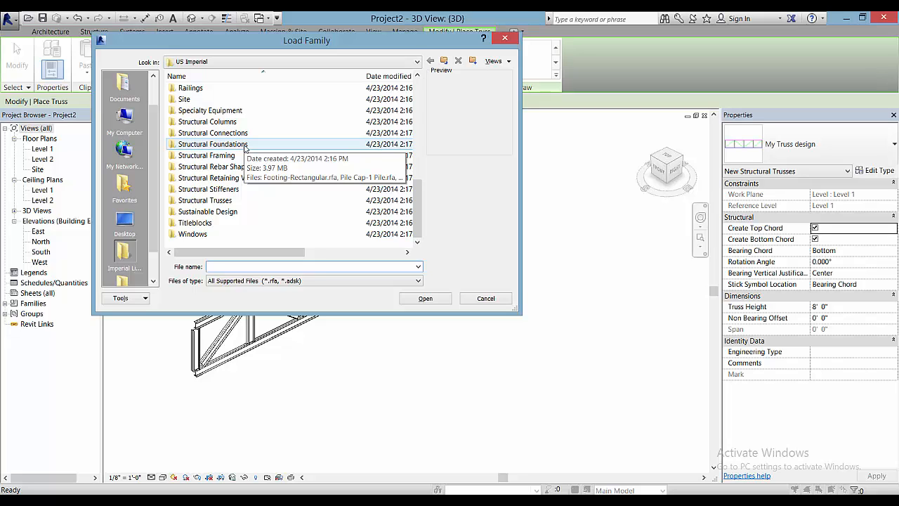
double_click(241, 201)
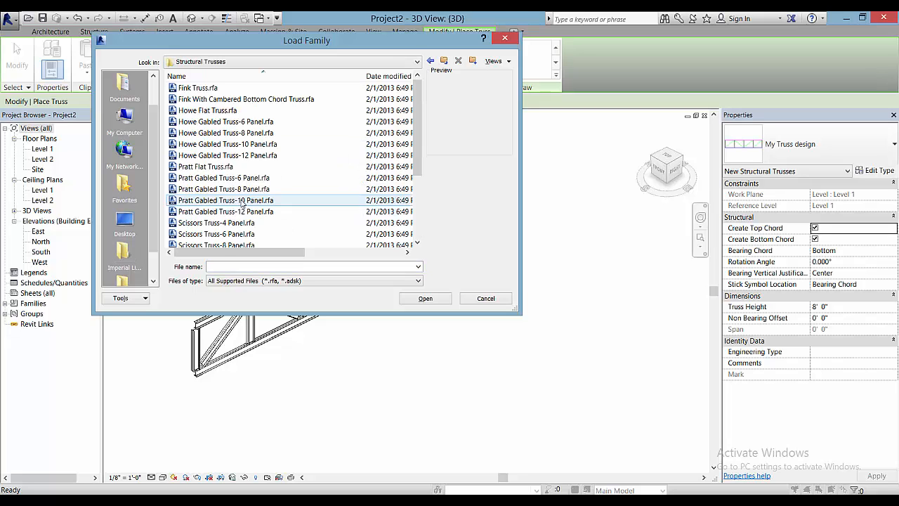
click(245, 122)
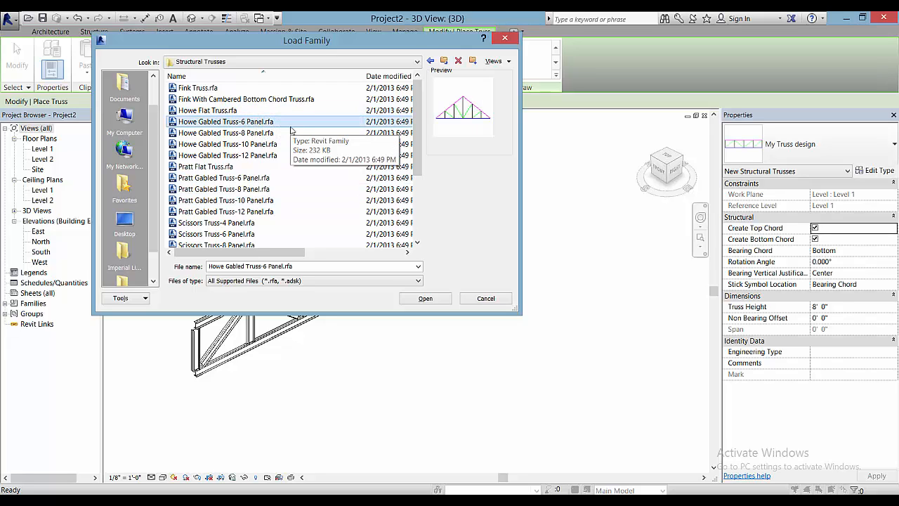
double_click(267, 155)
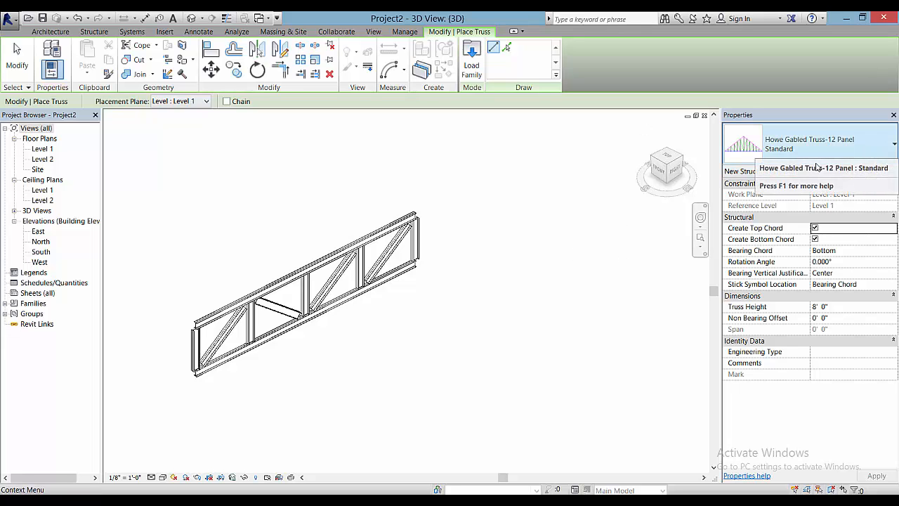
Place one Howe Gabled Truss-12 Panel truss about 67' 6" long on Level 1 beside the My Truss design truss
click(405, 360)
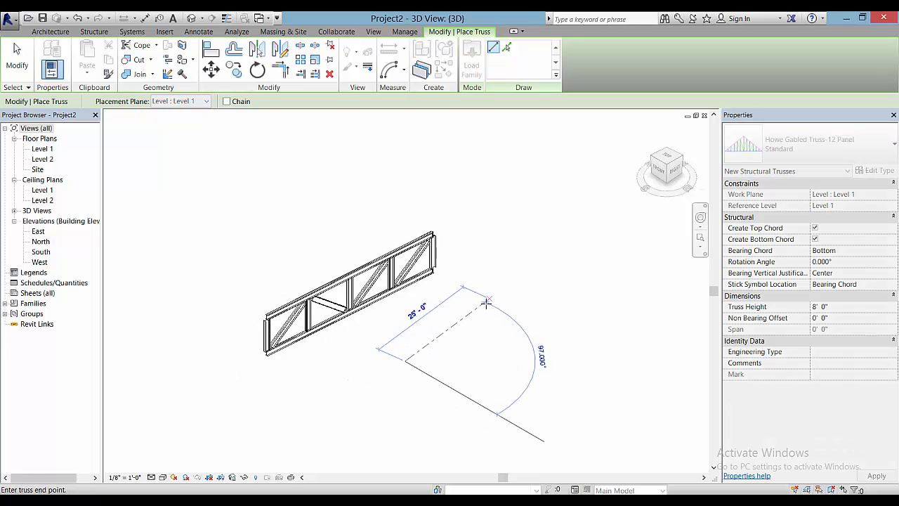
middle_drag(486, 302, 368, 311)
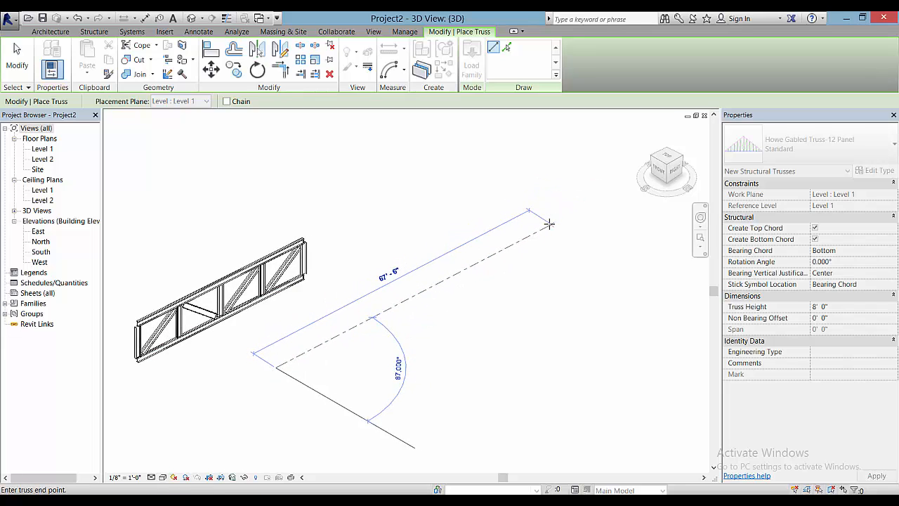
click(527, 203)
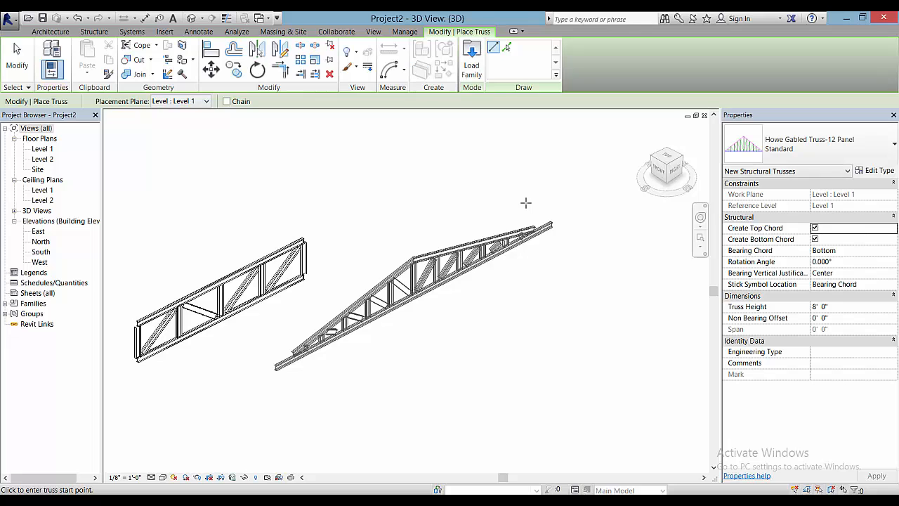
key(Escape)
key(Escape)
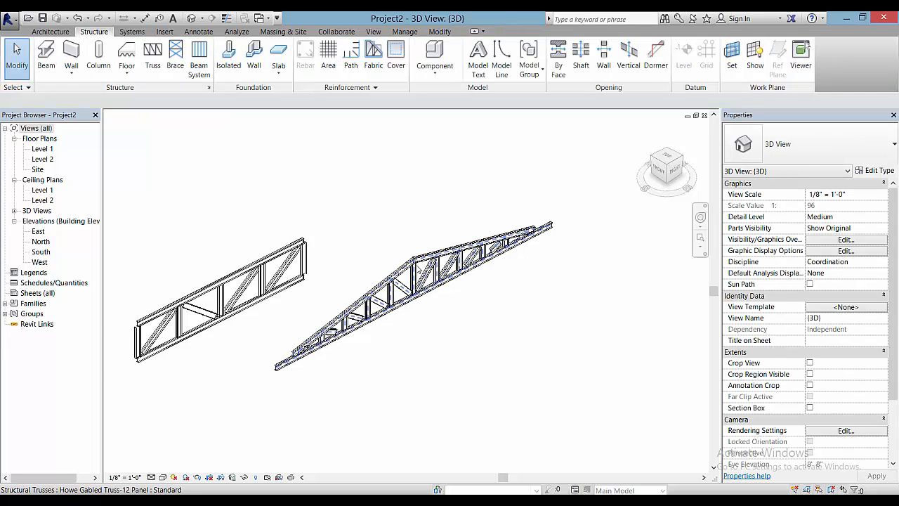
Open the type properties of the placed My Truss design truss and the structural framing type choices for its vertical webs
scroll(417, 271, up, 2)
scroll(273, 304, down, 1)
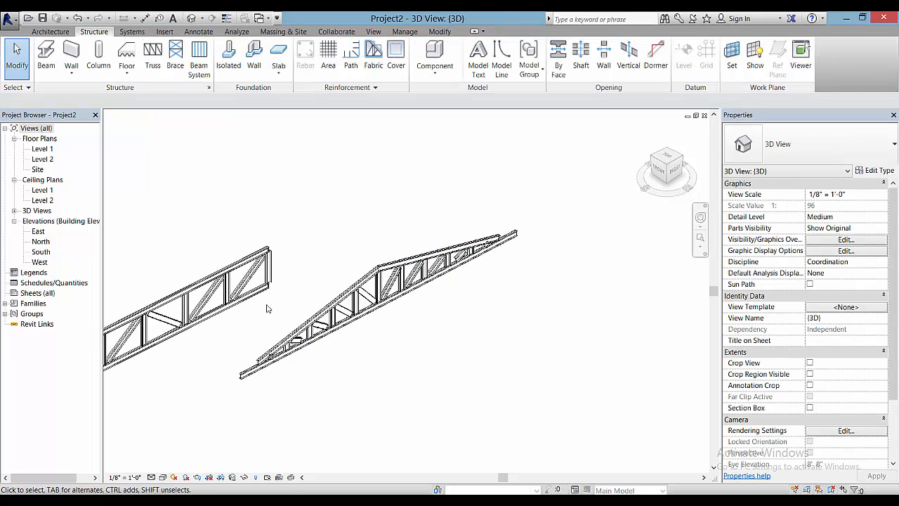
middle_drag(346, 294, 376, 279)
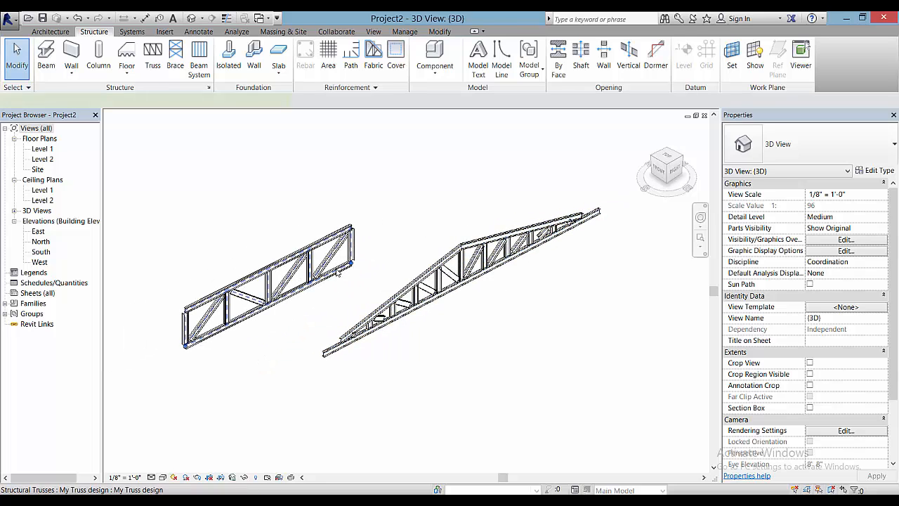
click(338, 273)
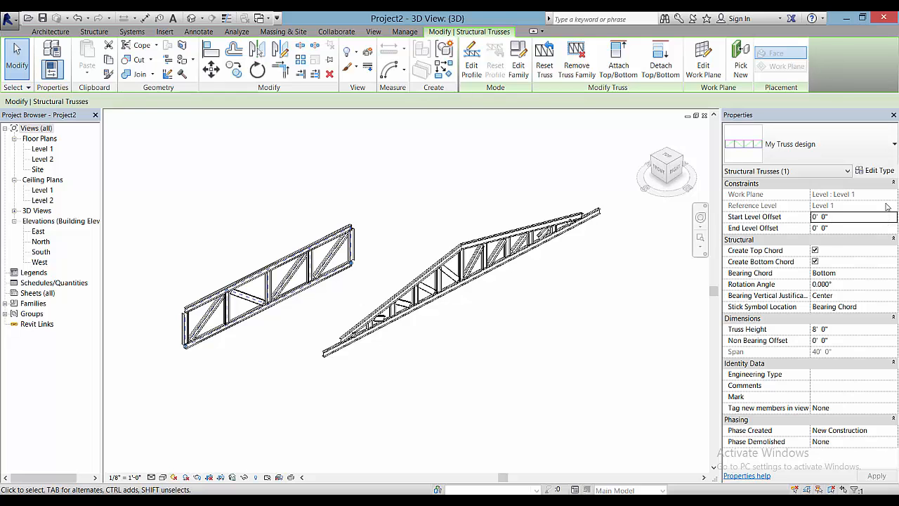
click(885, 171)
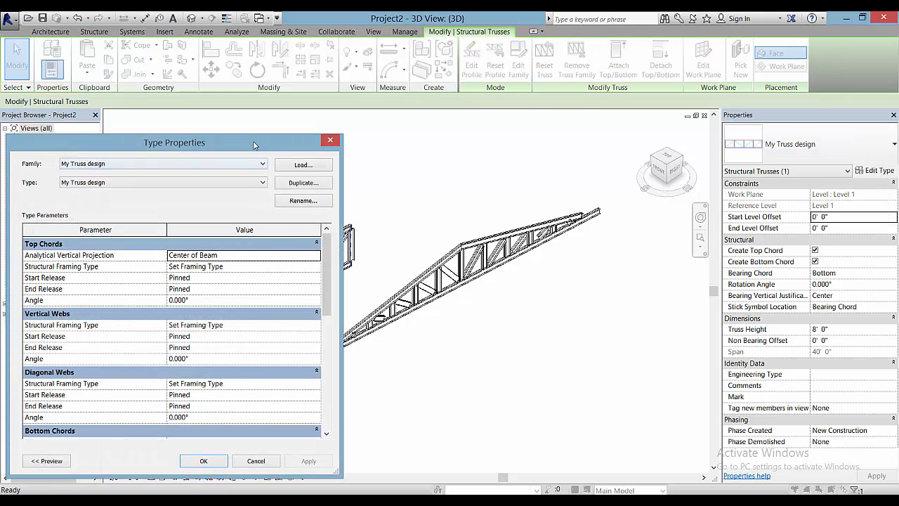
drag(255, 144, 667, 92)
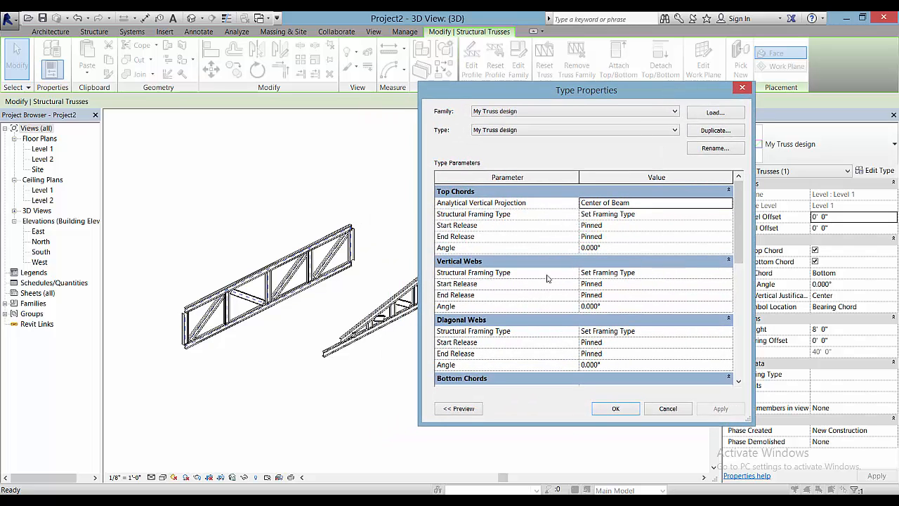
click(728, 272)
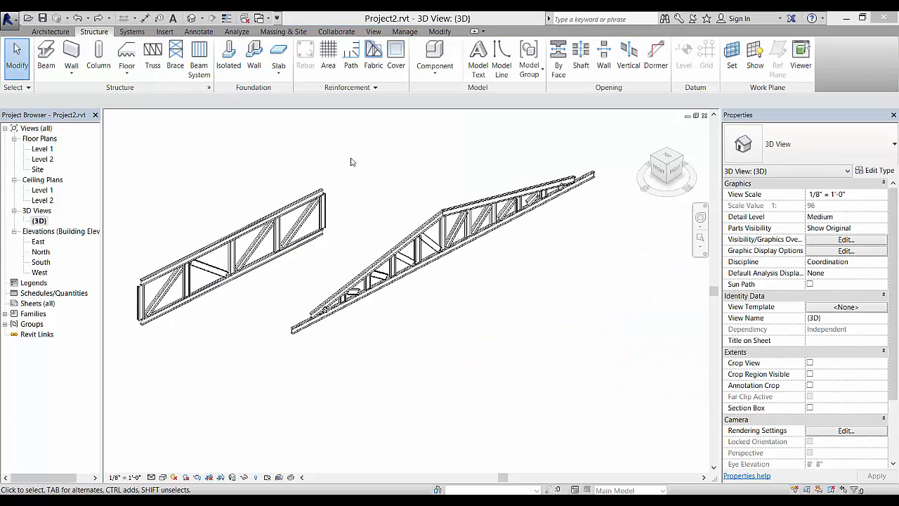
Choose My Truss design as the type for a new truss and duplicate it as My Truss design wood
click(152, 65)
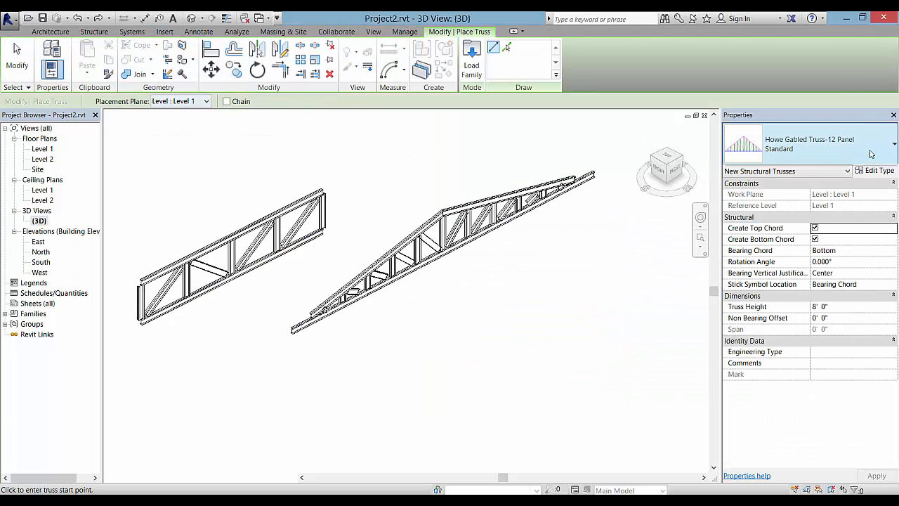
click(815, 144)
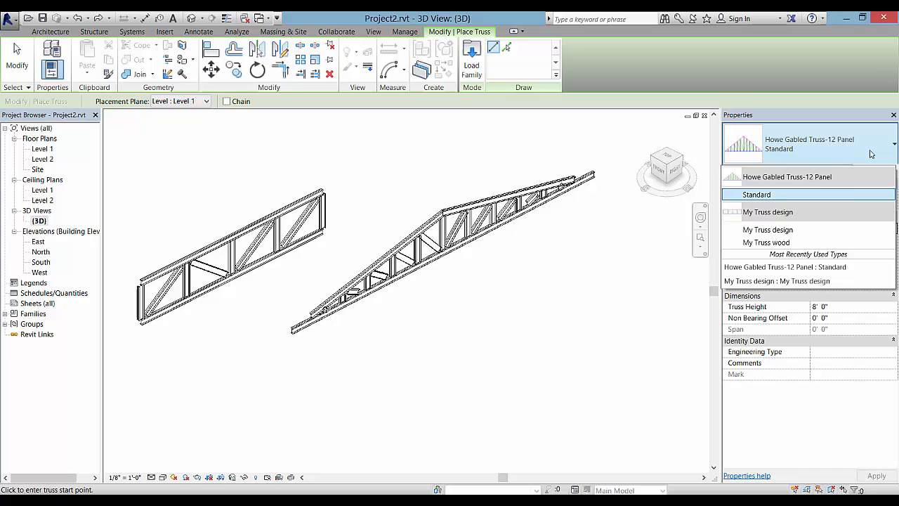
click(767, 232)
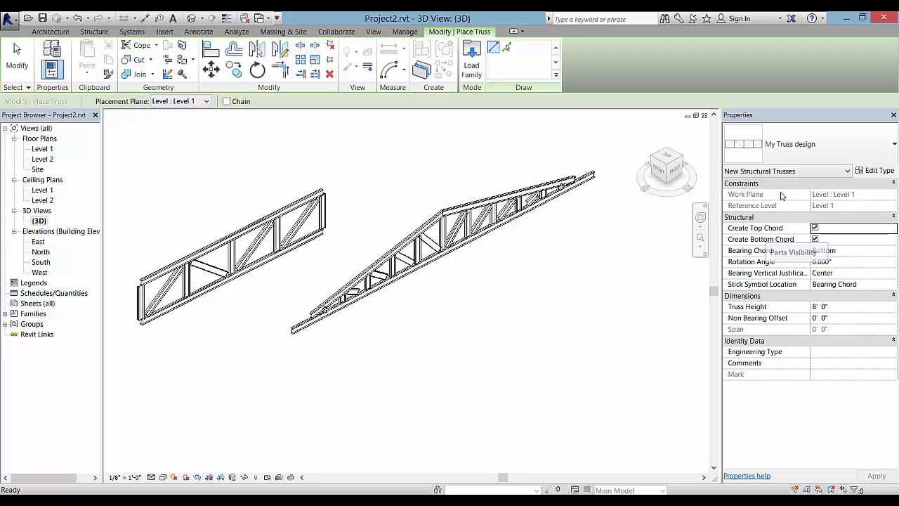
click(875, 172)
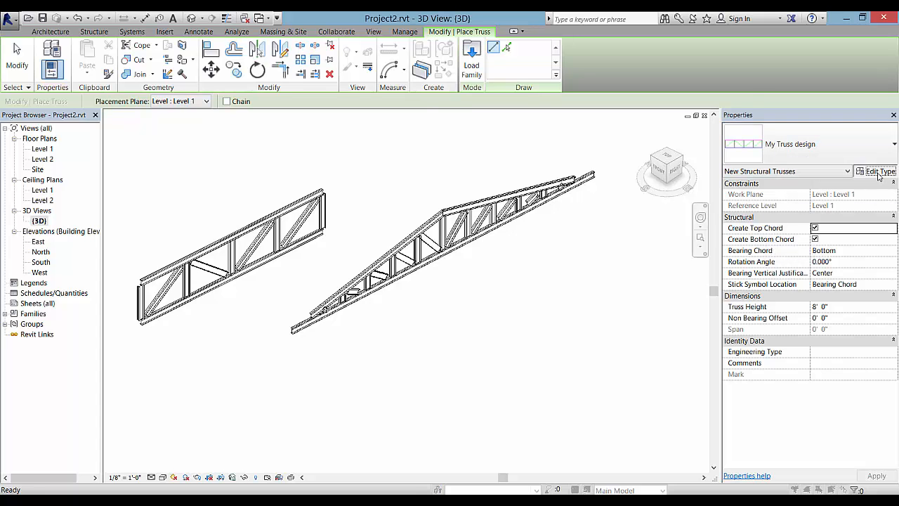
click(730, 131)
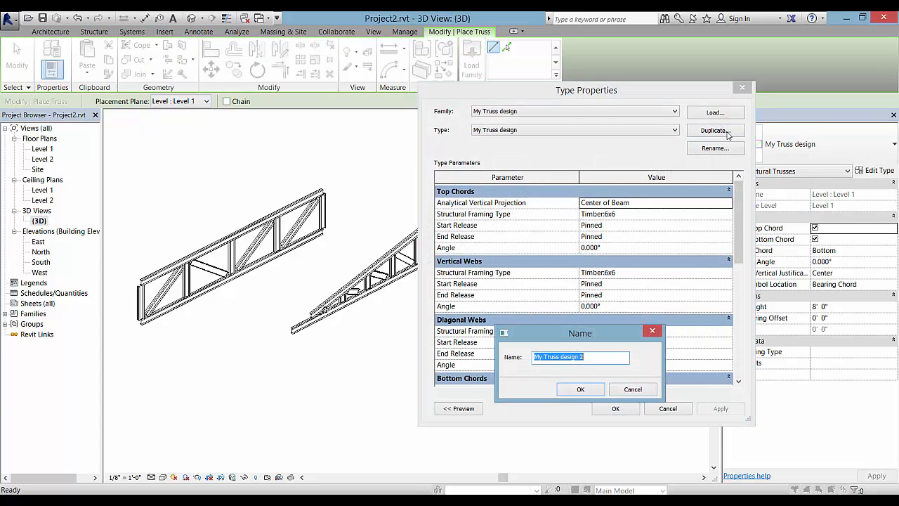
drag(560, 358, 593, 357)
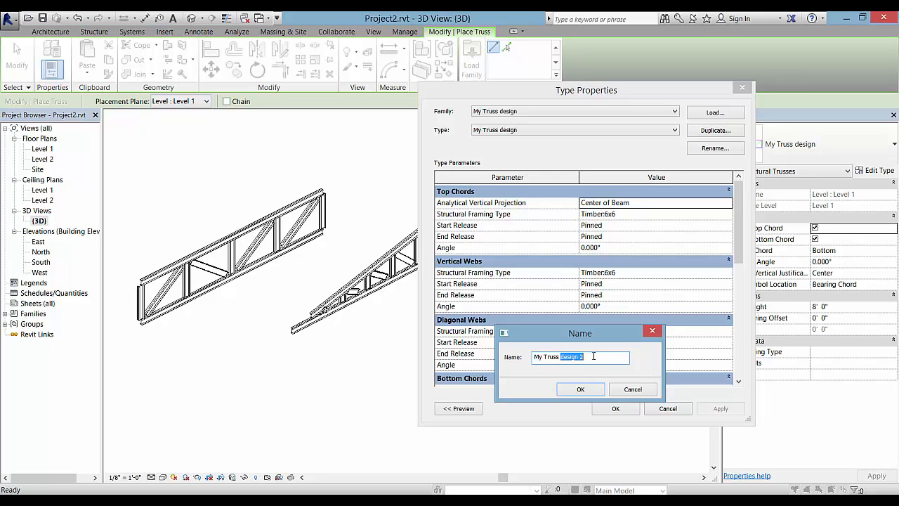
click(594, 356)
text(wood)
click(581, 390)
Set the structural framing type of the new type's top chords, vertical webs and diagonal webs to Timber:6x6
click(632, 213)
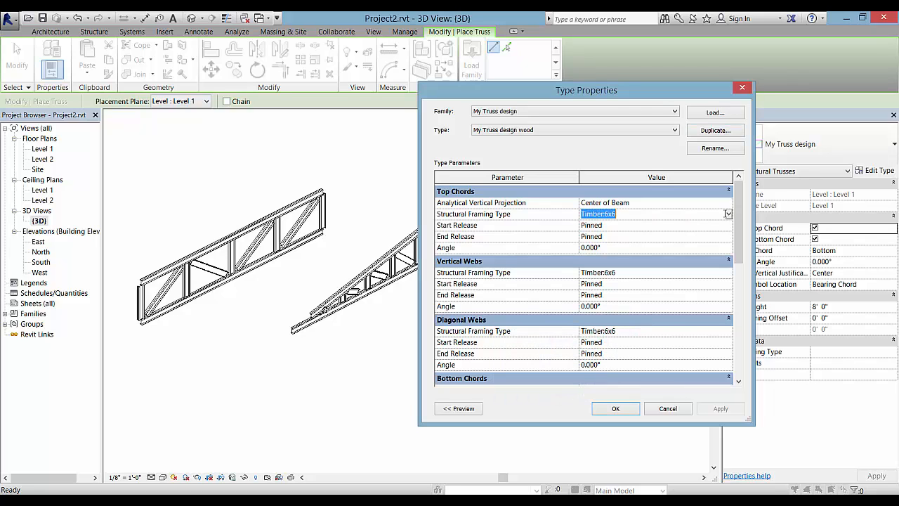
click(728, 214)
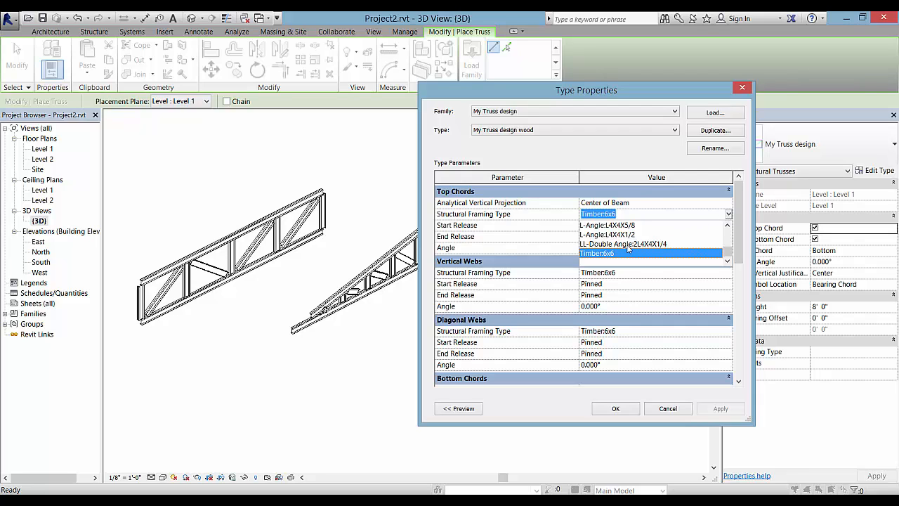
click(608, 253)
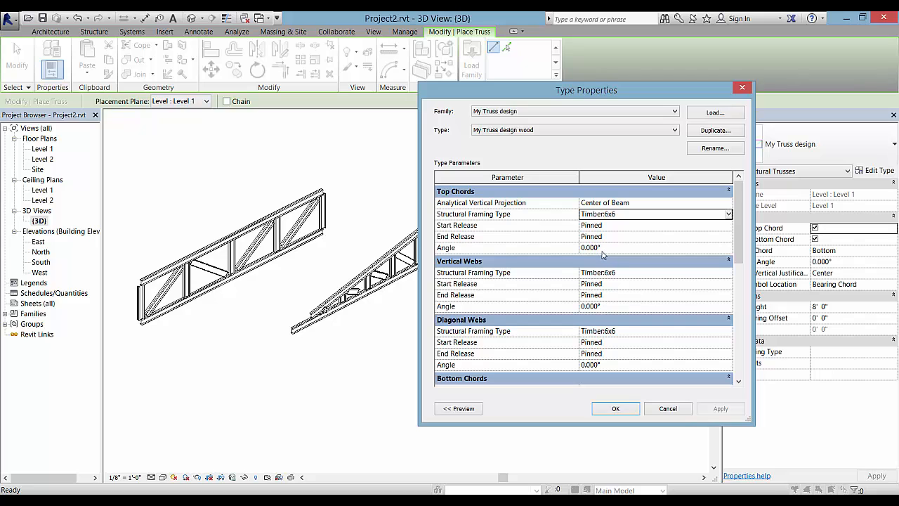
click(727, 273)
click(628, 312)
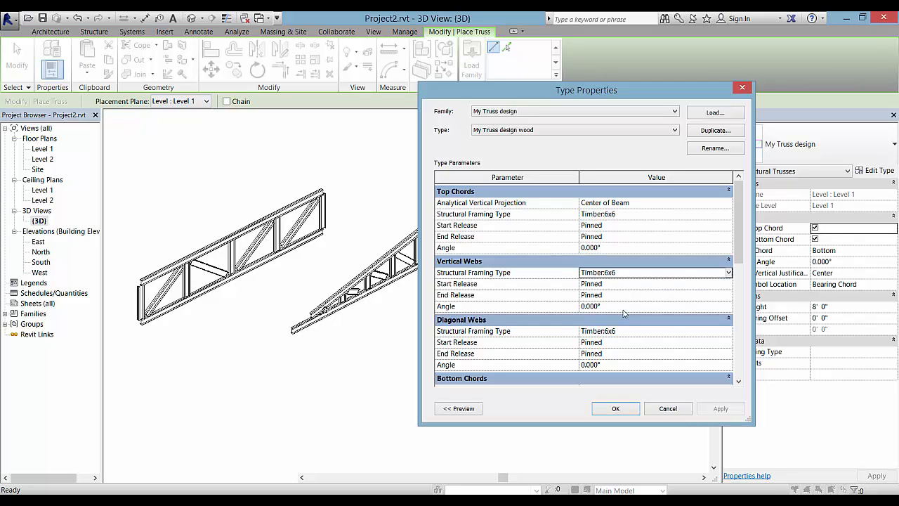
click(732, 335)
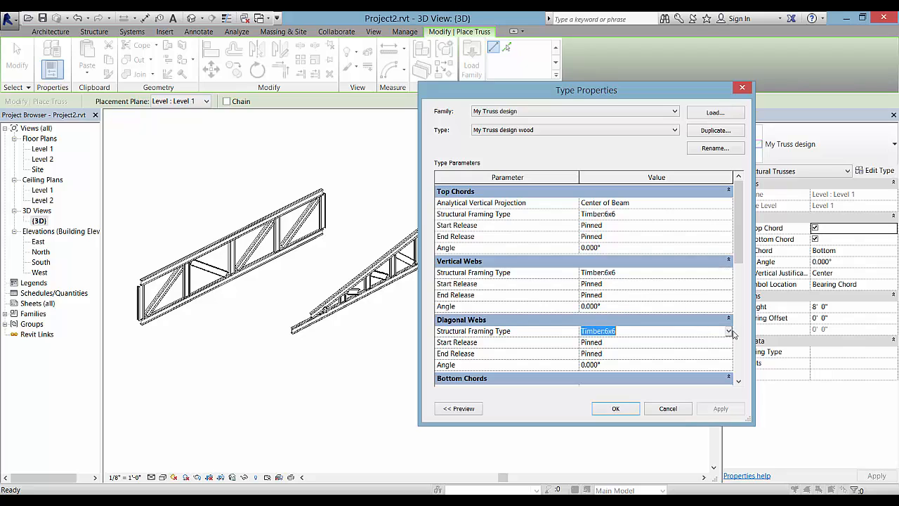
click(658, 335)
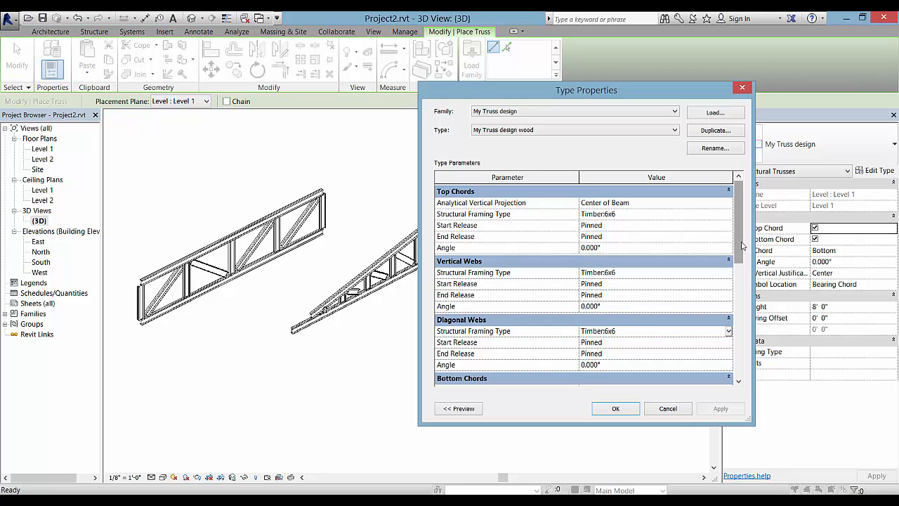
Set the structural framing type of the bottom chords to Timber:6x6
drag(739, 247, 743, 310)
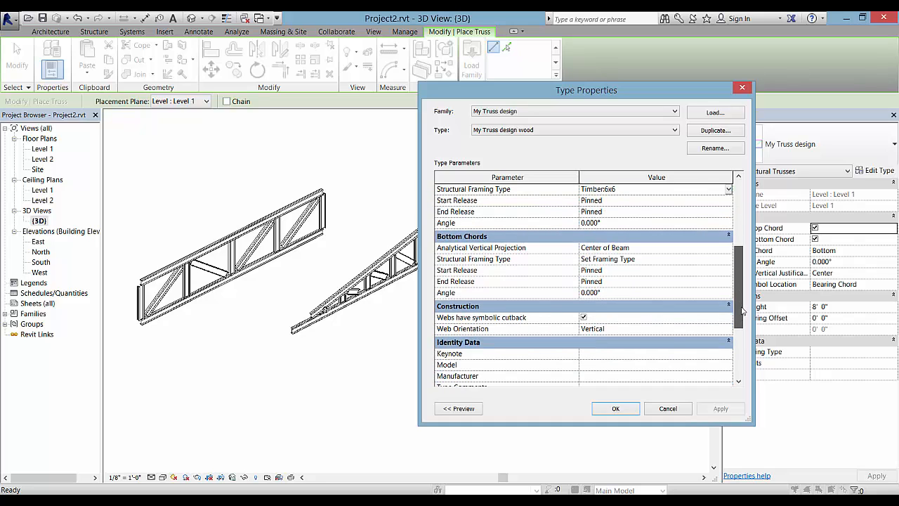
click(725, 260)
click(728, 258)
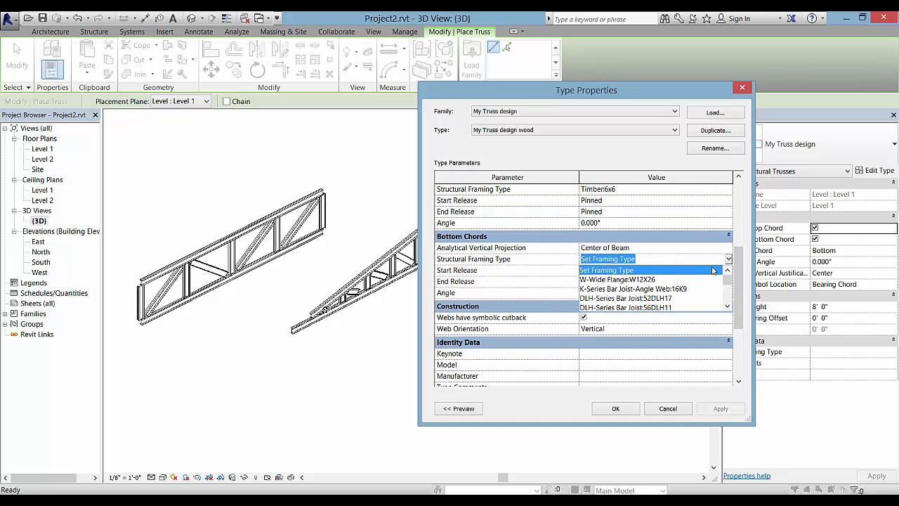
drag(732, 287, 730, 305)
click(603, 298)
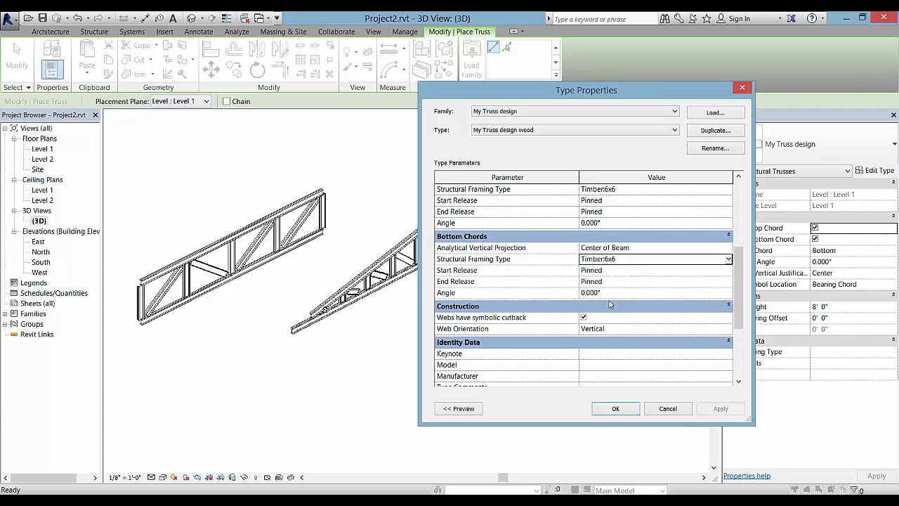
Accept the wood type's settings and place a My Truss design wood truss on Level 1 in front of the gabled truss
click(616, 410)
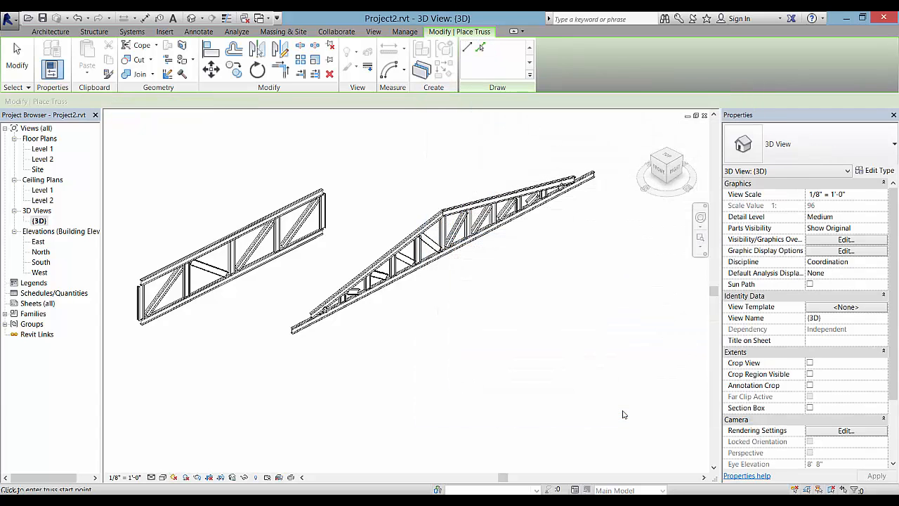
click(332, 399)
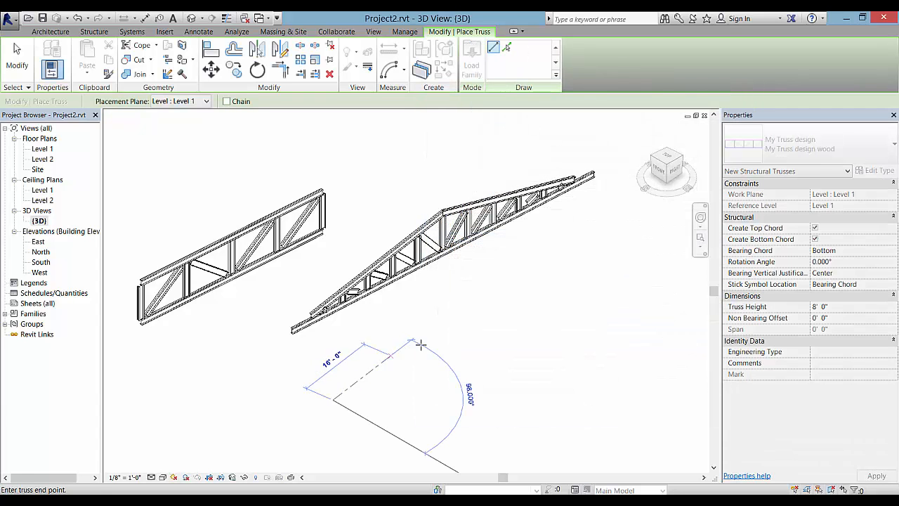
click(507, 299)
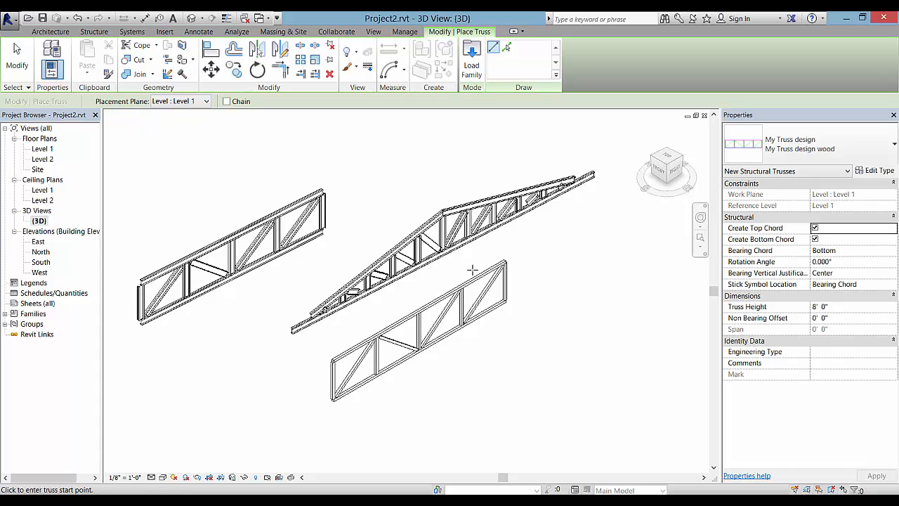
key(Escape)
scroll(459, 294, up, 2)
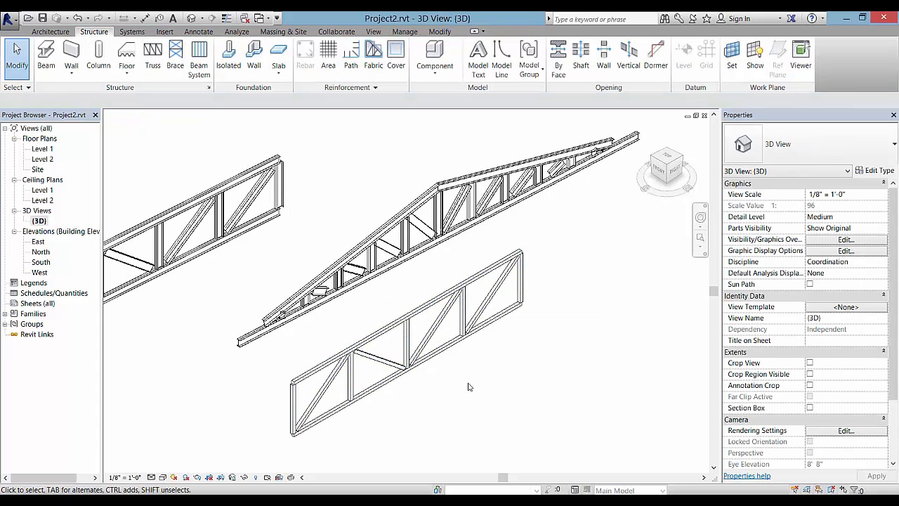
scroll(470, 387, down, 3)
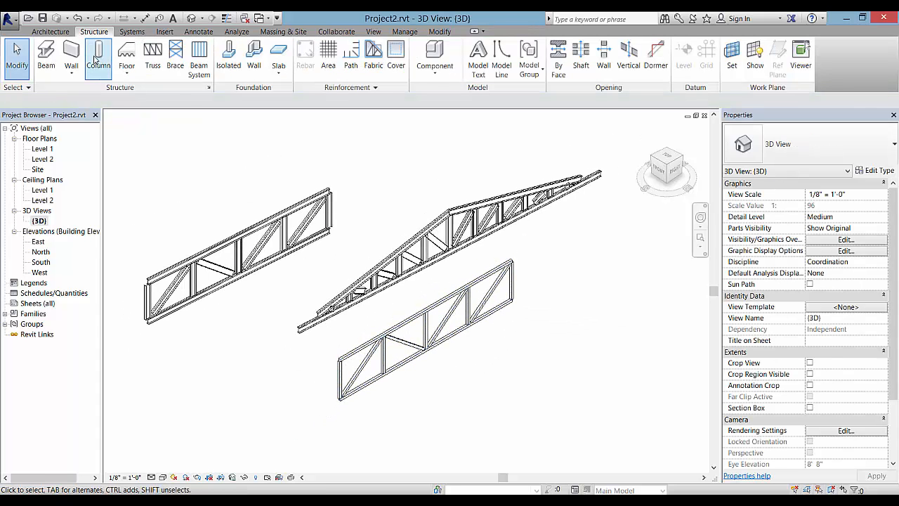
Load the Gusset Plate-Rectangular family from the Steel folder of the Structural Connections library
click(166, 33)
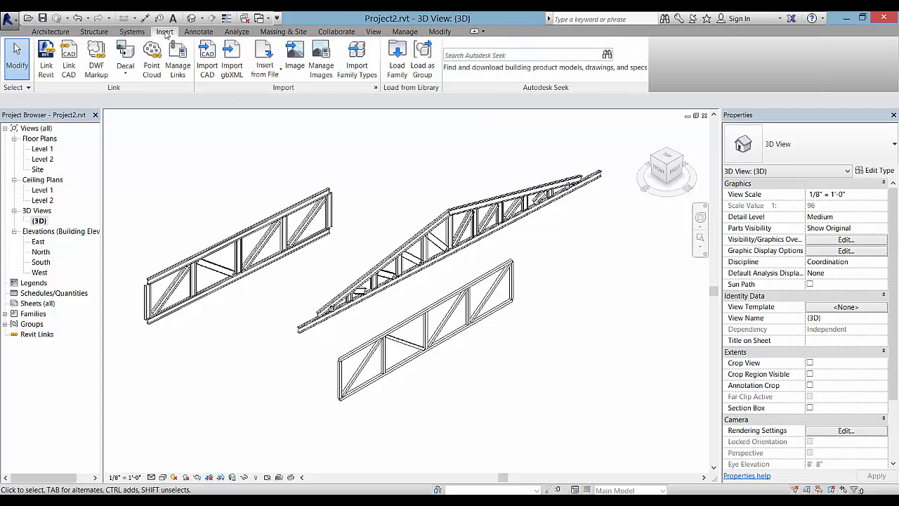
click(397, 59)
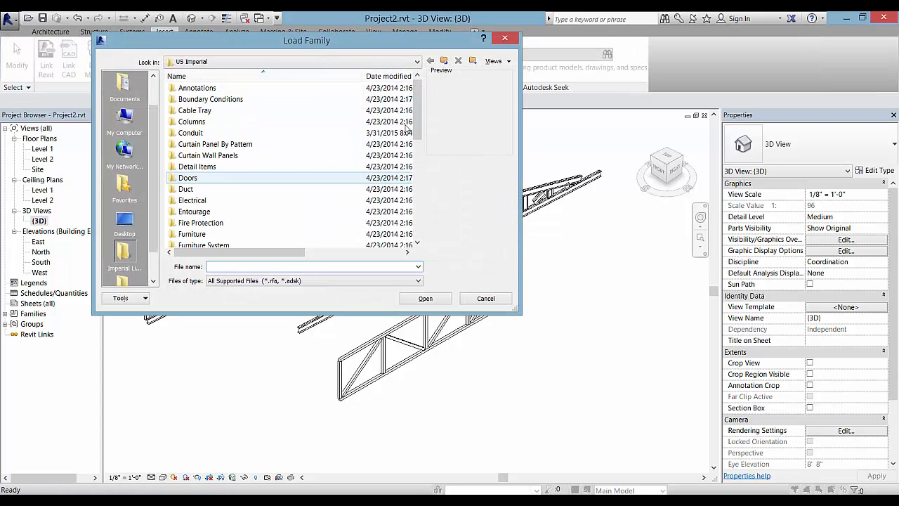
drag(417, 113, 420, 218)
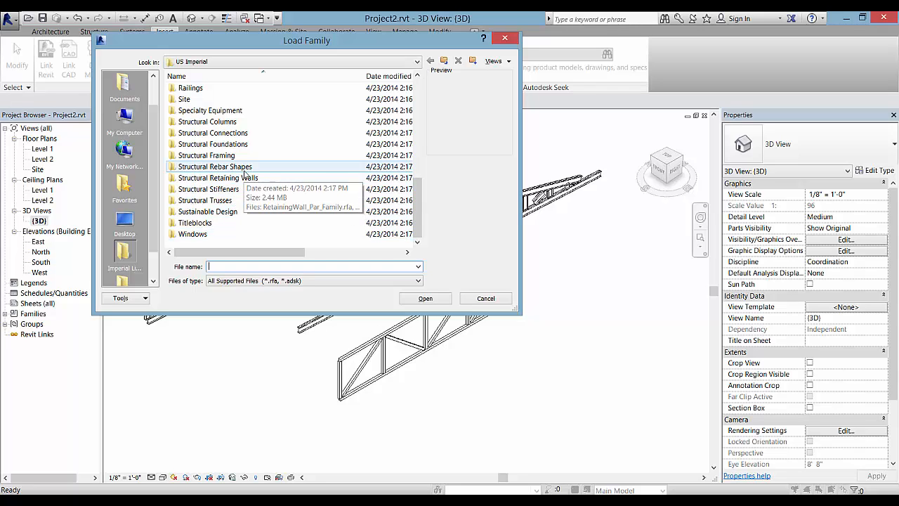
double_click(252, 133)
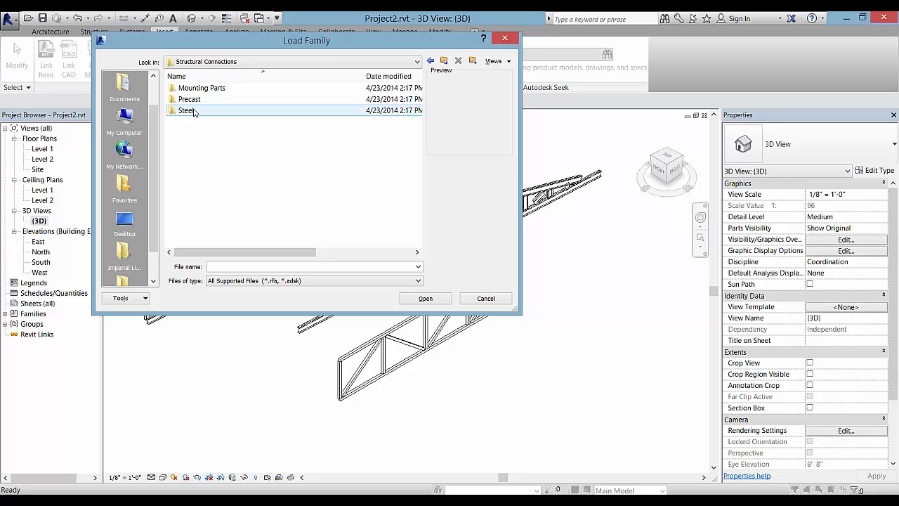
double_click(194, 111)
click(246, 156)
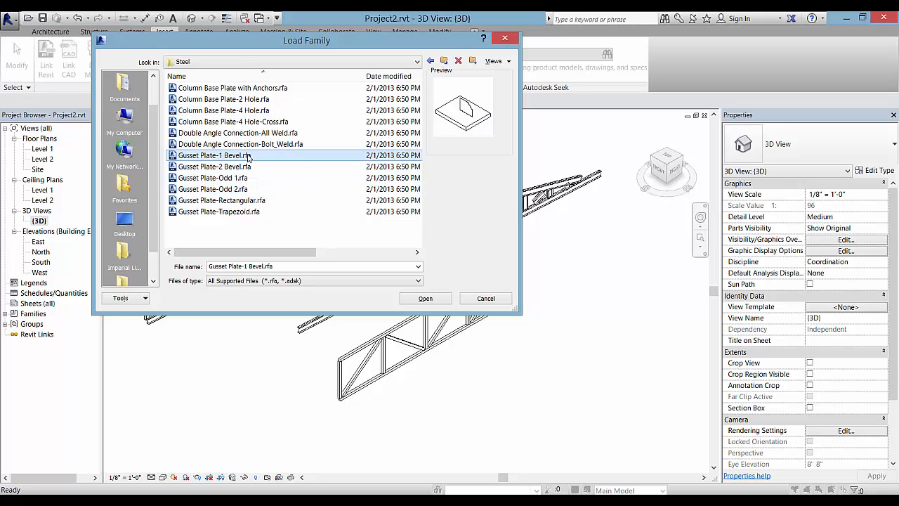
click(245, 166)
click(240, 179)
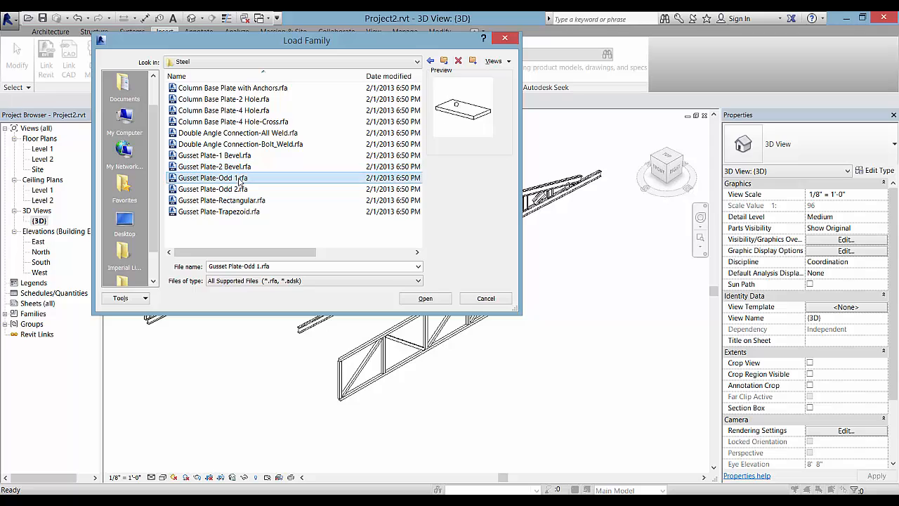
click(243, 191)
click(254, 201)
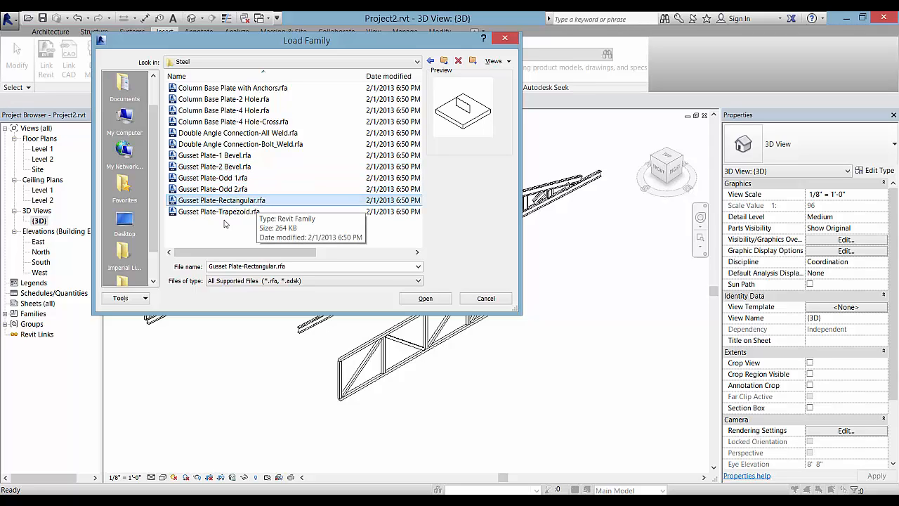
click(426, 298)
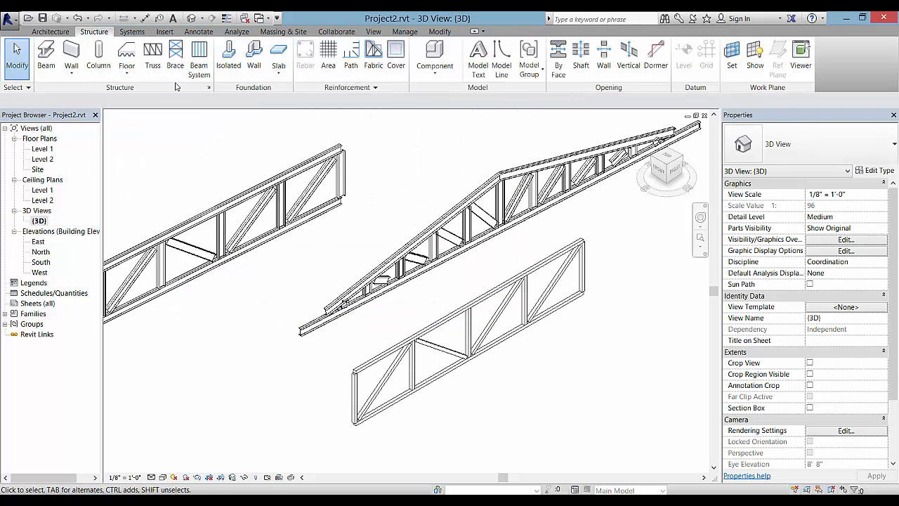
Place a Gusset Plate-Rectangular Standard component on the steel truss's bottom chord at the middle vertical web
click(436, 73)
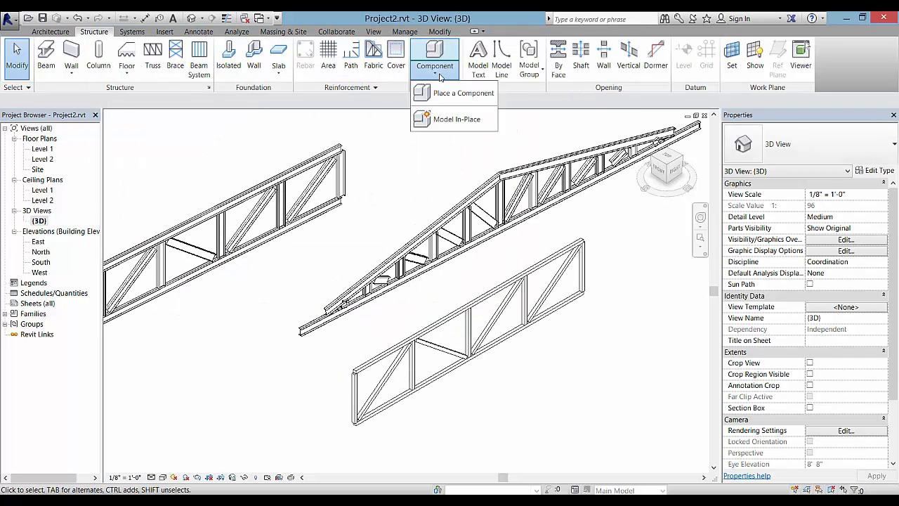
click(446, 93)
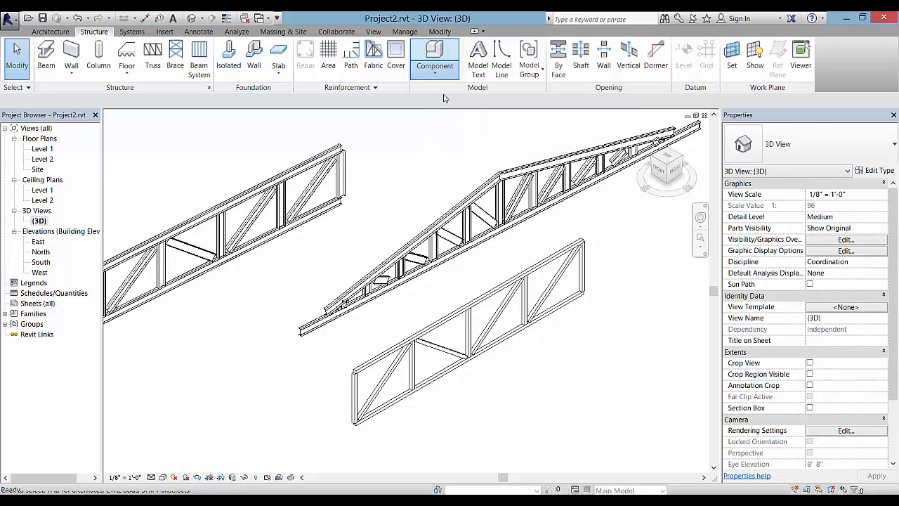
click(880, 151)
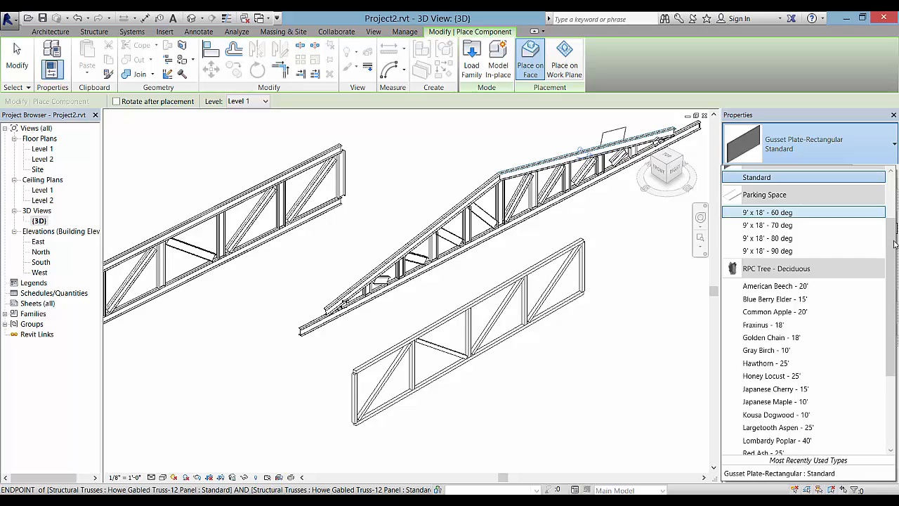
drag(892, 242, 892, 191)
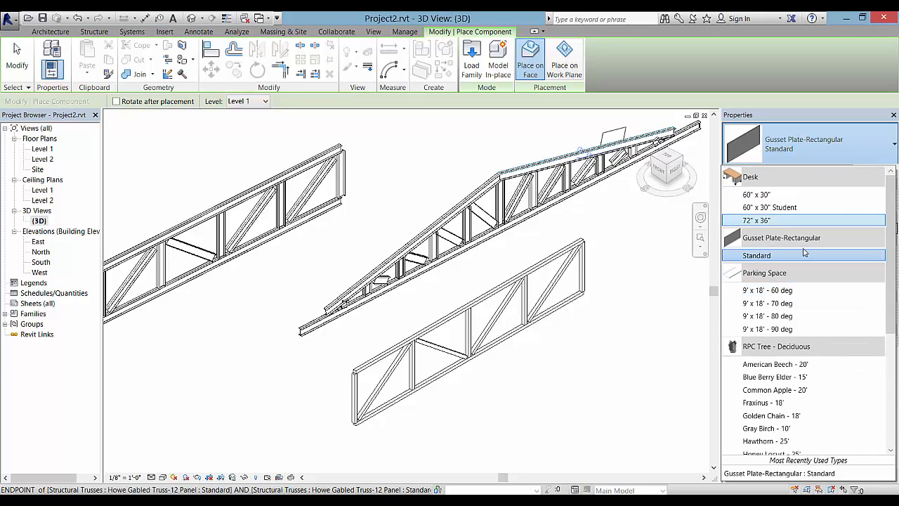
click(764, 256)
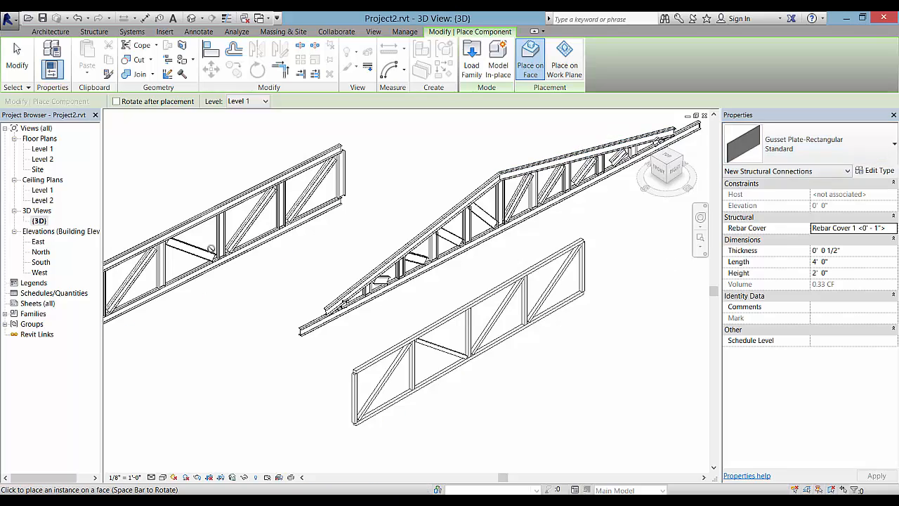
scroll(328, 263, up, 2)
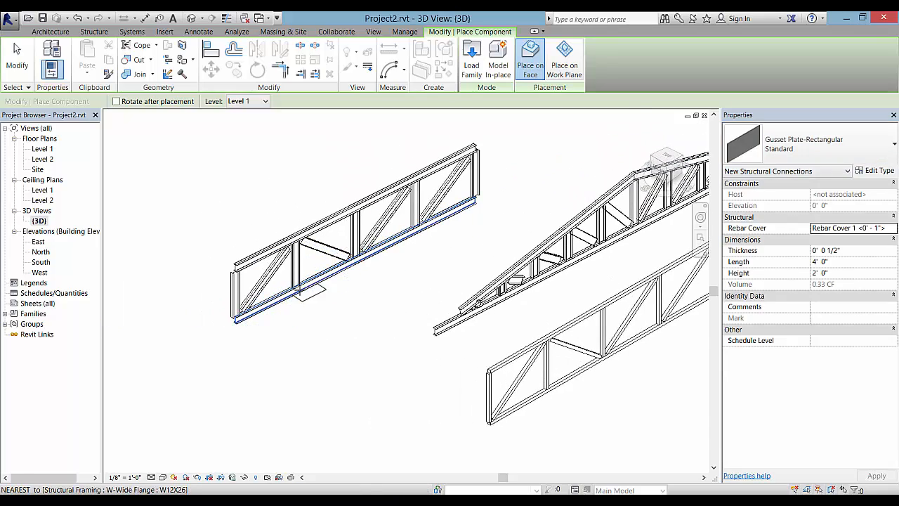
scroll(298, 292, up, 3)
scroll(298, 291, up, 3)
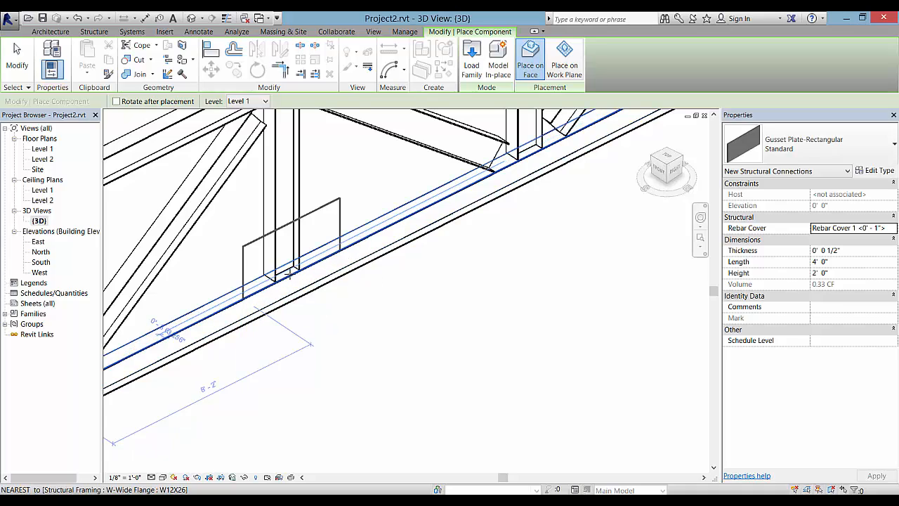
scroll(290, 274, down, 1)
middle_drag(512, 241, 416, 358)
scroll(380, 320, up, 2)
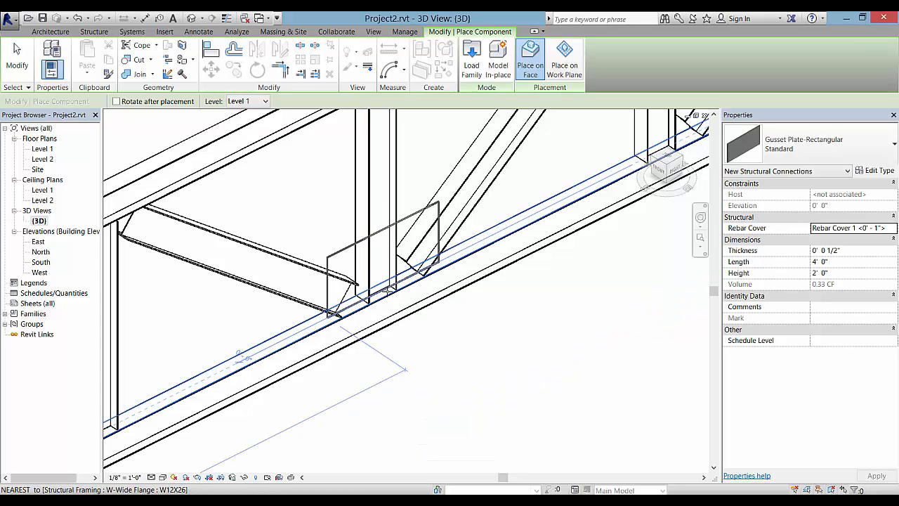
click(388, 289)
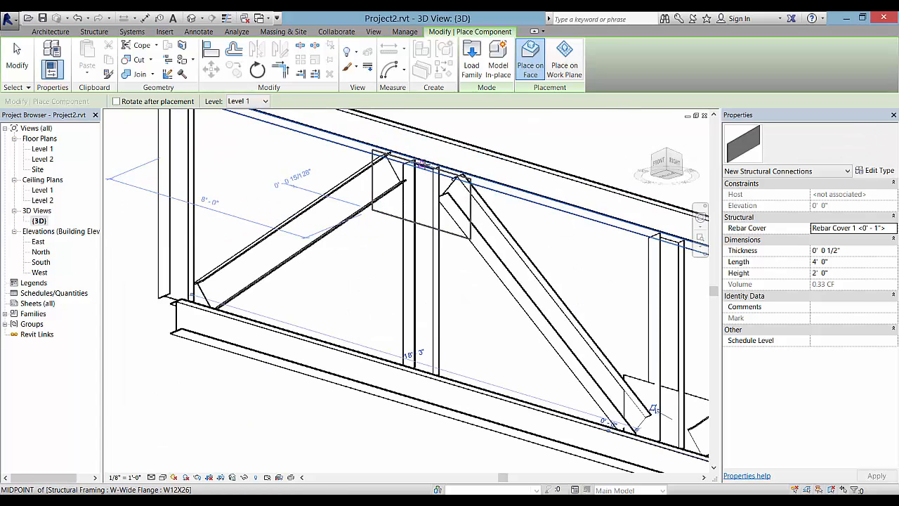
Place a second rectangular gusset plate under the top chord at the adjacent vertical web and end component placement
click(423, 165)
scroll(465, 274, down, 1)
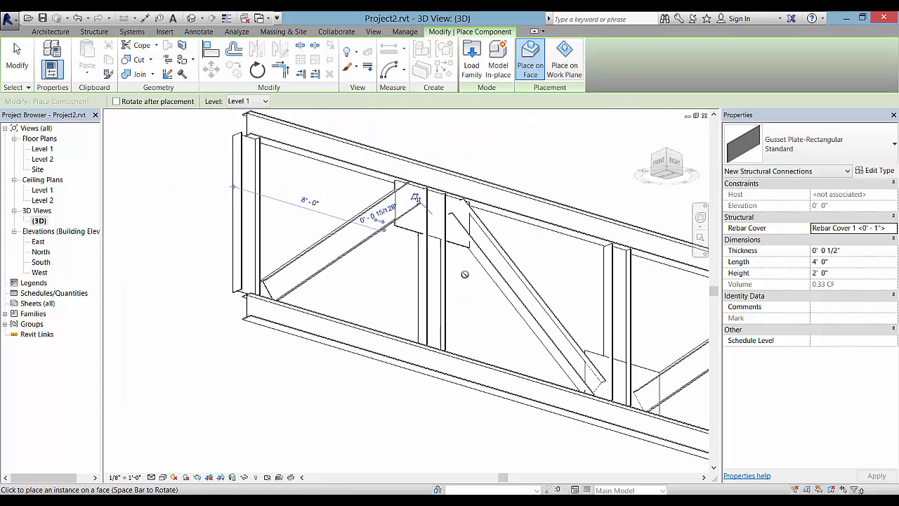
scroll(465, 275, down, 1)
middle_drag(406, 289, 275, 326)
right_click(388, 281)
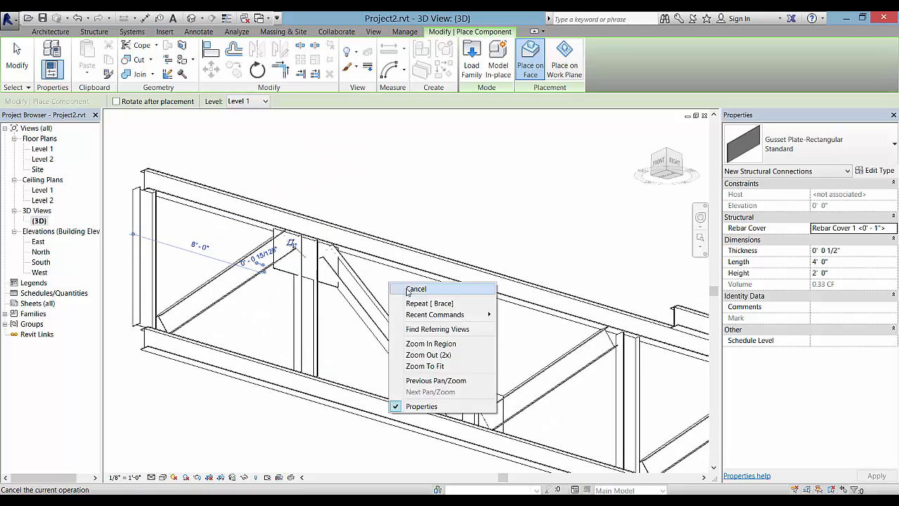
click(407, 291)
right_click(394, 285)
click(409, 295)
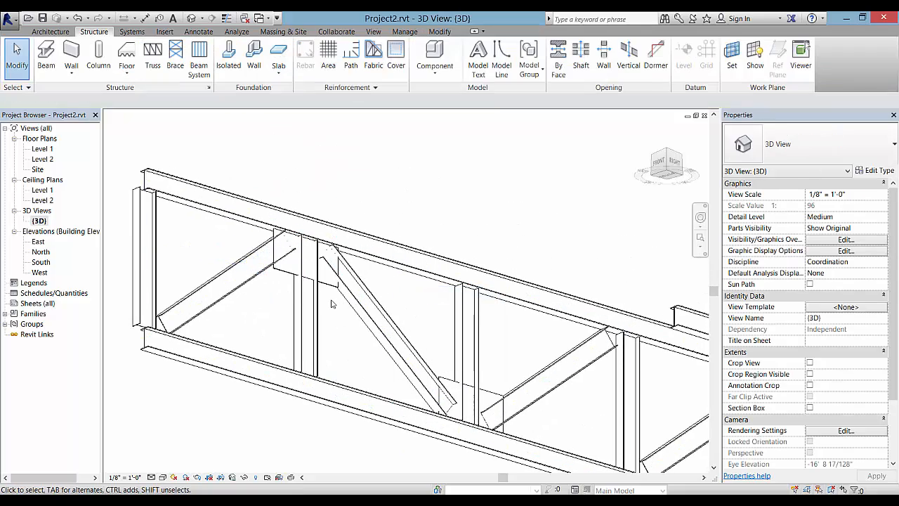
Set the length of the gusset plate on the bottom chord to 6' 0"
shift+middle_drag(332, 304, 442, 286)
click(449, 343)
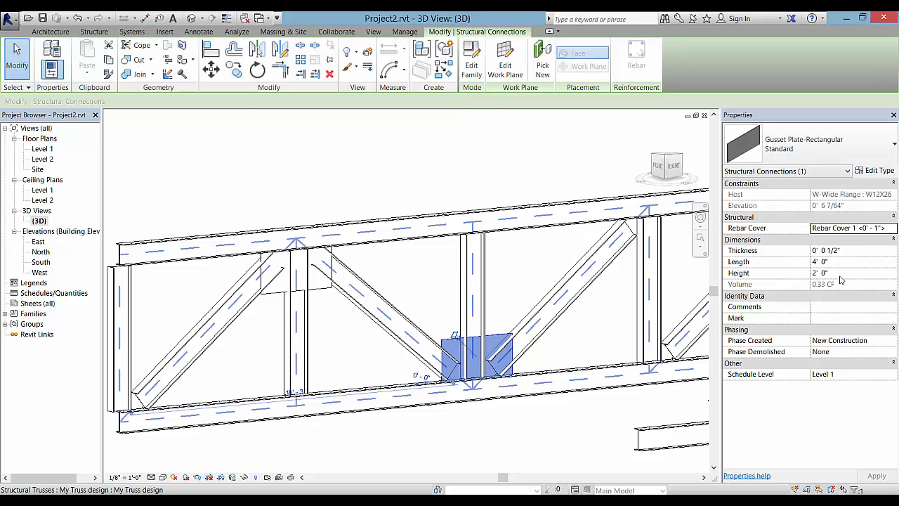
click(841, 262)
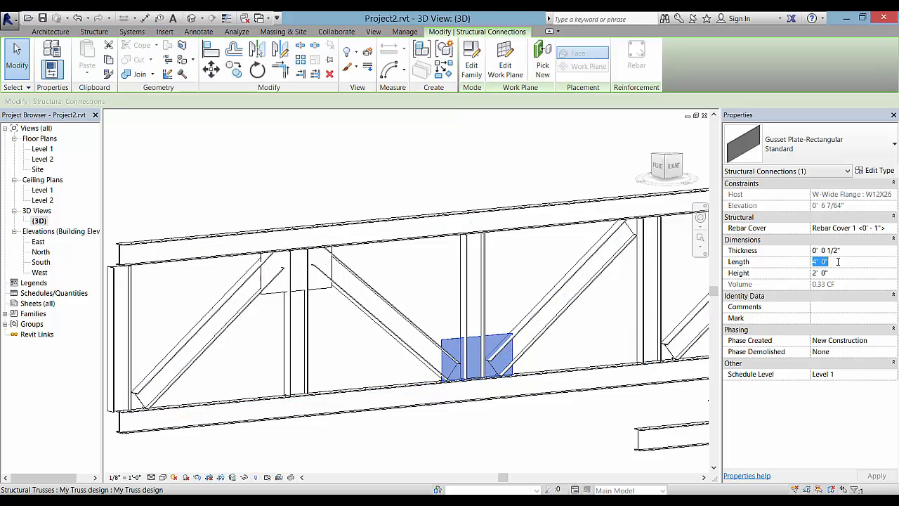
click(815, 261)
text(6)
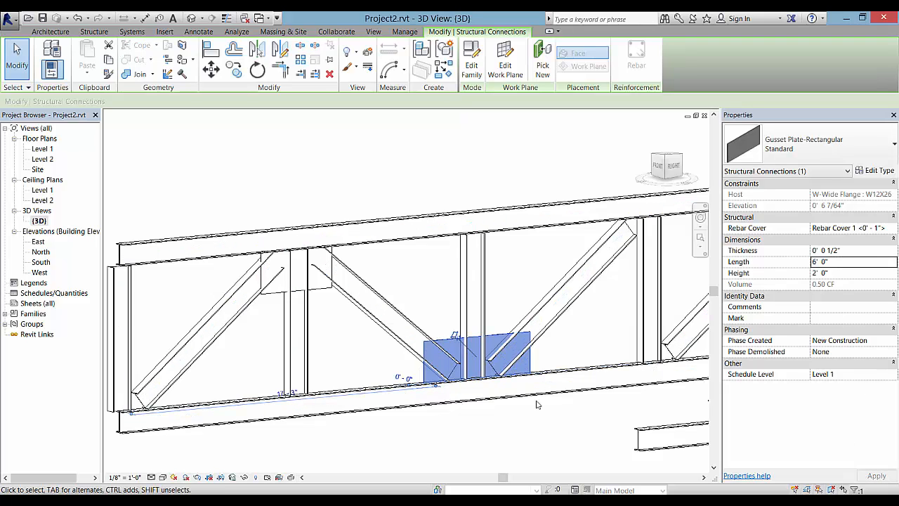
click(527, 411)
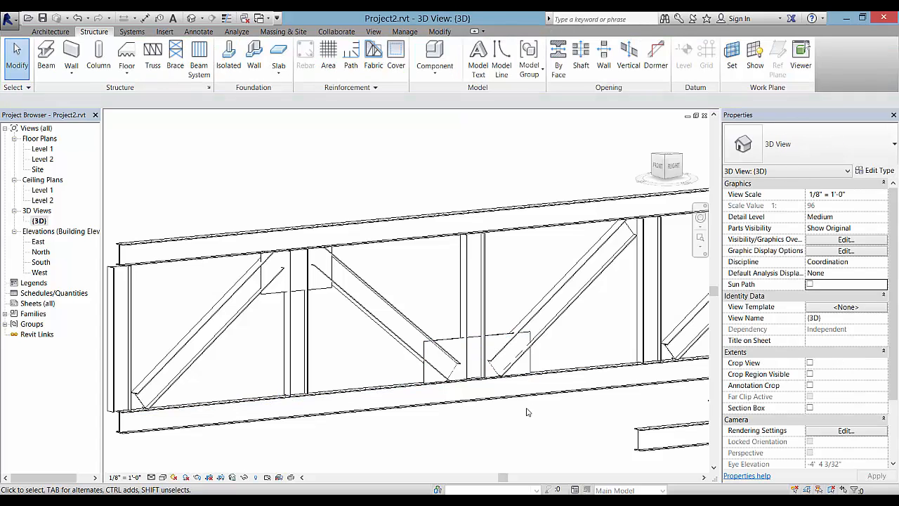
Set the Start Join Cutback to 3" for the diagonal web rising to the right from the bottom gusset plate
scroll(527, 411, up, 4)
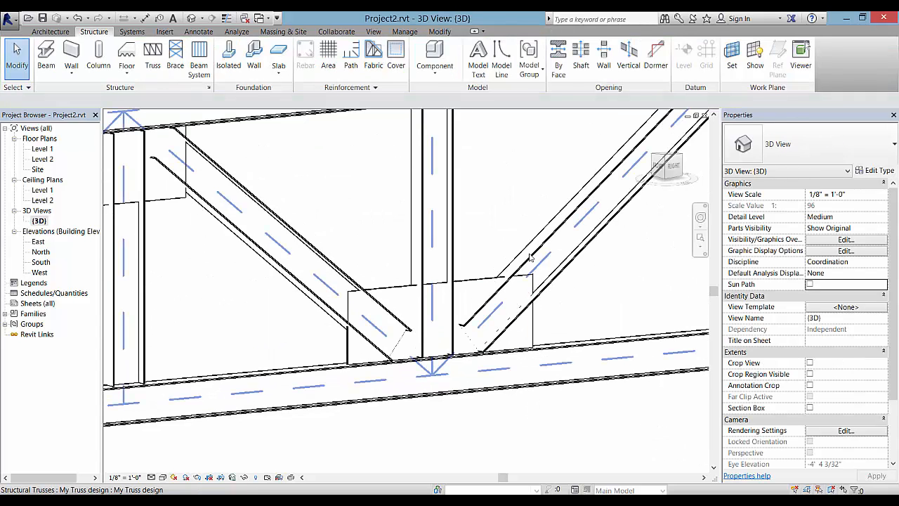
key(Tab)
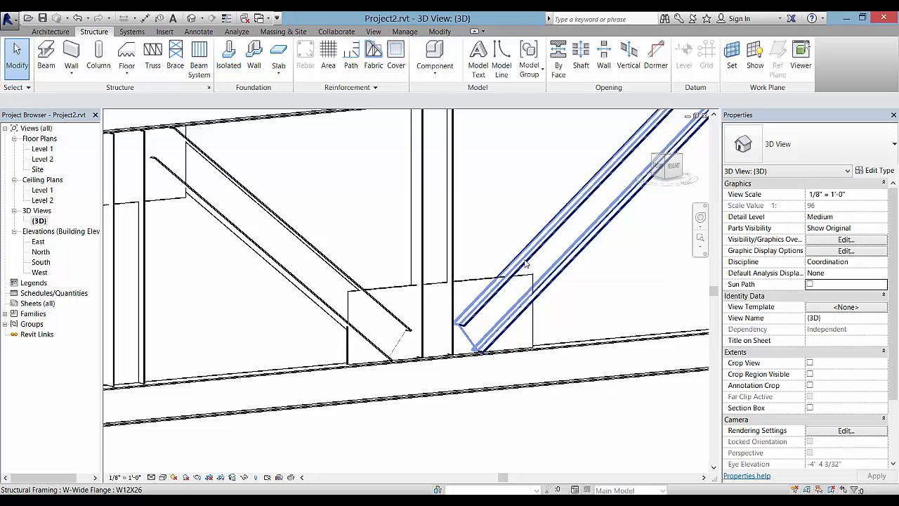
click(525, 264)
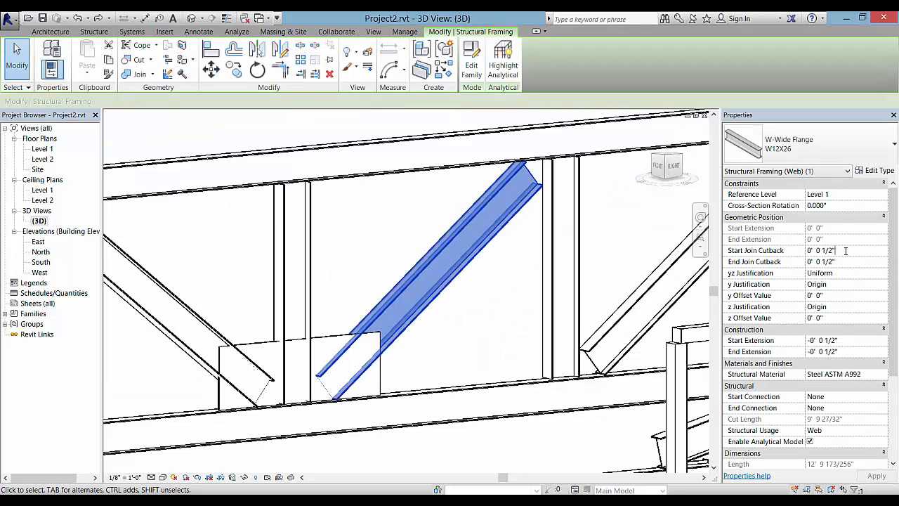
drag(845, 251, 801, 257)
text(3)
click(880, 476)
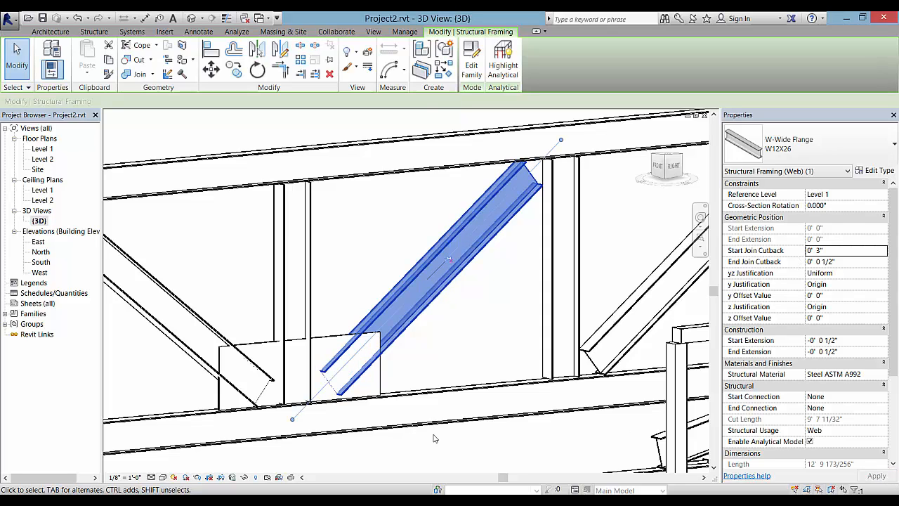
scroll(277, 407, up, 3)
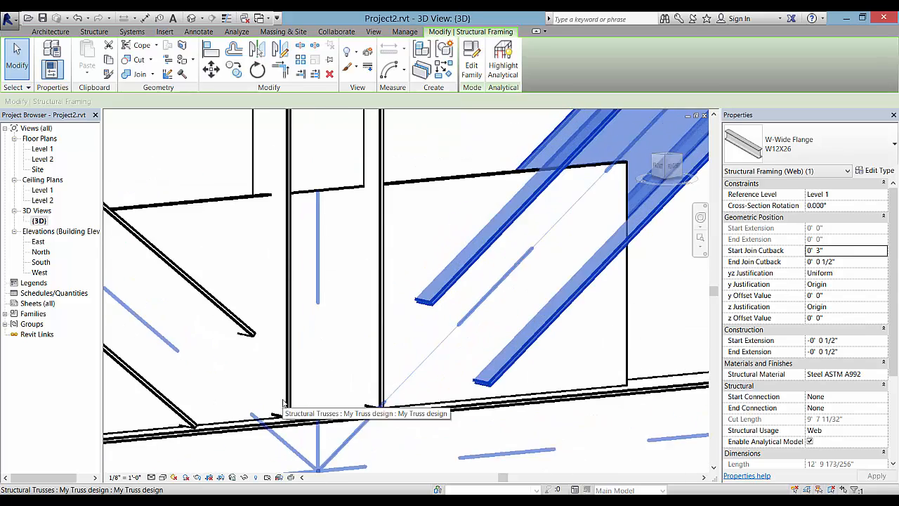
scroll(476, 386, down, 5)
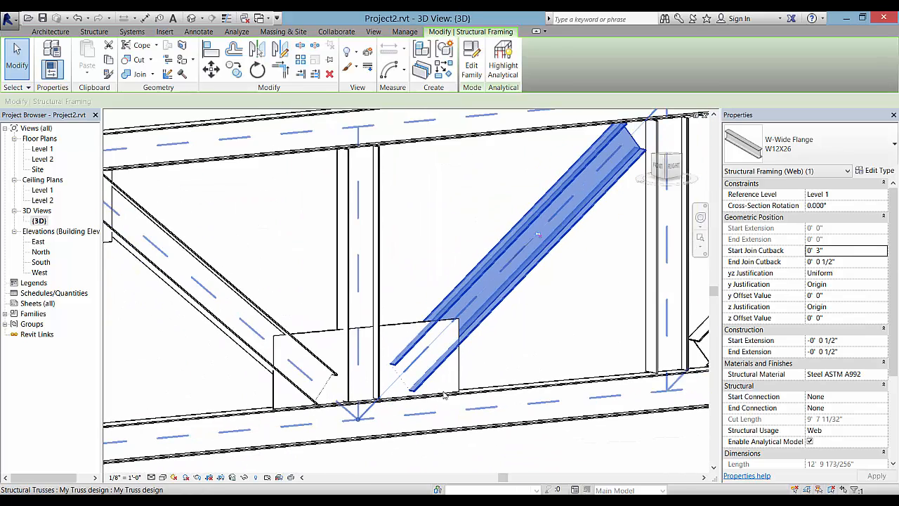
Review the structural framing types in the steel truss's My Truss design type properties and close them without changes
click(526, 348)
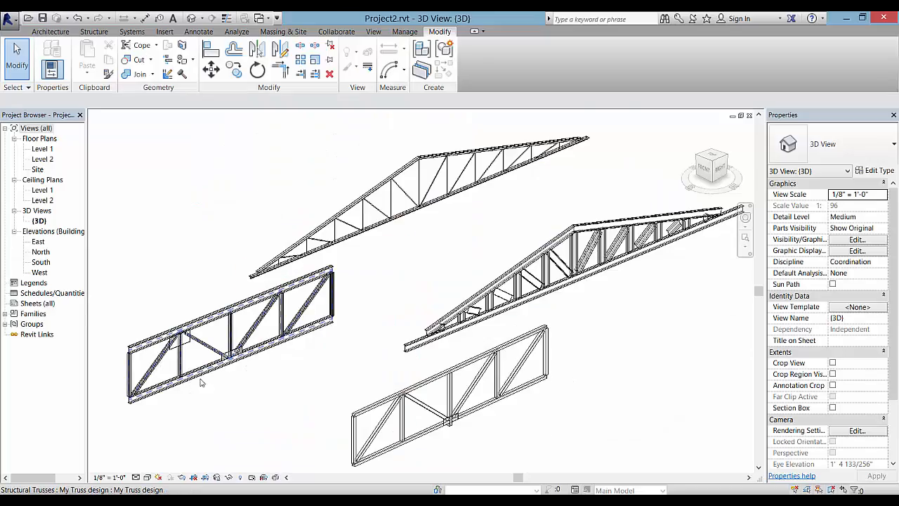
scroll(203, 382, up, 4)
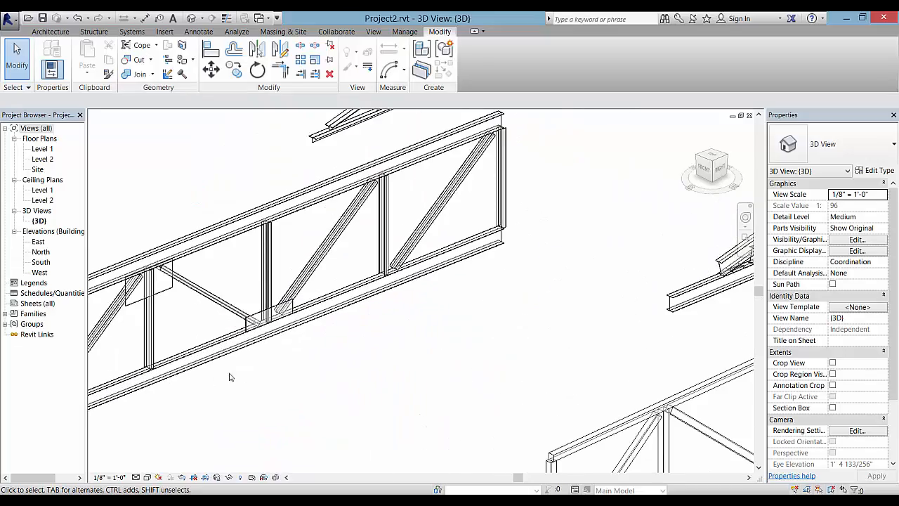
scroll(266, 374, up, 2)
middle_drag(265, 373, 394, 387)
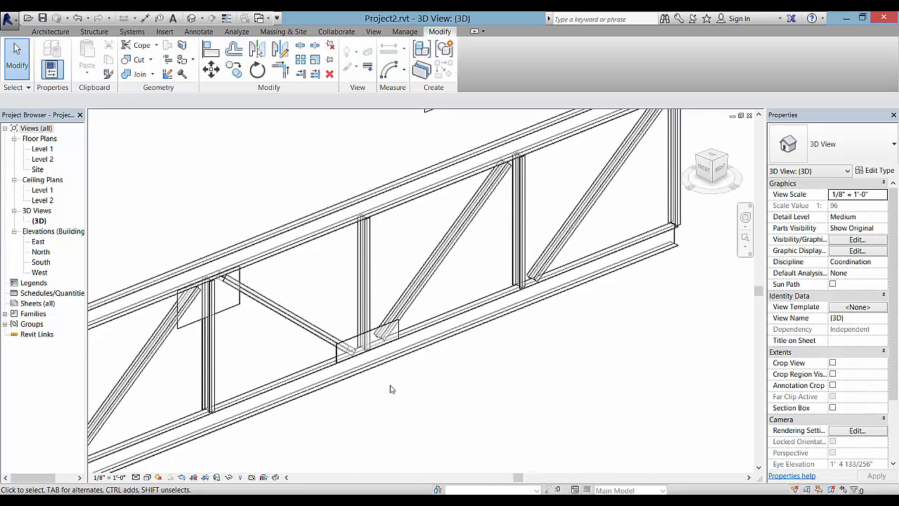
click(437, 258)
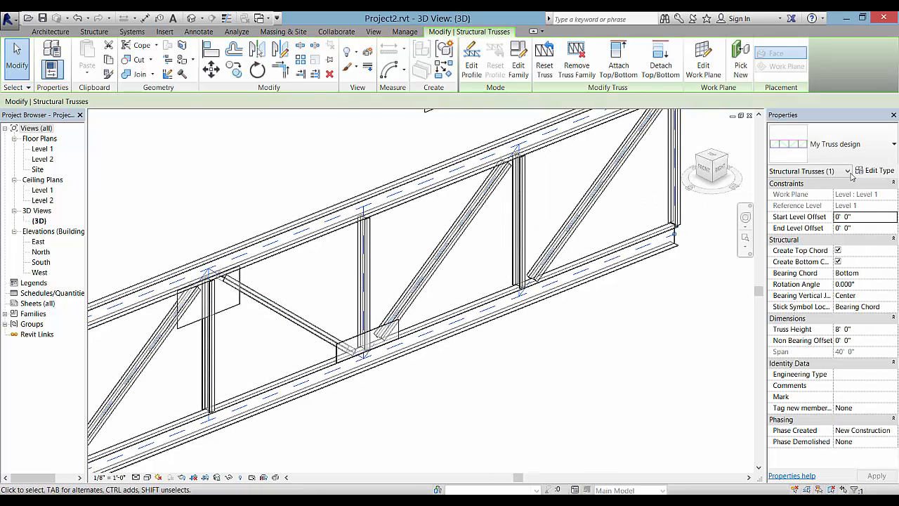
click(879, 171)
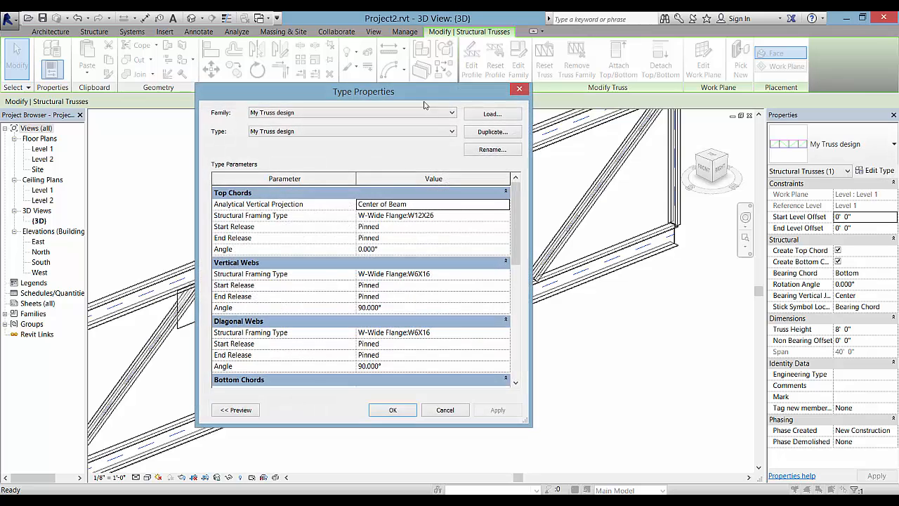
drag(490, 100, 730, 70)
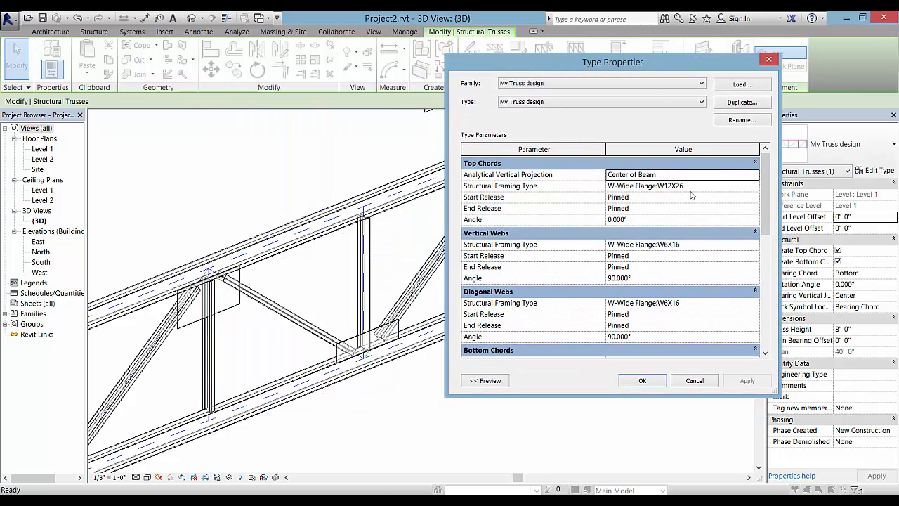
click(688, 247)
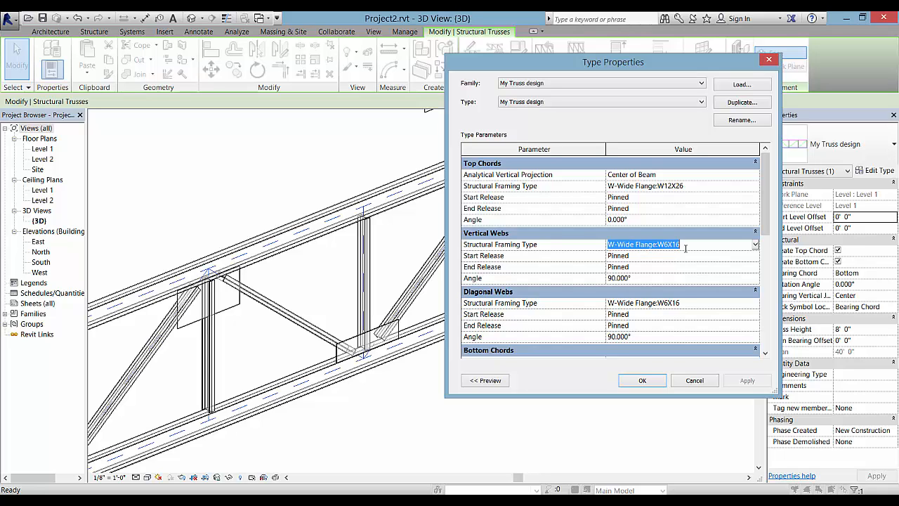
click(707, 385)
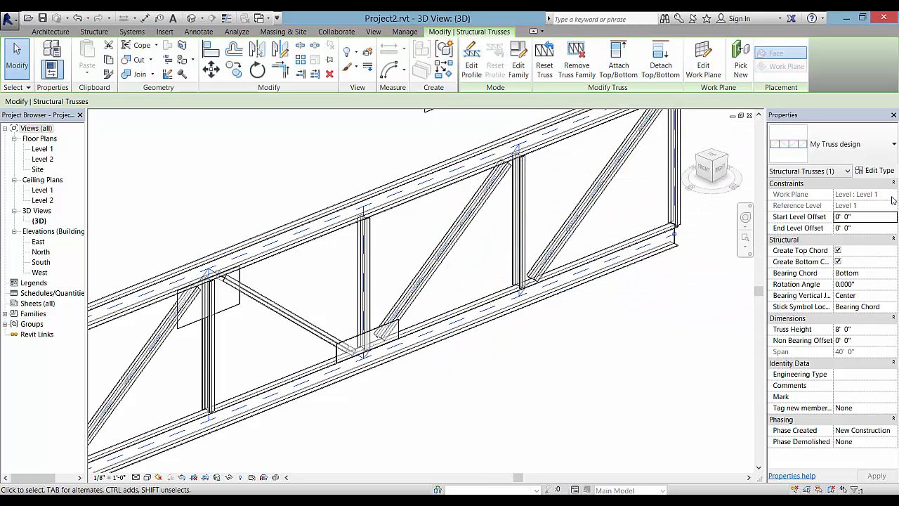
In the My Truss design type properties, set the vertical webs' Start Release to User Defined and choose an End Release option
click(879, 171)
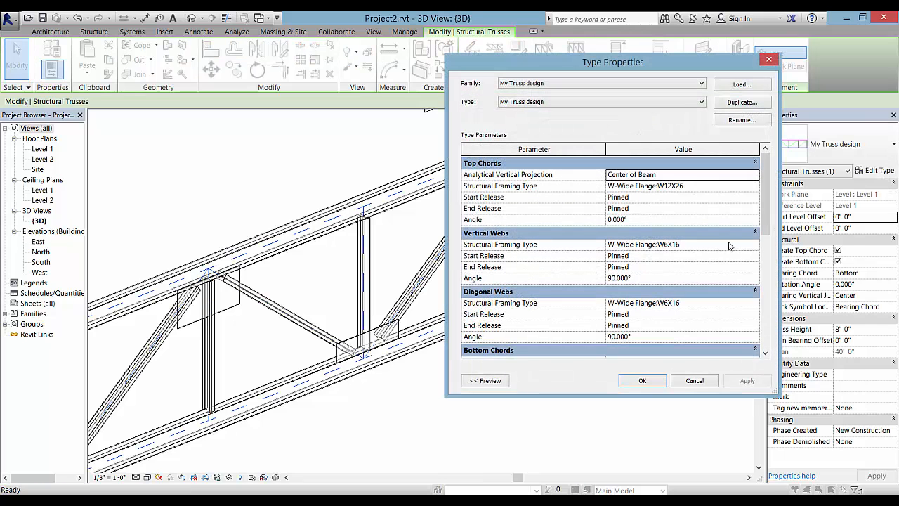
drag(762, 202, 762, 232)
double_click(754, 187)
click(756, 198)
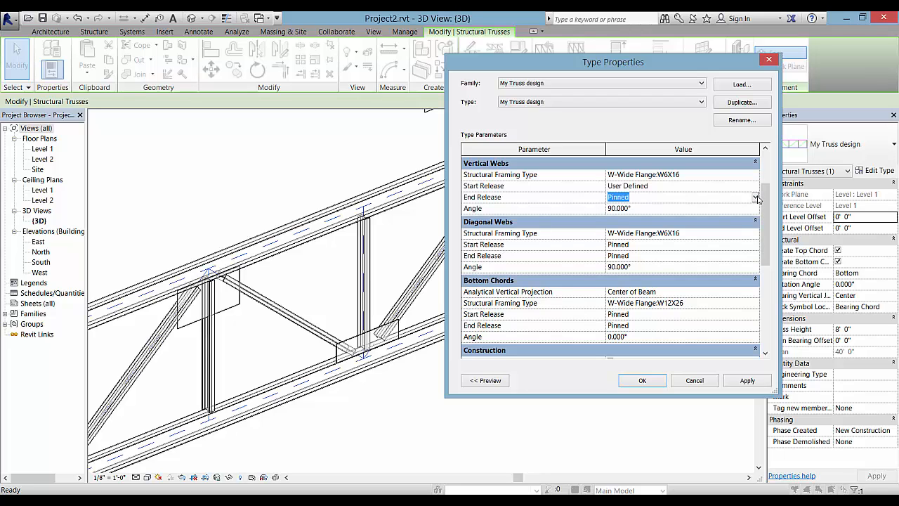
click(745, 199)
click(643, 236)
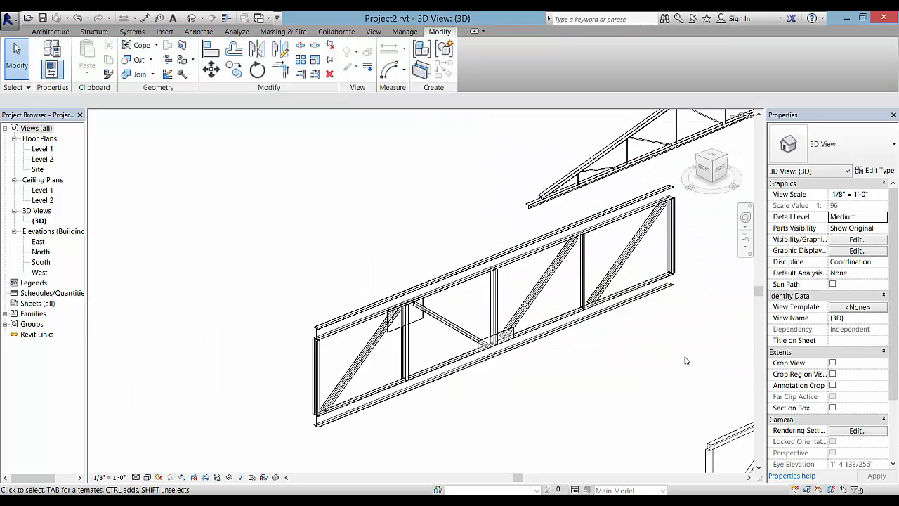
Inspect the join cutback properties of the wood truss's 6x6 vertical web that extends below the bottom chord at the gusset plate
middle_drag(684, 361, 419, 235)
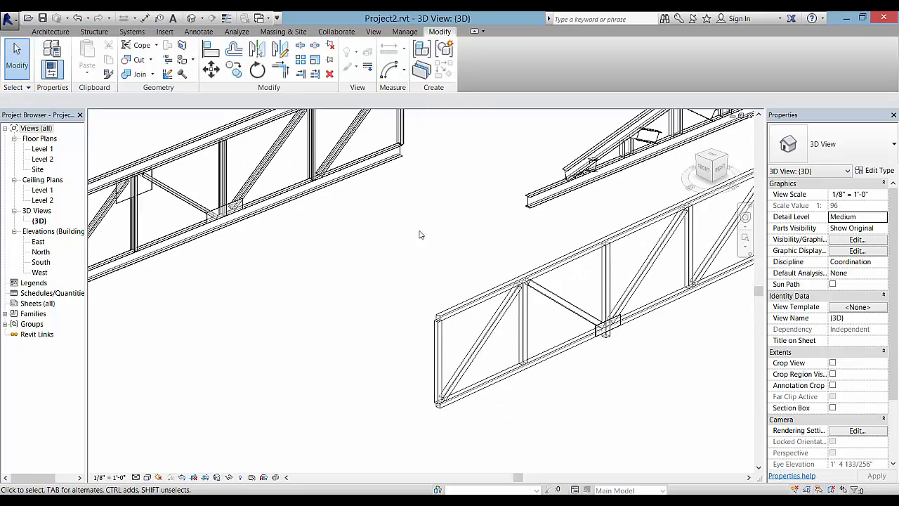
scroll(638, 361, up, 5)
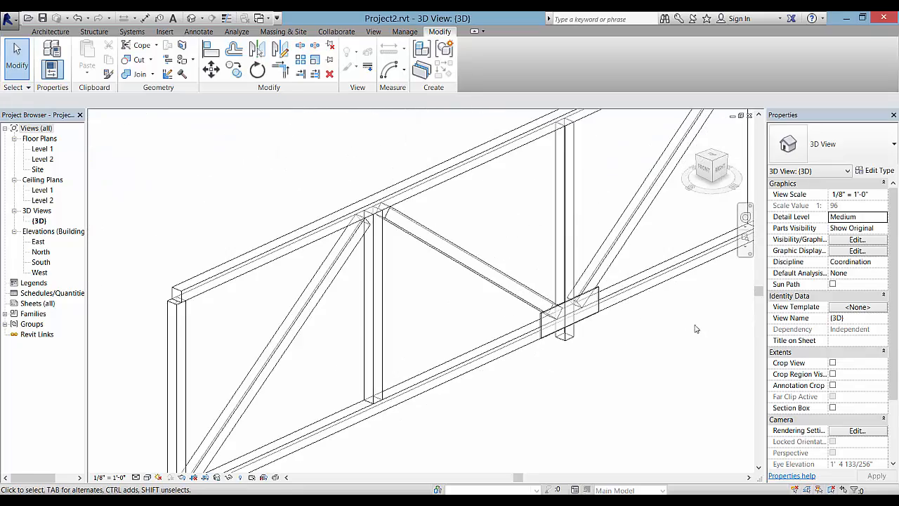
middle_drag(641, 324, 538, 343)
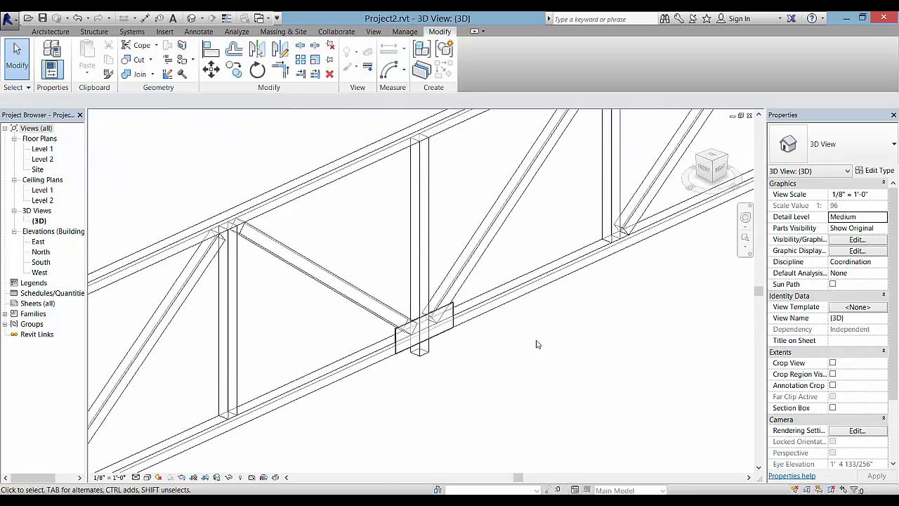
scroll(431, 344, up, 2)
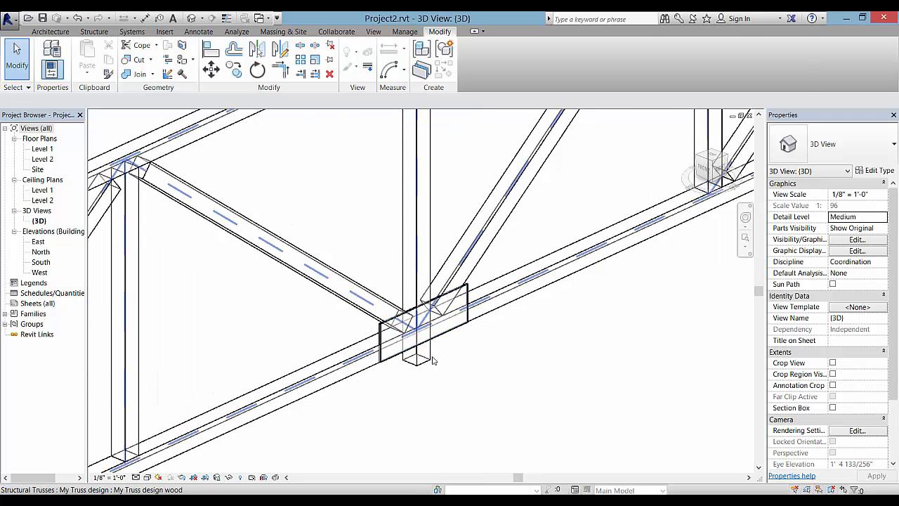
click(423, 361)
key(Tab)
click(423, 361)
scroll(479, 352, down, 1)
middle_drag(478, 351, 480, 401)
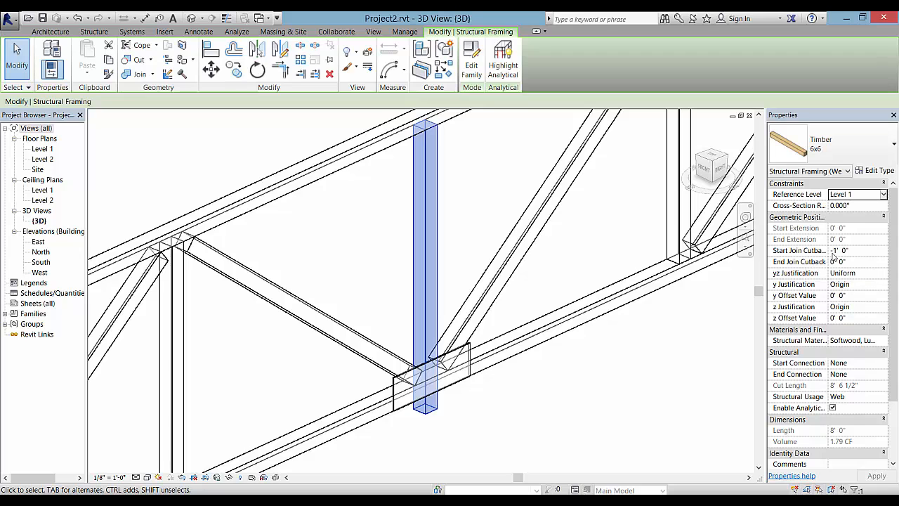
key(Escape)
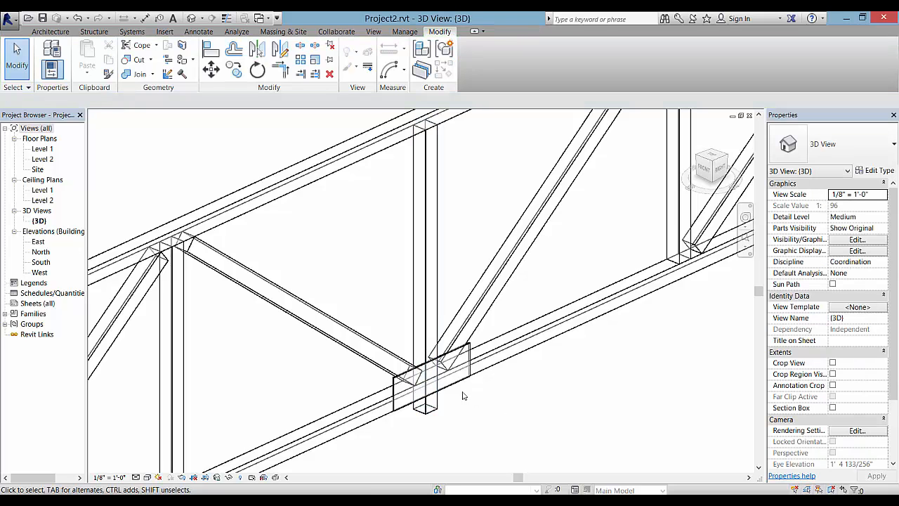
Try the Move tool with its Constrain and Disjoin options on the gusset plate at the wood truss's bottom chord
scroll(422, 388, up, 2)
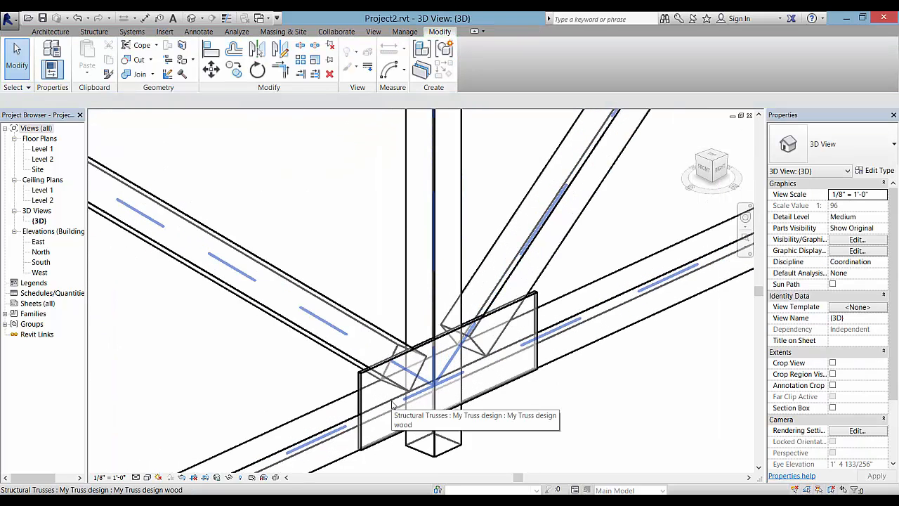
middle_drag(415, 391, 429, 320)
scroll(430, 319, up, 1)
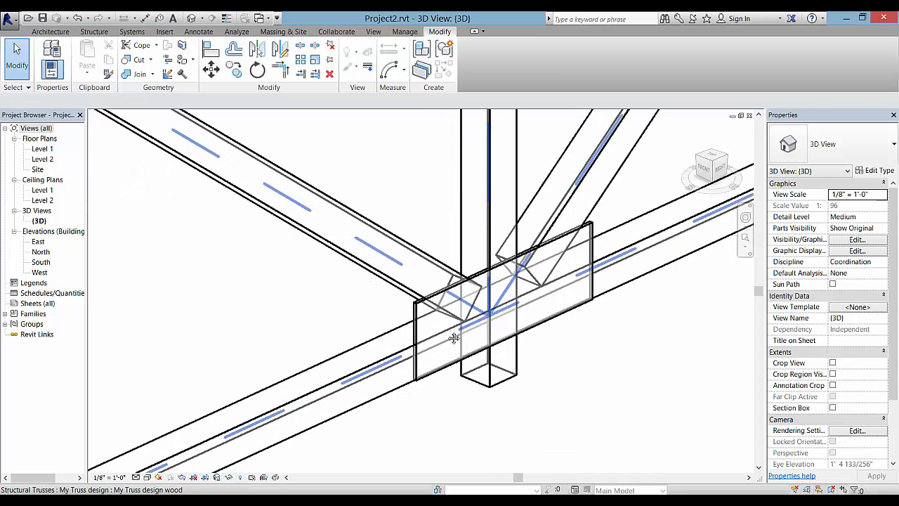
click(422, 313)
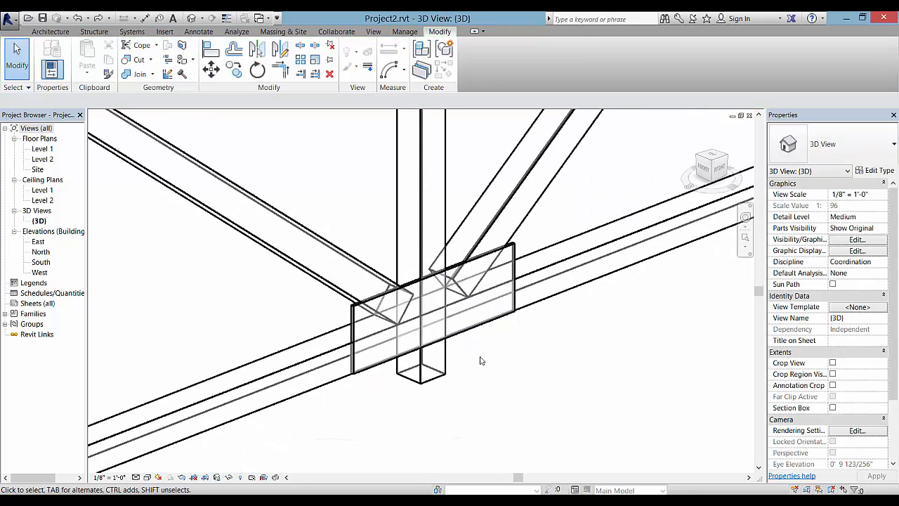
click(357, 322)
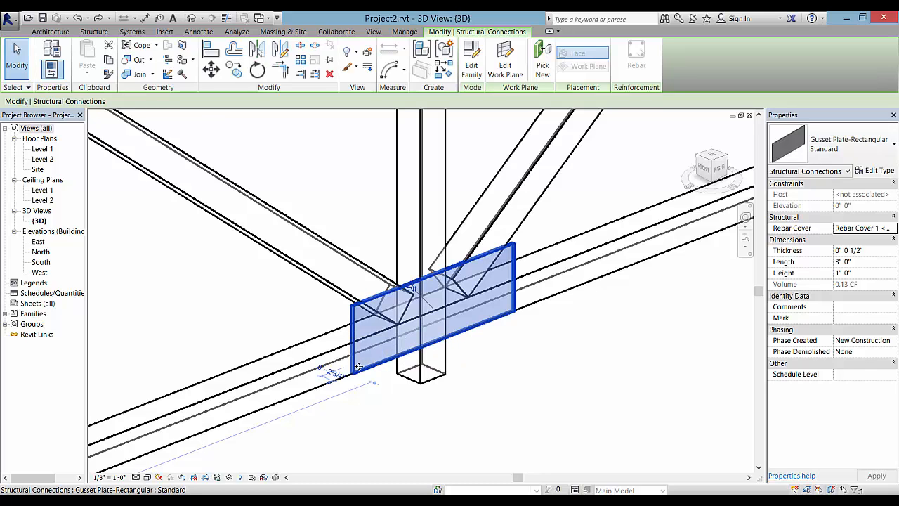
click(212, 68)
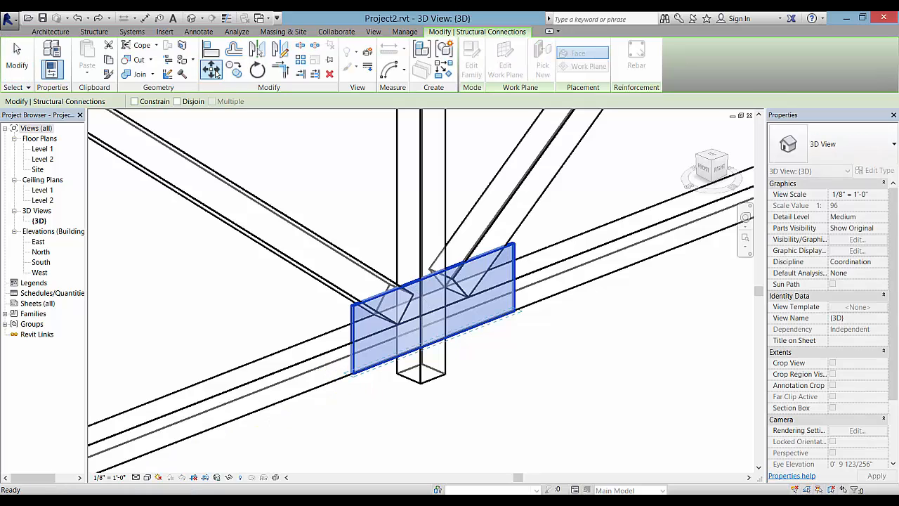
click(134, 102)
click(135, 103)
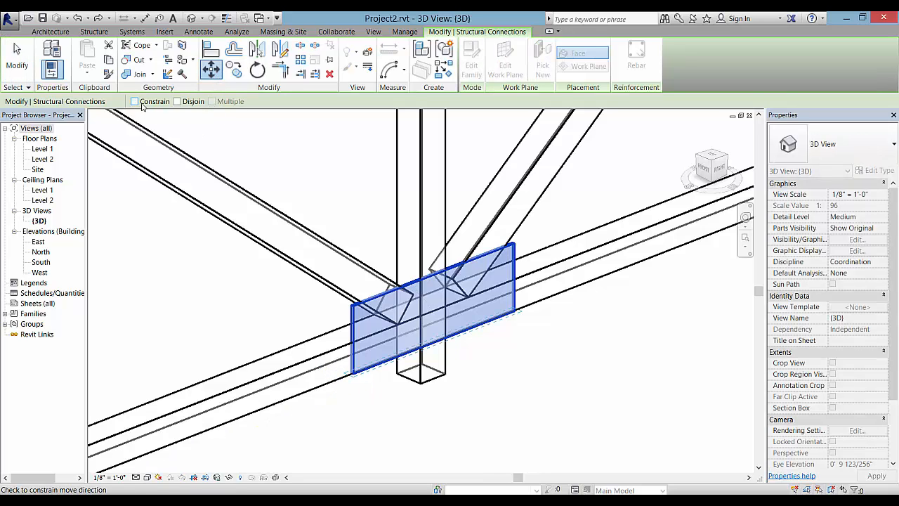
click(182, 103)
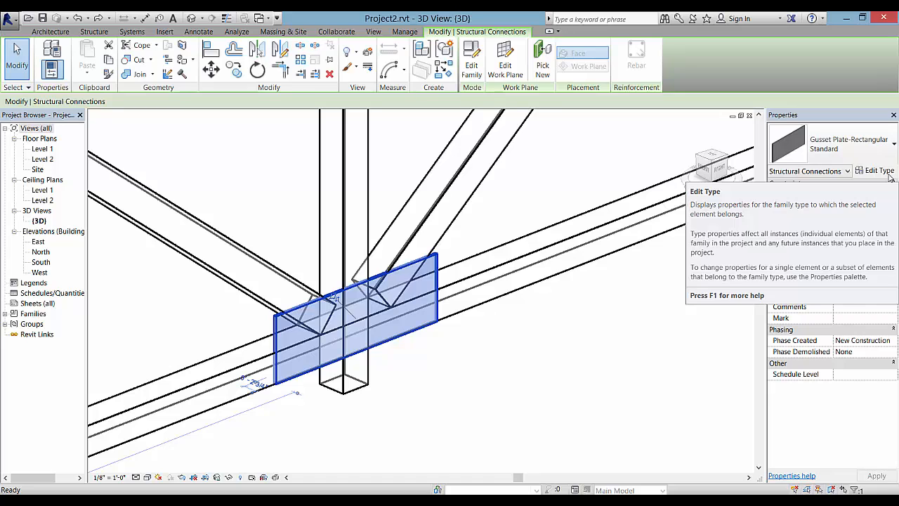
click(725, 377)
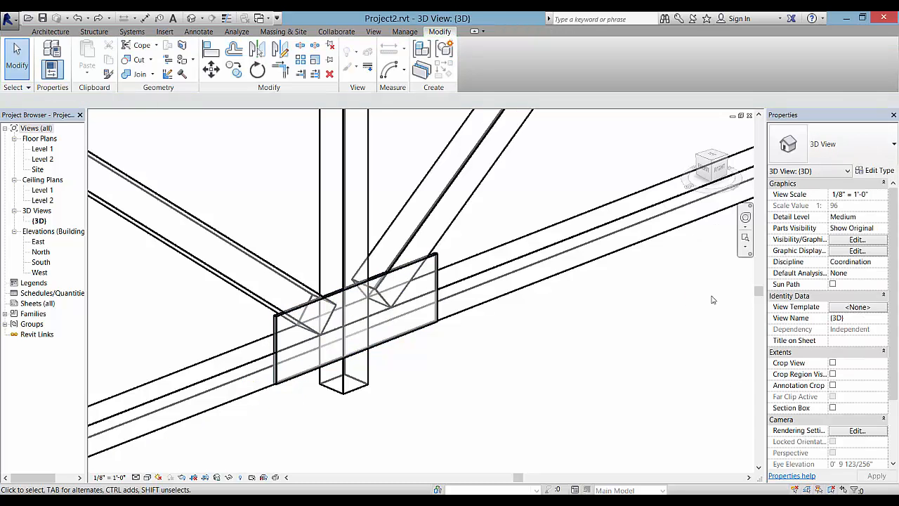
Examine the chord and web parameters in the type properties of the Howe Gabled Truss-12 Panel, type My Standard Truss
click(438, 266)
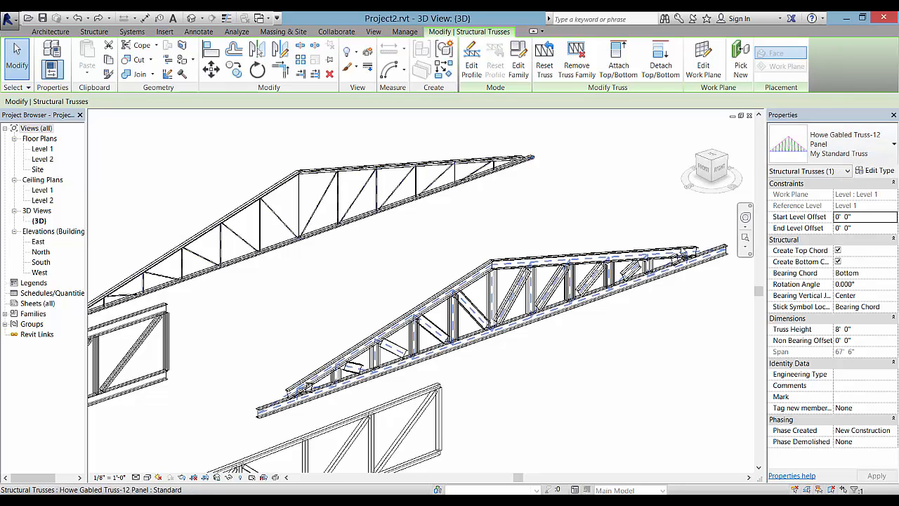
click(547, 206)
click(419, 198)
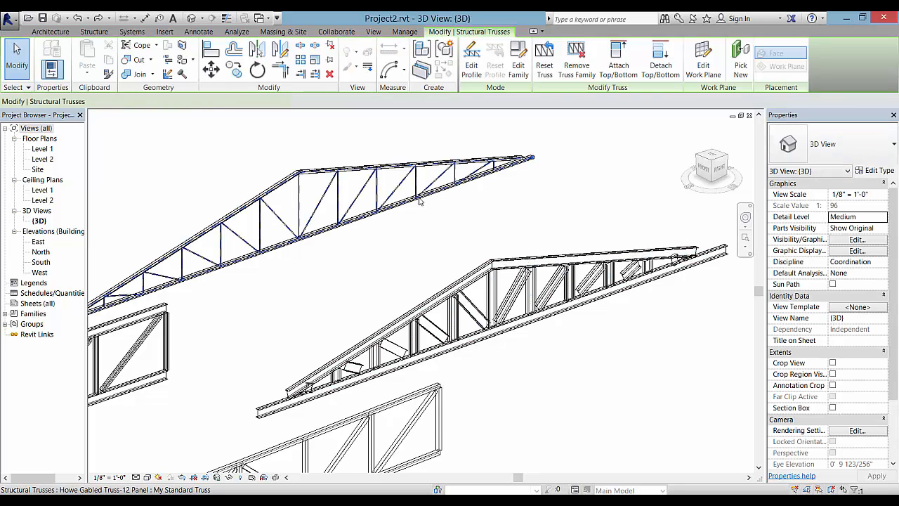
click(878, 171)
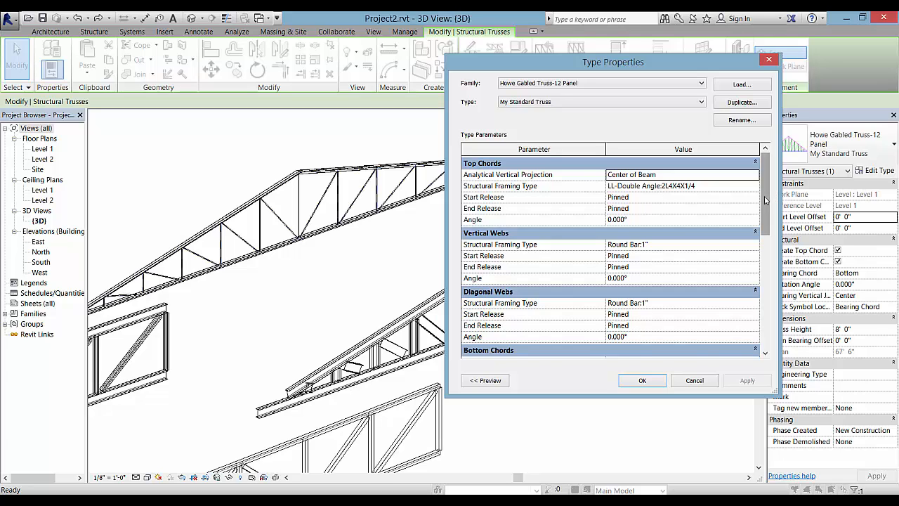
drag(768, 198, 763, 223)
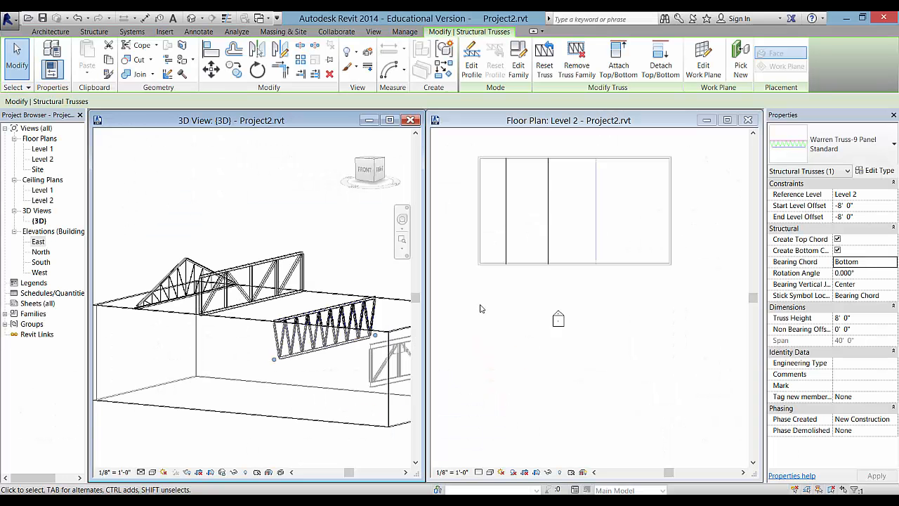
Select the Warren Truss-9 Panel in the 3D view and examine its position relative to the walls and neighbouring trusses
click(481, 308)
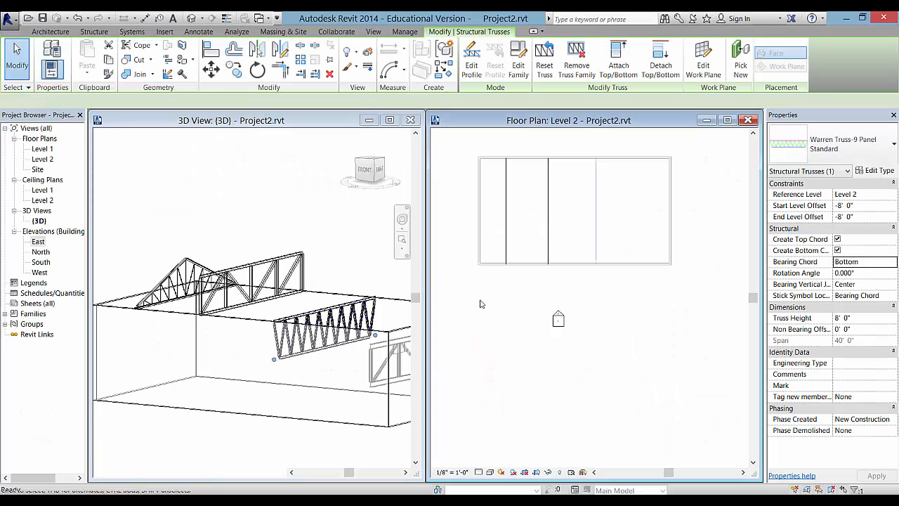
click(311, 211)
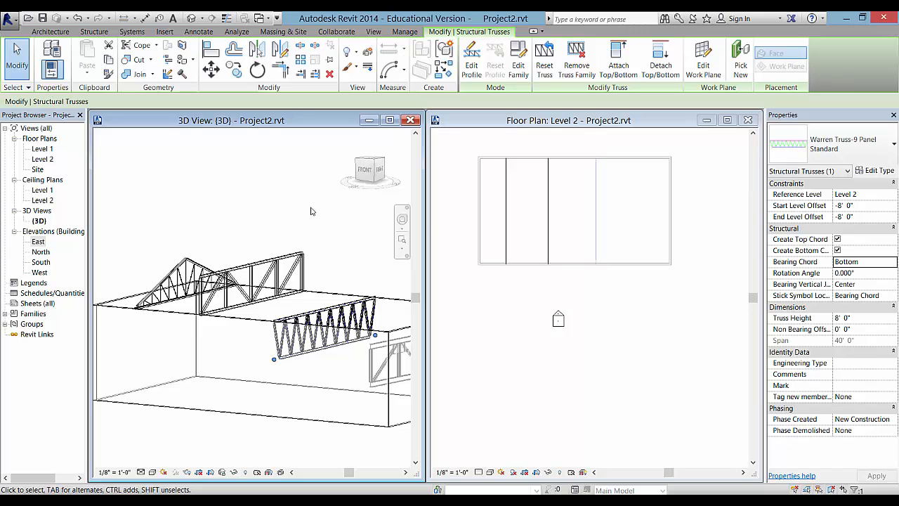
click(127, 269)
scroll(130, 271, up, 3)
middle_drag(211, 332, 236, 265)
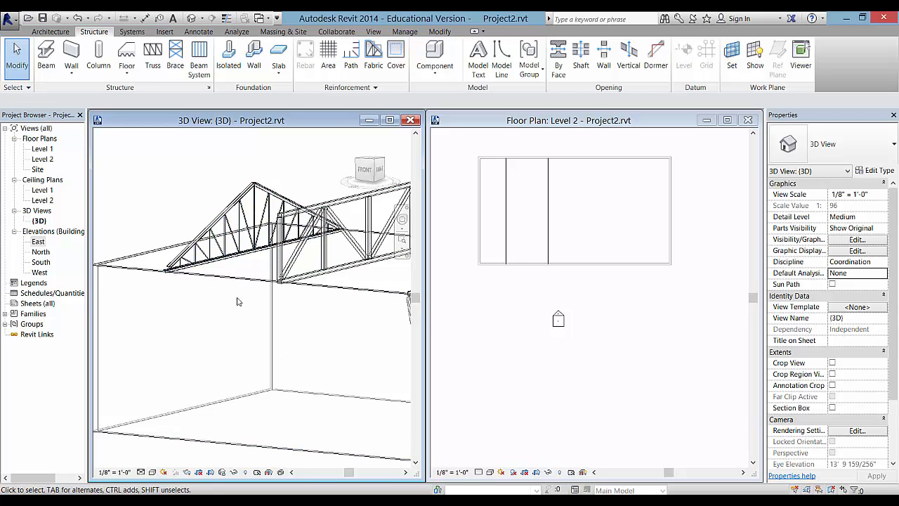
middle_drag(351, 328, 164, 330)
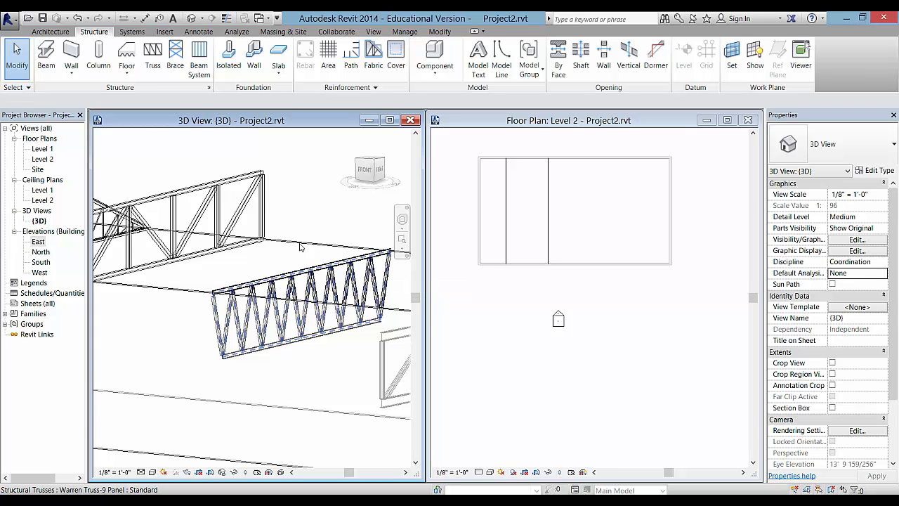
click(299, 279)
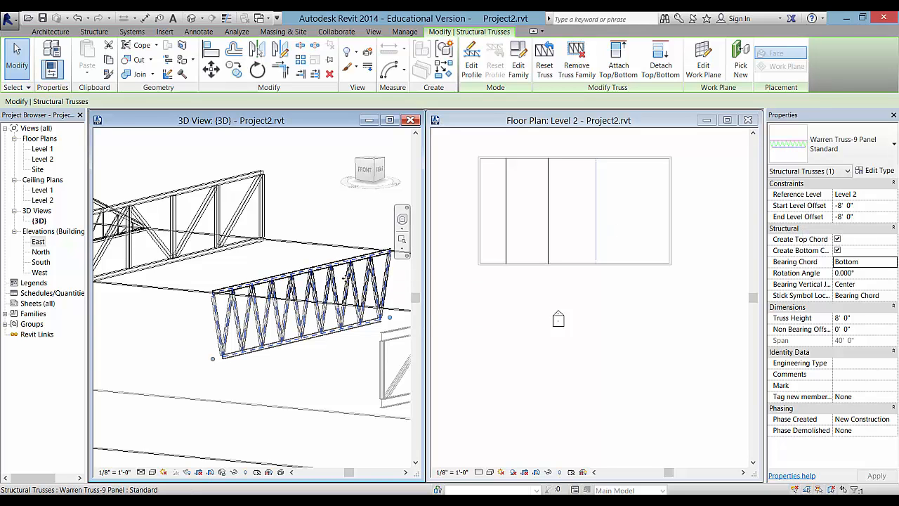
shift+middle_drag(284, 291, 230, 265)
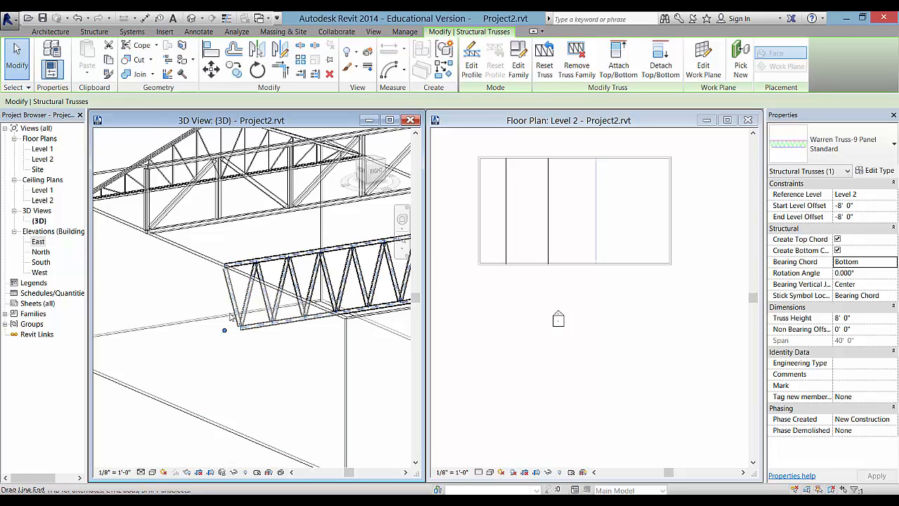
Examine the Warren Truss-9 Panel against the supporting Generic - 8" wall in the 3D view, including its level offsets and bearing chord
click(208, 261)
click(208, 261)
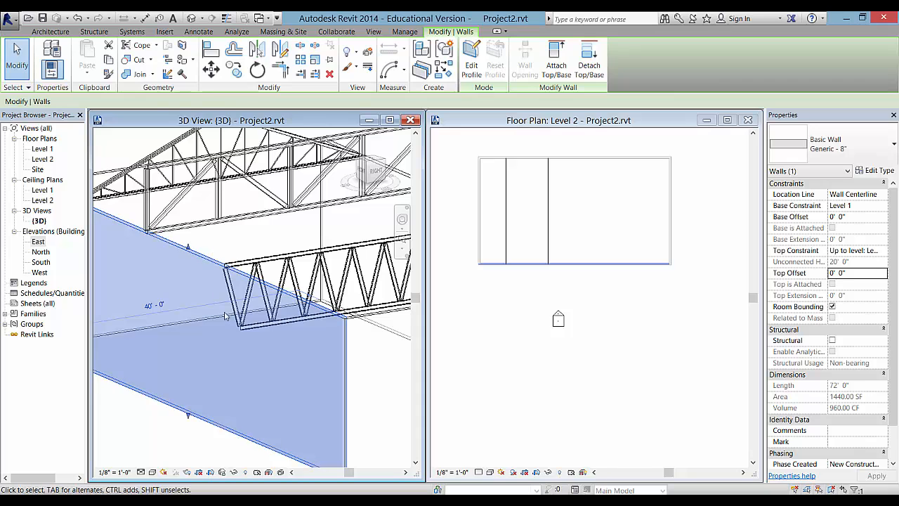
key(Escape)
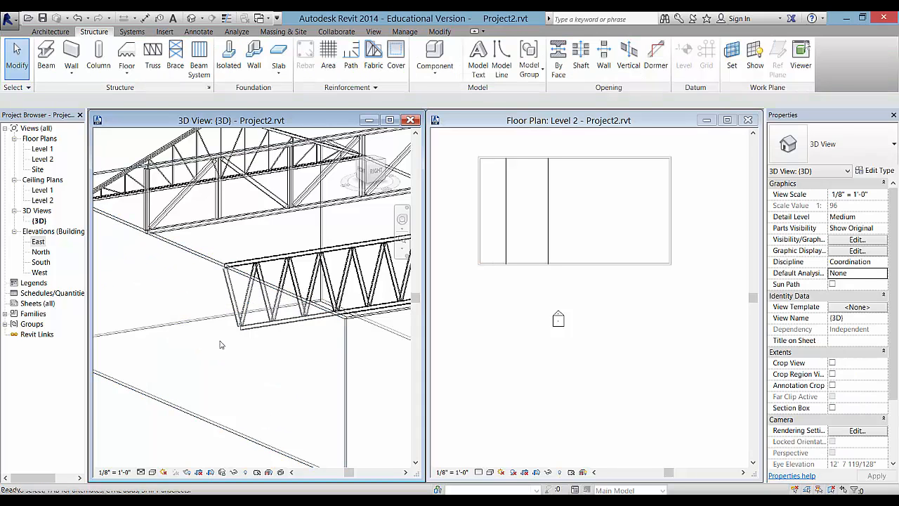
scroll(222, 337, down, 4)
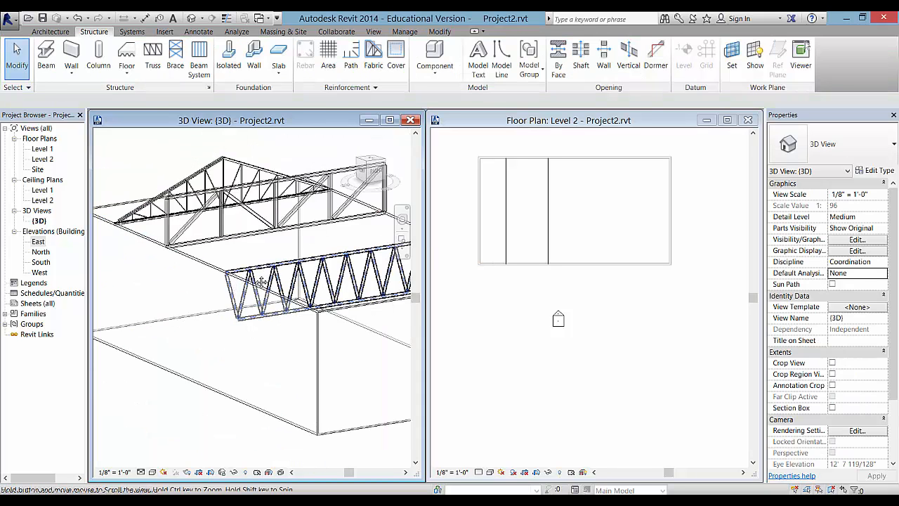
click(302, 307)
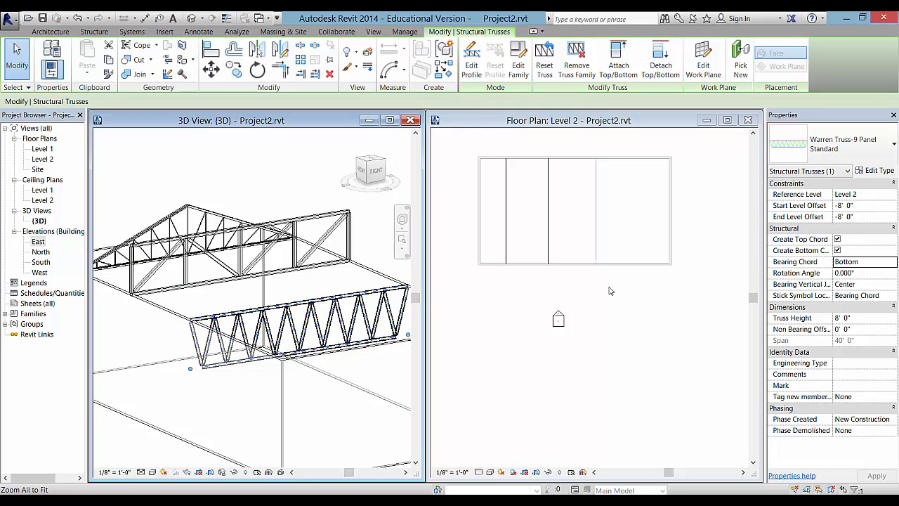
click(294, 177)
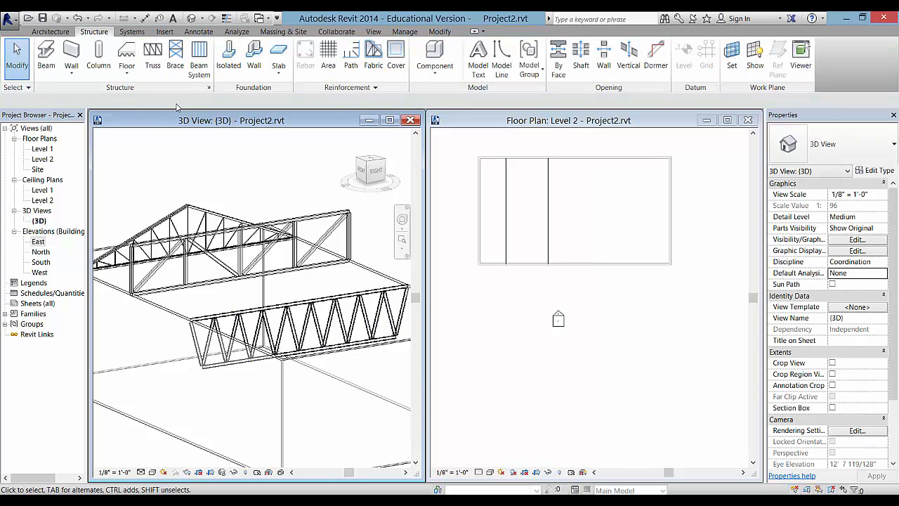
Check the placement plane offered by the Truss tool and leave the tool without placing a truss
click(153, 58)
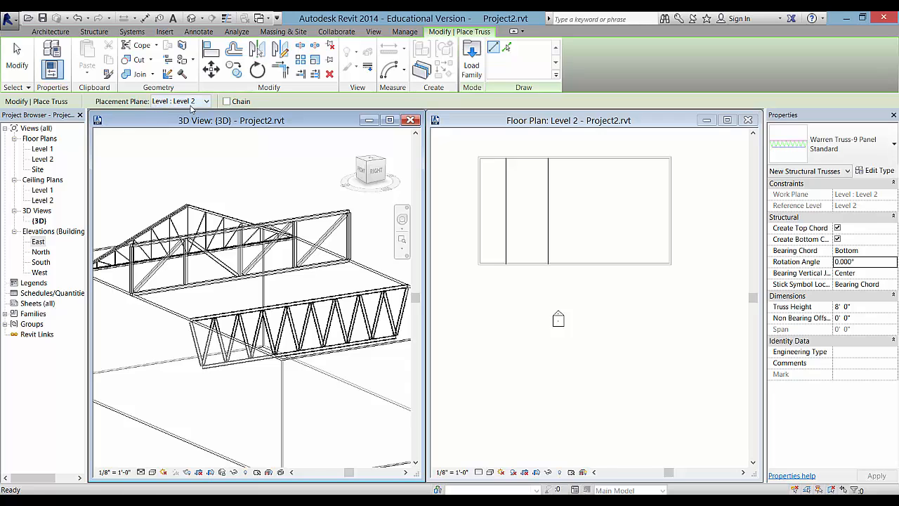
key(Escape)
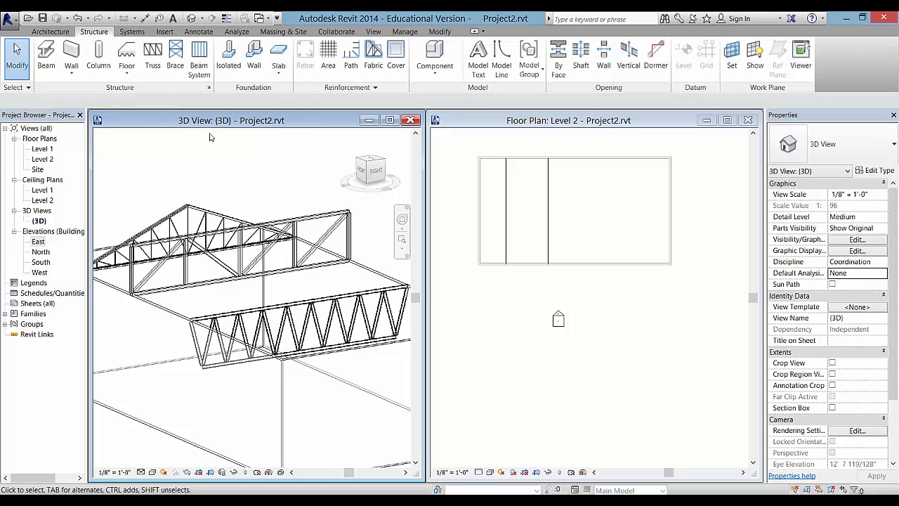
click(156, 68)
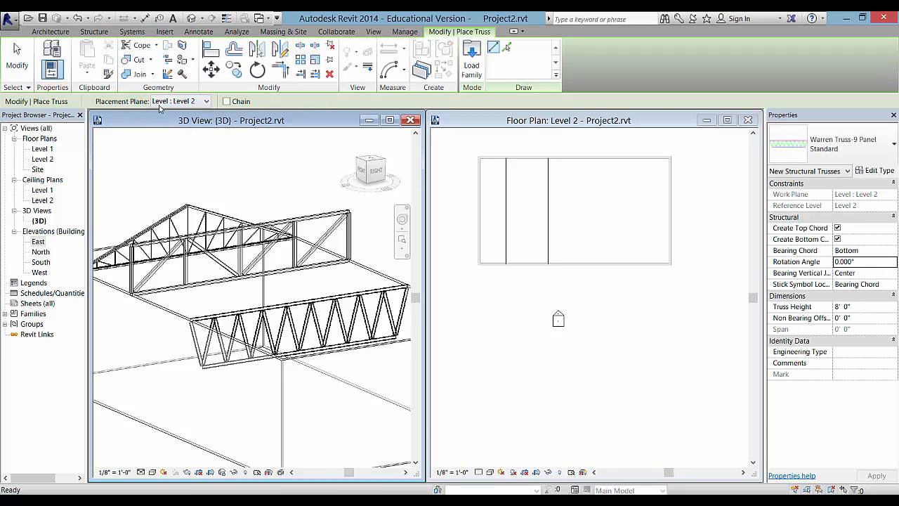
key(Escape)
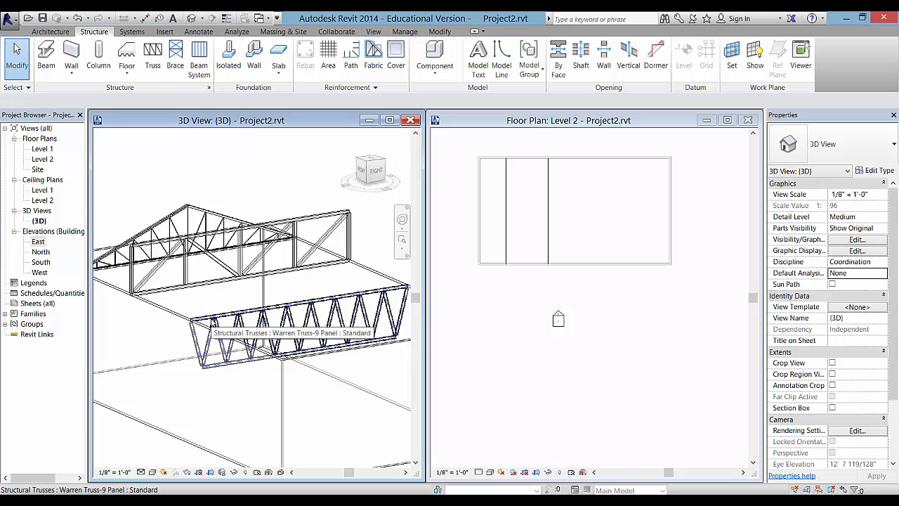
Review the Underlay choices of the Level 2 floor plan
click(530, 260)
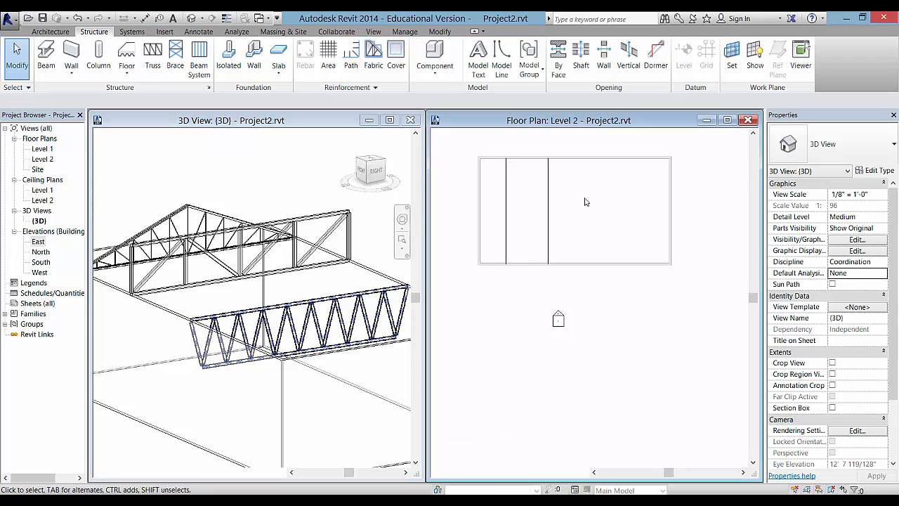
scroll(587, 203, up, 2)
middle_drag(587, 204, 597, 271)
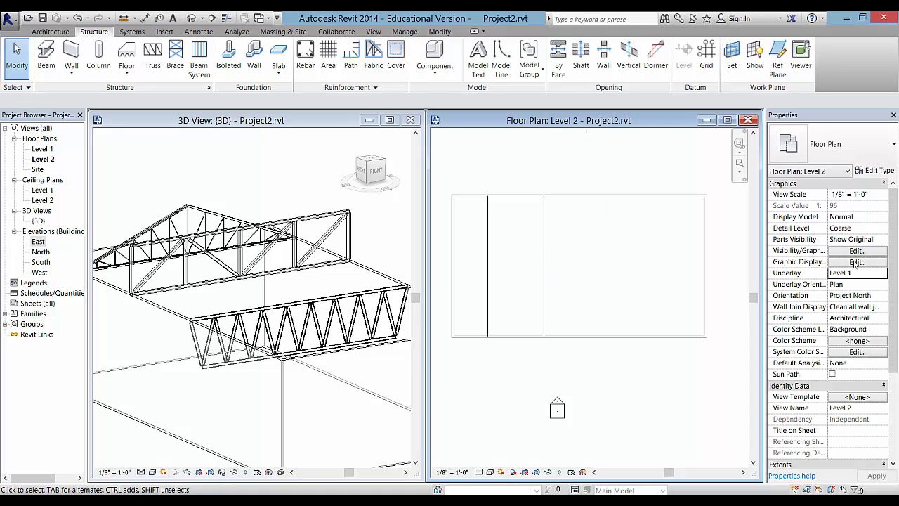
click(883, 273)
click(883, 274)
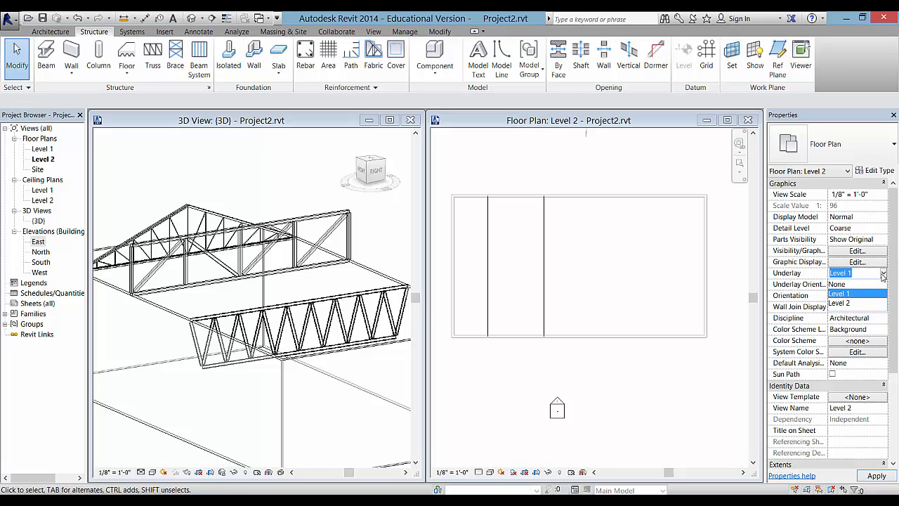
click(894, 317)
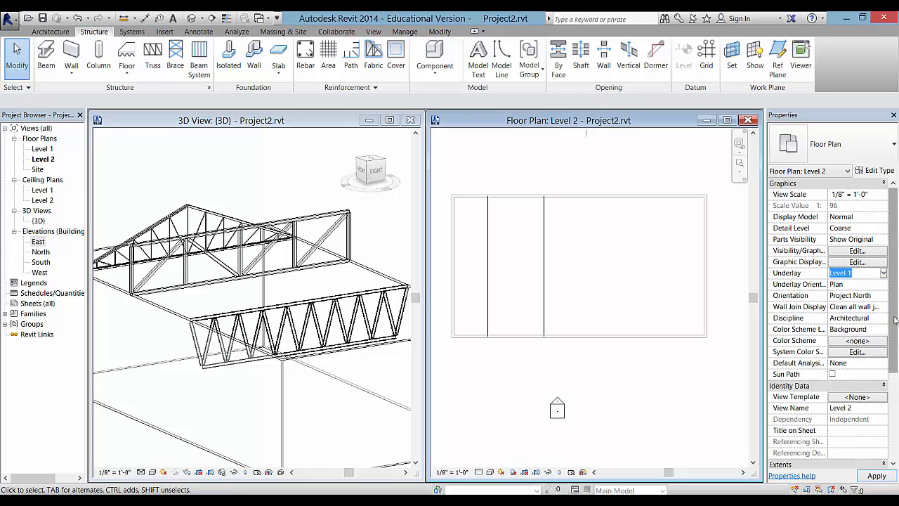
Set the Bottom and View Depth offsets in the Level 2 floor plan's View Range to -8' 0"
scroll(894, 341, down, 2)
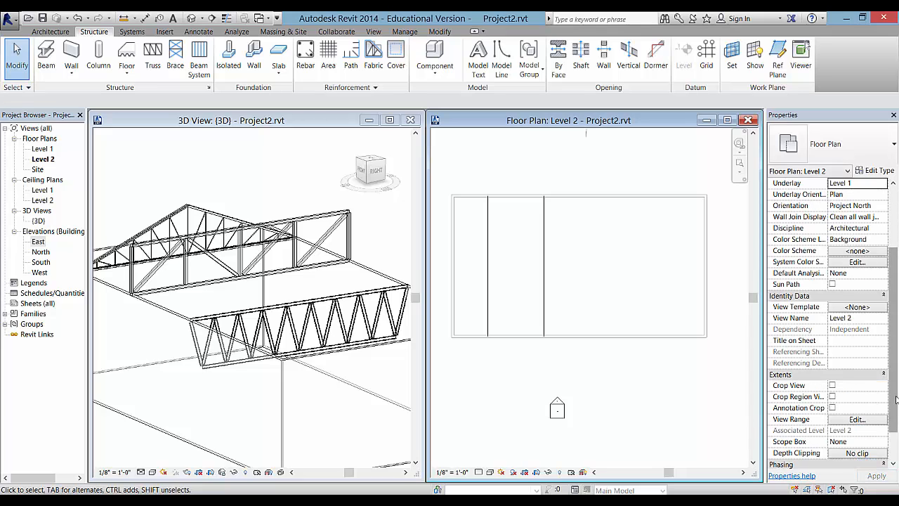
scroll(895, 401, down, 1)
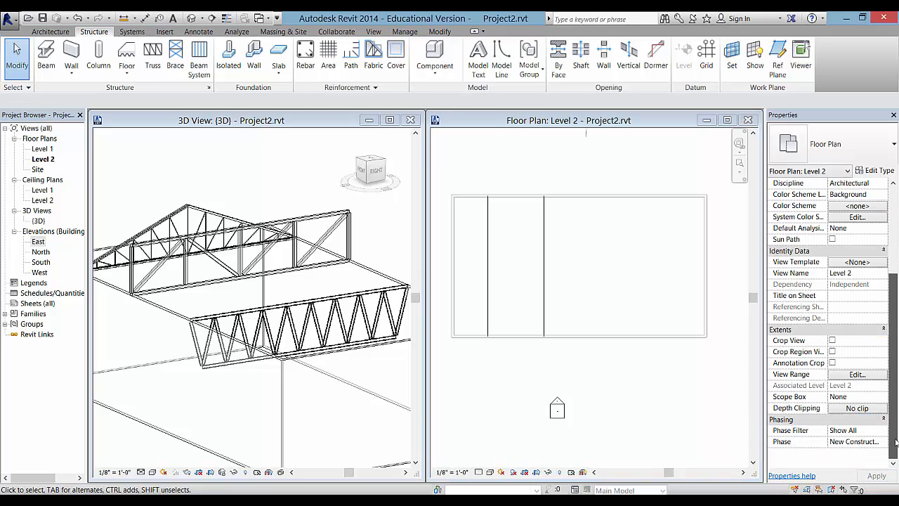
click(857, 374)
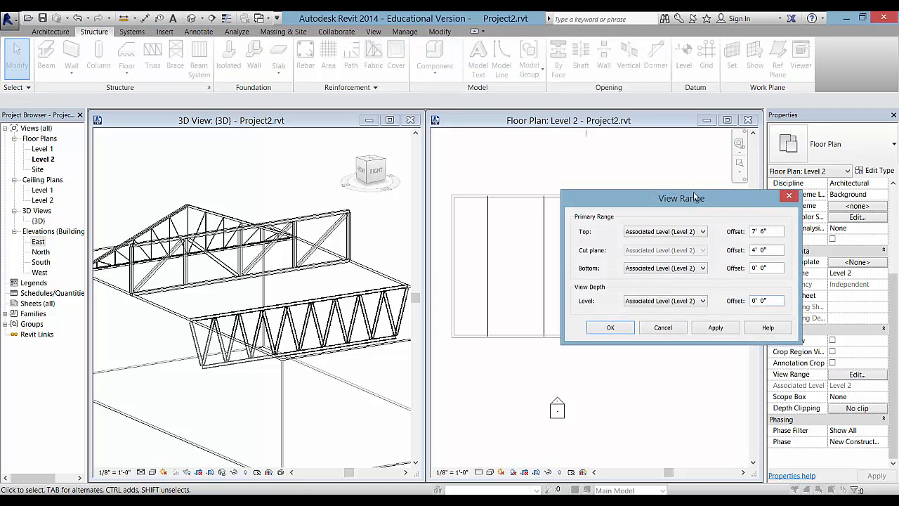
drag(696, 198, 749, 233)
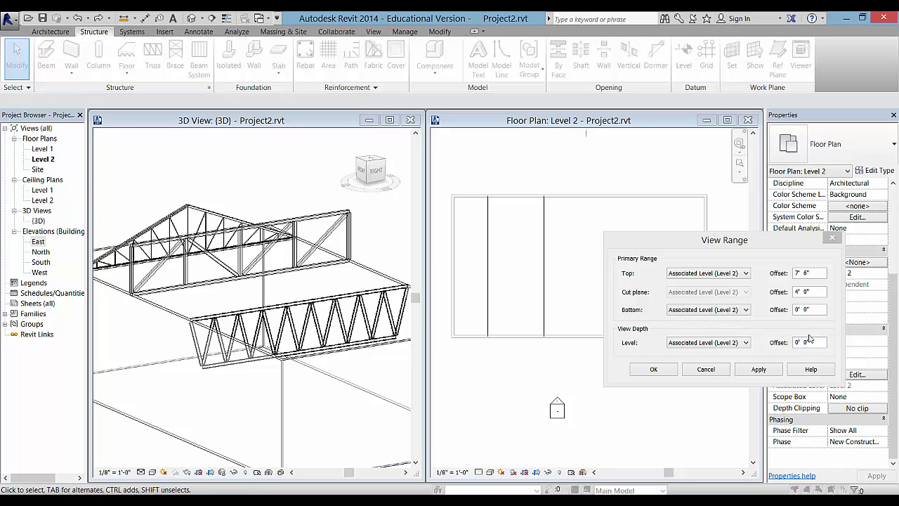
double_click(797, 310)
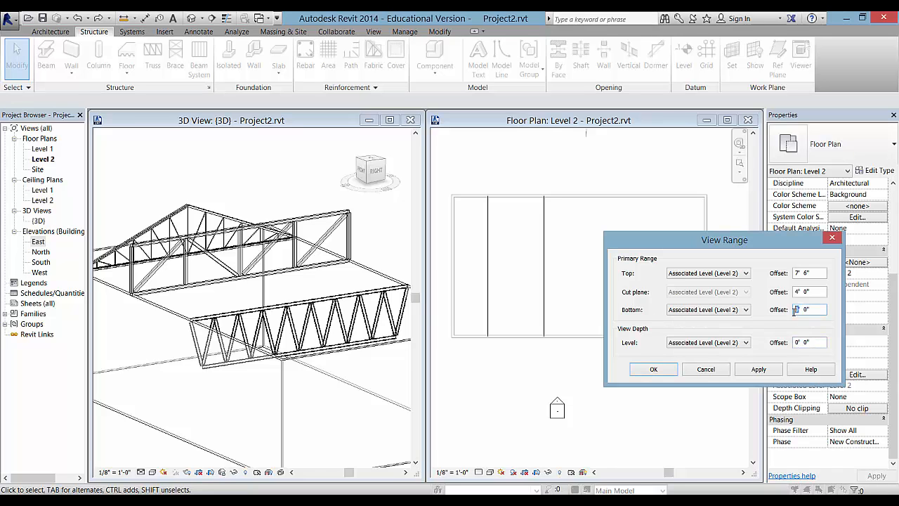
text(-8)
double_click(797, 342)
text(-8)
click(757, 370)
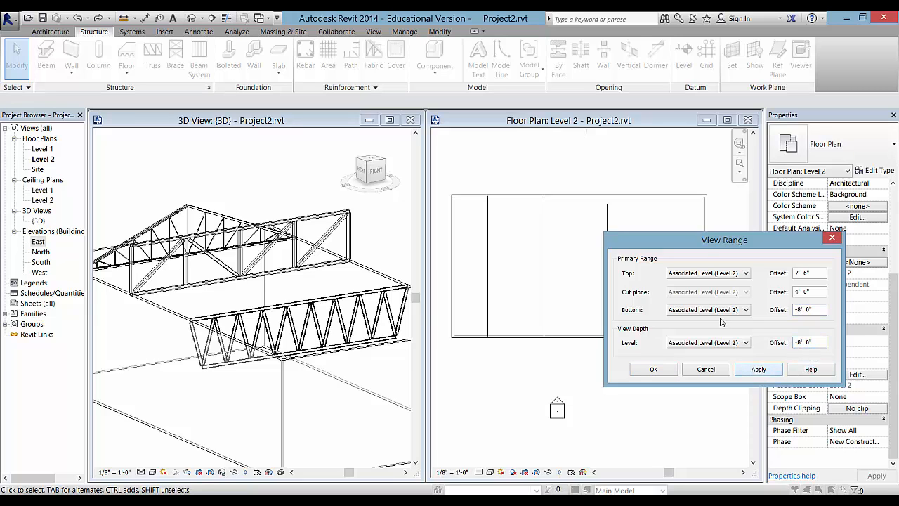
drag(709, 240, 769, 292)
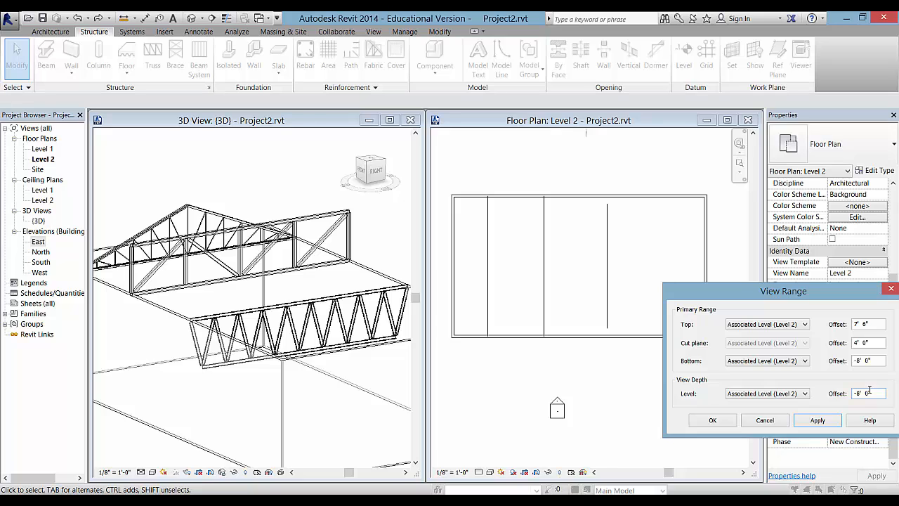
drag(827, 296, 647, 307)
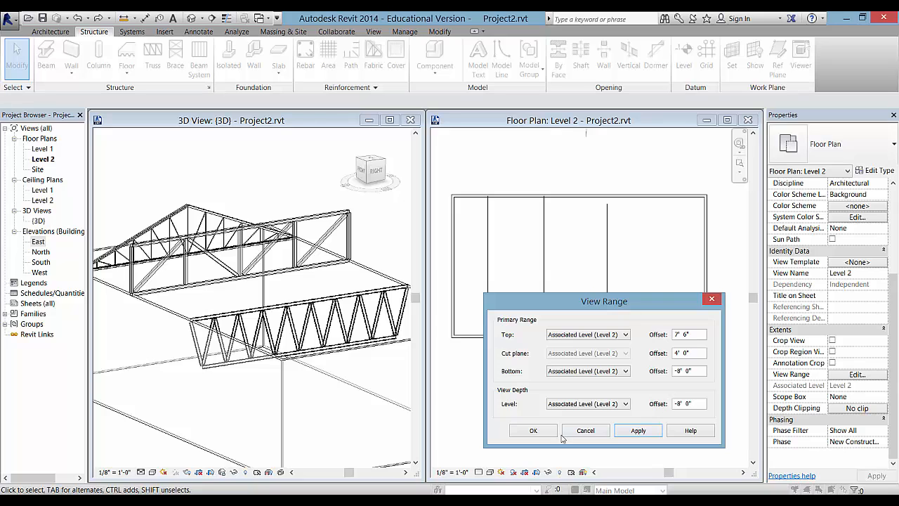
click(540, 431)
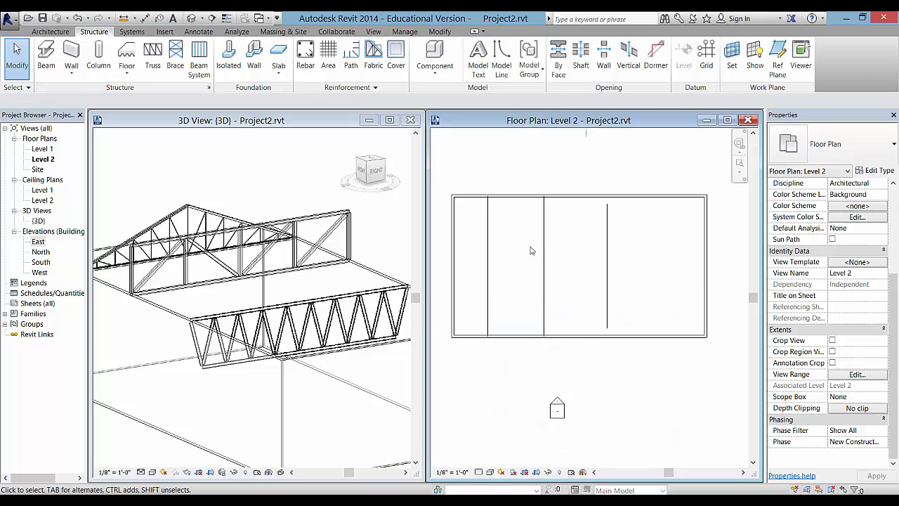
Inspect the 3D view's style and transparency in Graphic Display Options and close the dialog without changes
click(241, 182)
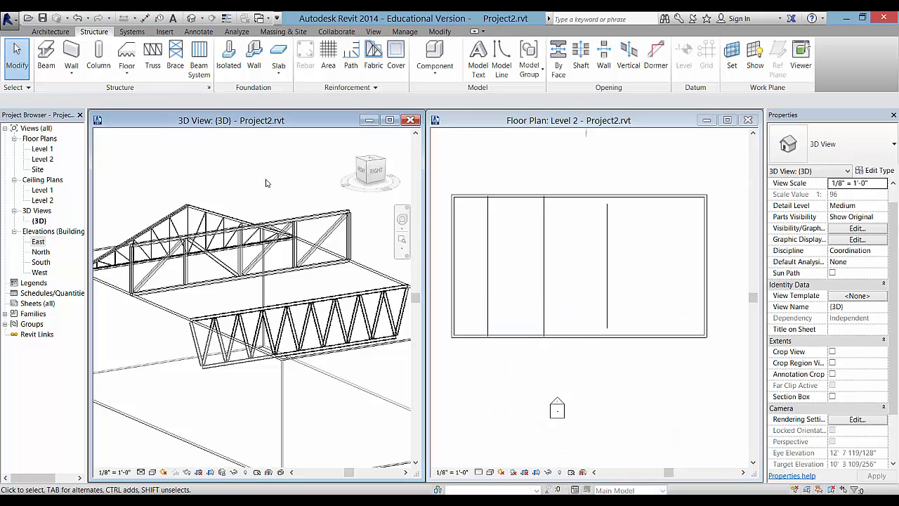
click(539, 172)
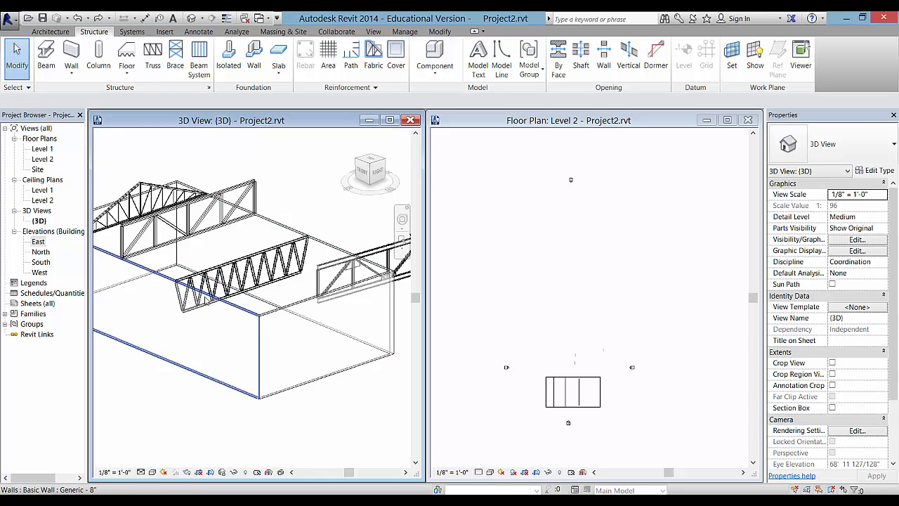
click(153, 472)
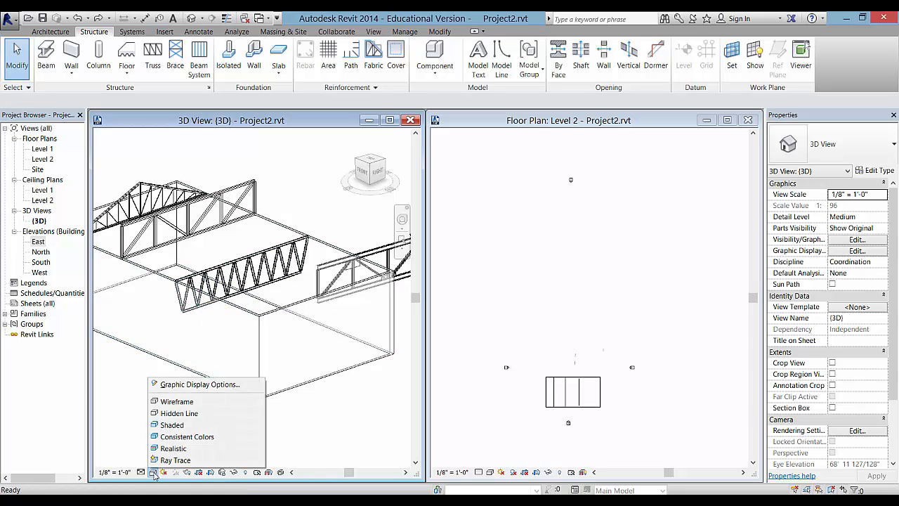
click(203, 387)
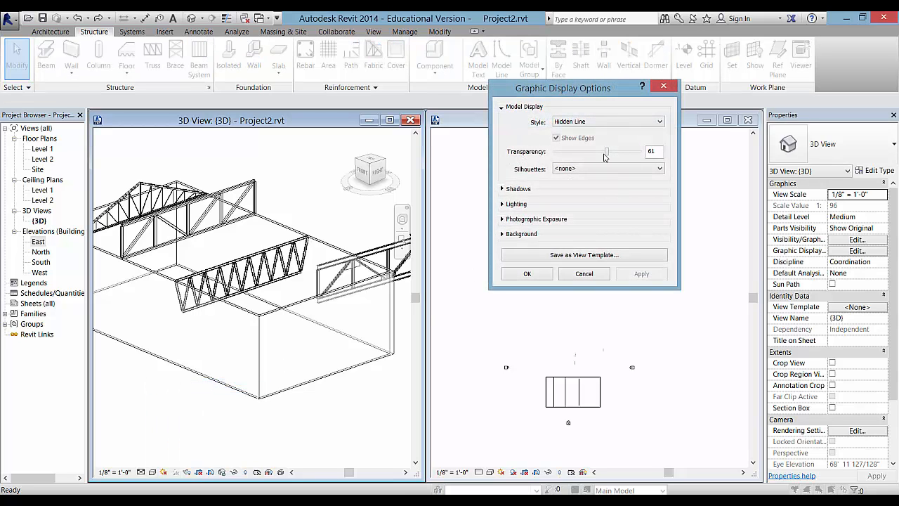
click(600, 275)
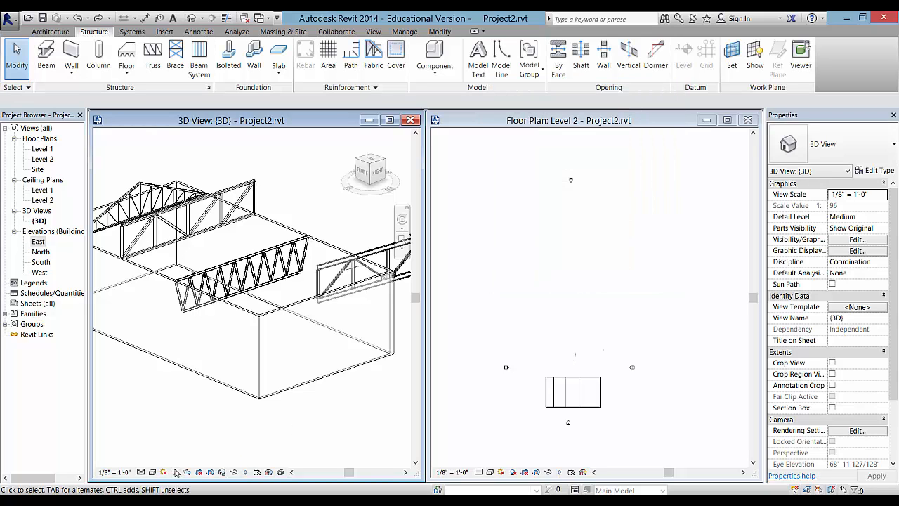
Draw three parallel vertical grid lines of equal length above the building in the Level 2 floor plan
click(527, 272)
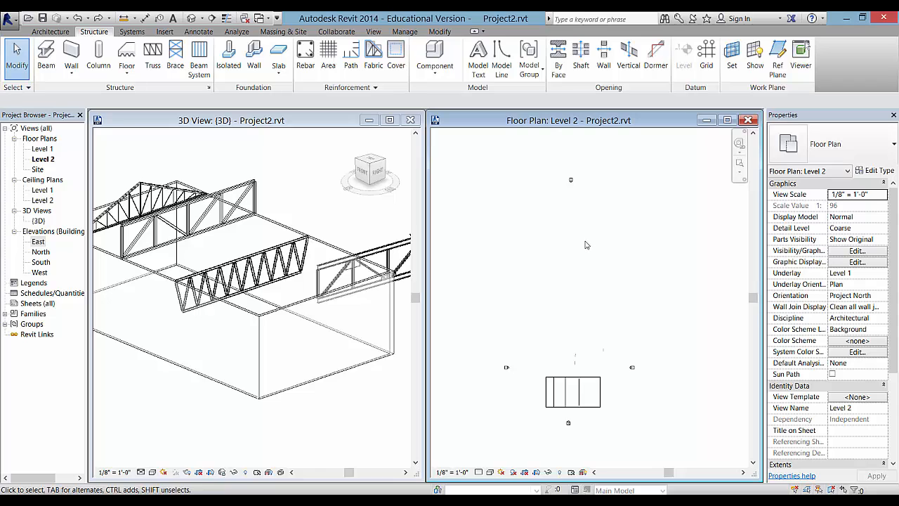
scroll(585, 244, up, 1)
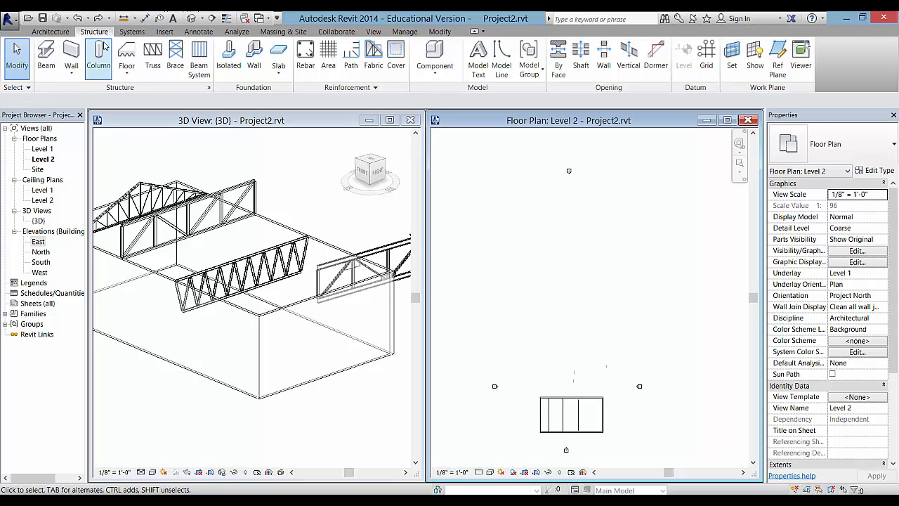
click(51, 32)
click(91, 32)
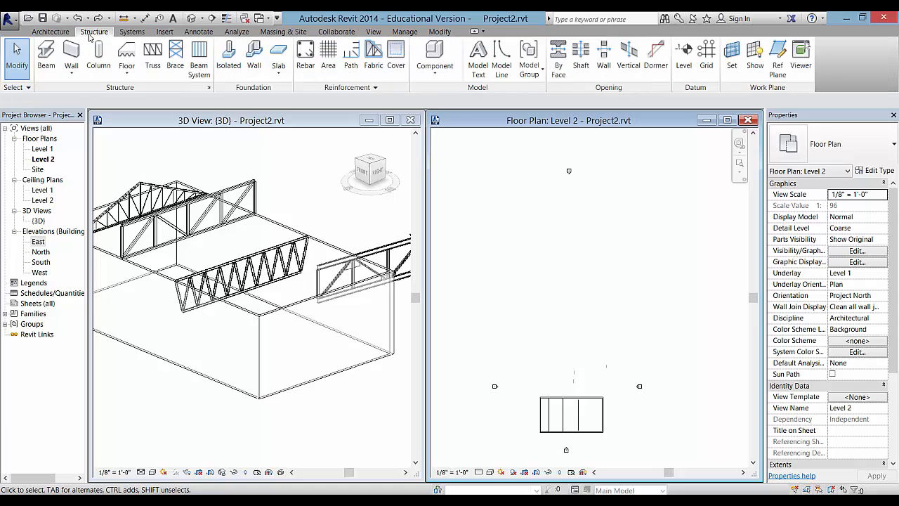
click(705, 55)
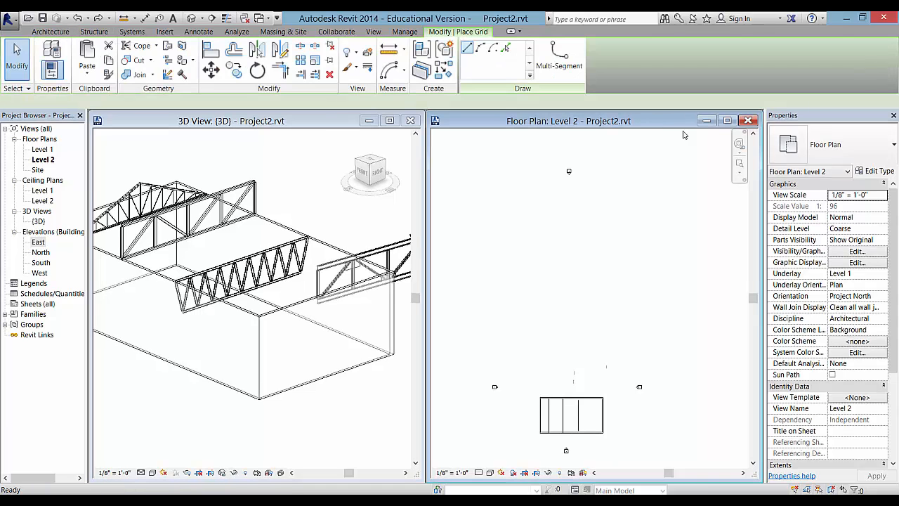
click(529, 287)
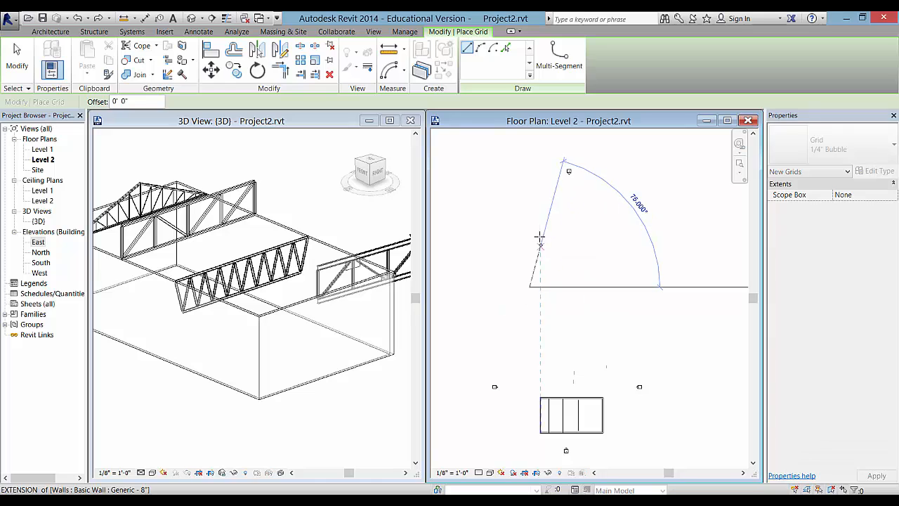
click(530, 199)
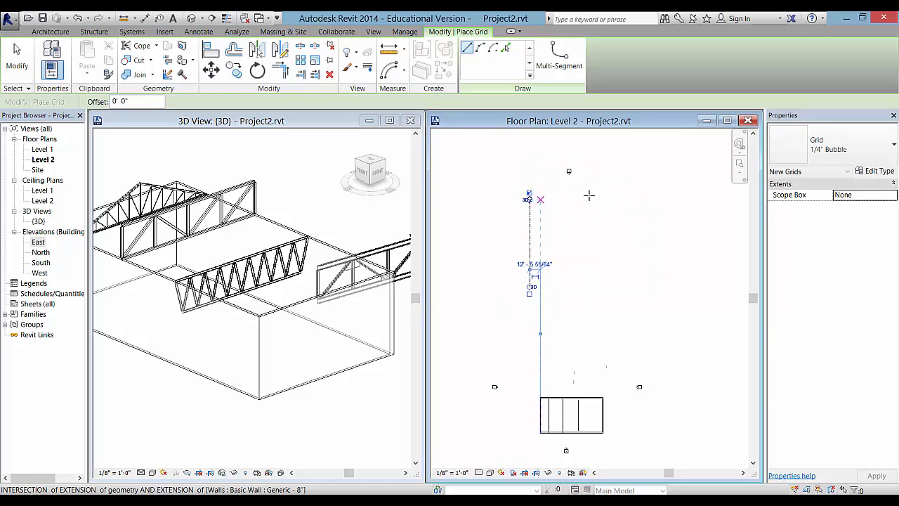
click(578, 286)
click(578, 200)
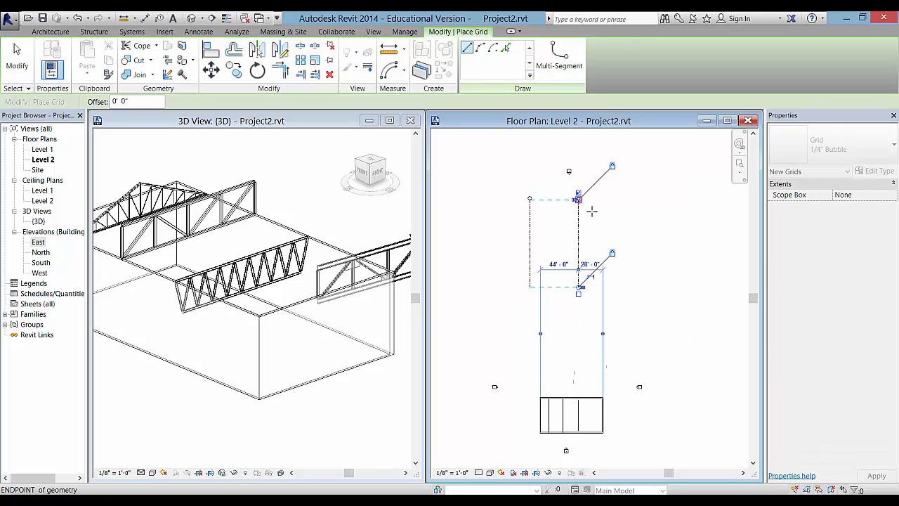
click(634, 288)
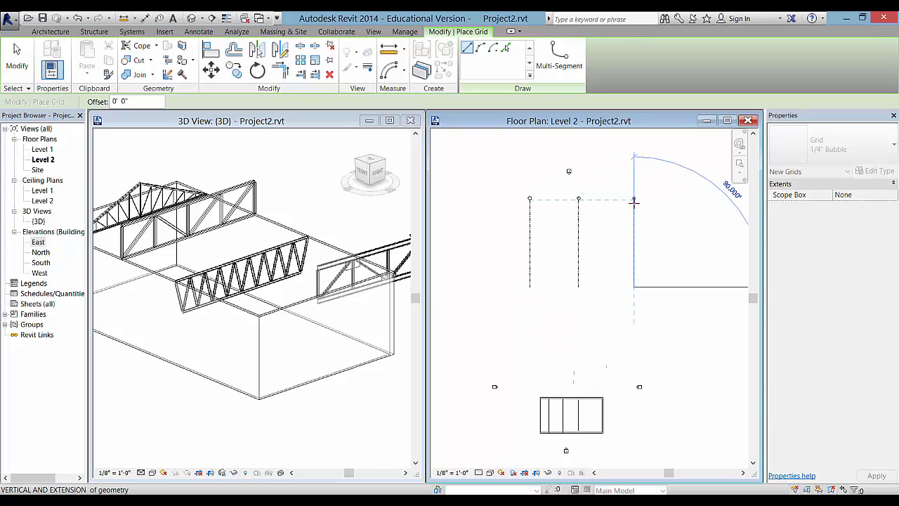
click(634, 199)
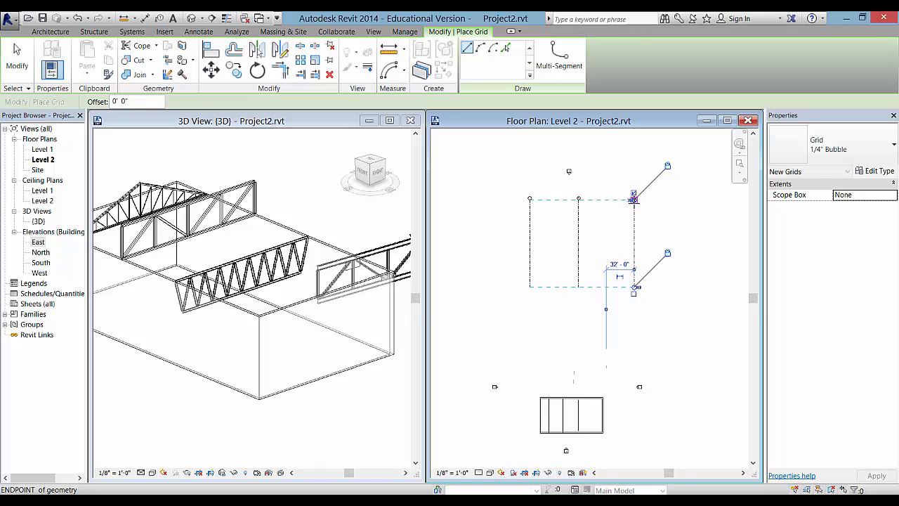
Draw two horizontal grid lines across the vertical ones, the upper about 216' from the building's upper wall, and leave the Grid tool
click(518, 210)
click(652, 210)
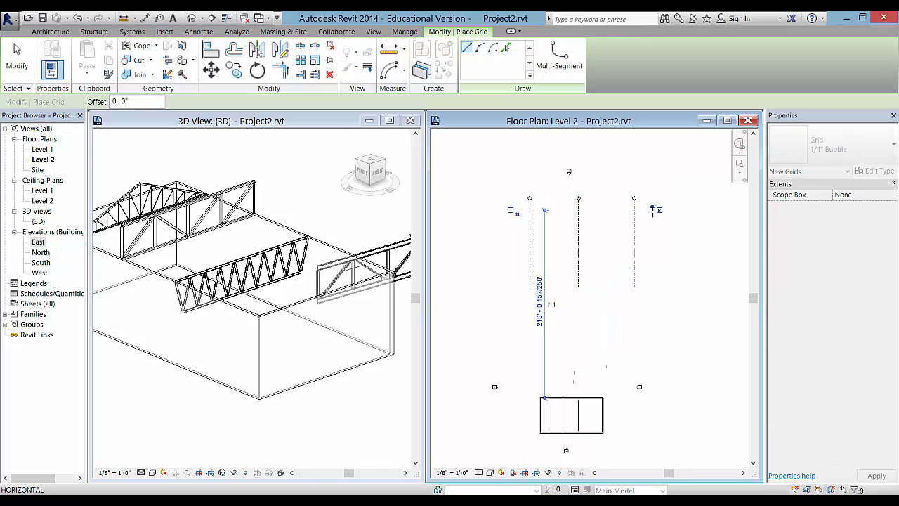
click(517, 280)
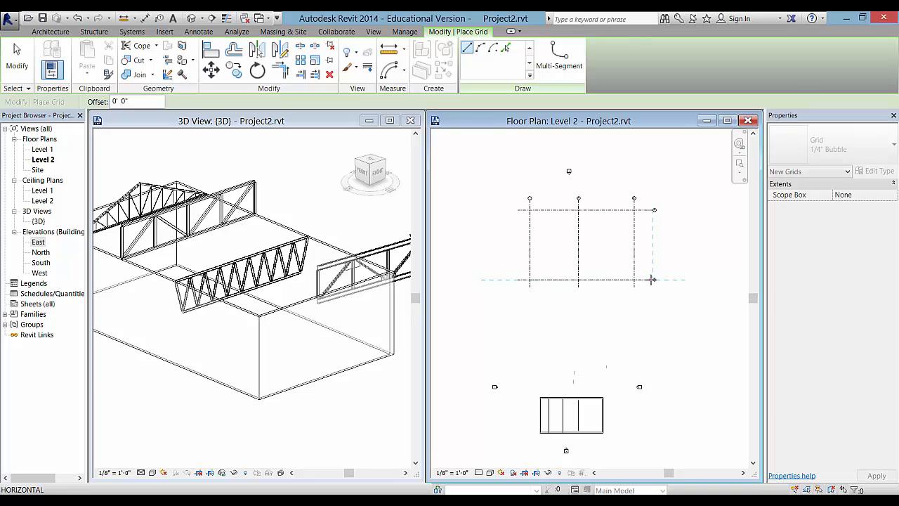
click(651, 279)
right_click(666, 184)
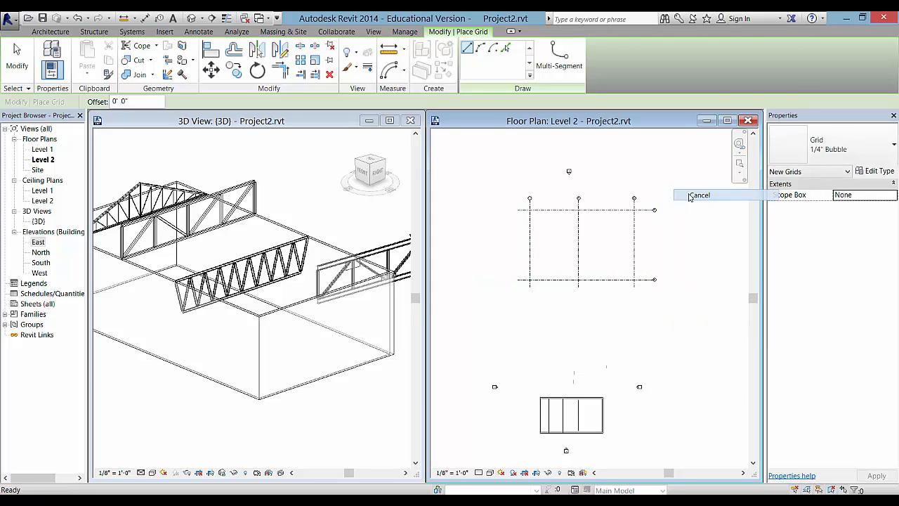
click(693, 194)
Place an aligned dimension string across the three vertical grid lines and make their spacing equal
scroll(622, 214, up, 2)
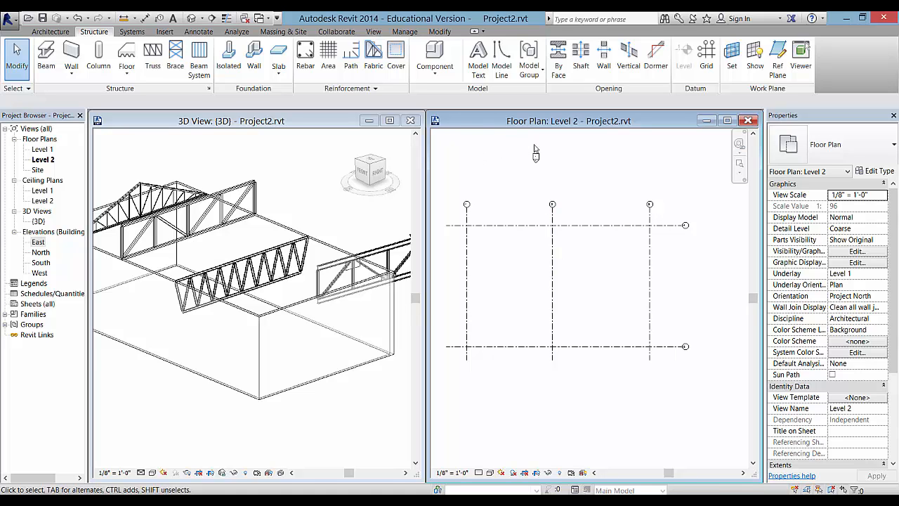
click(199, 31)
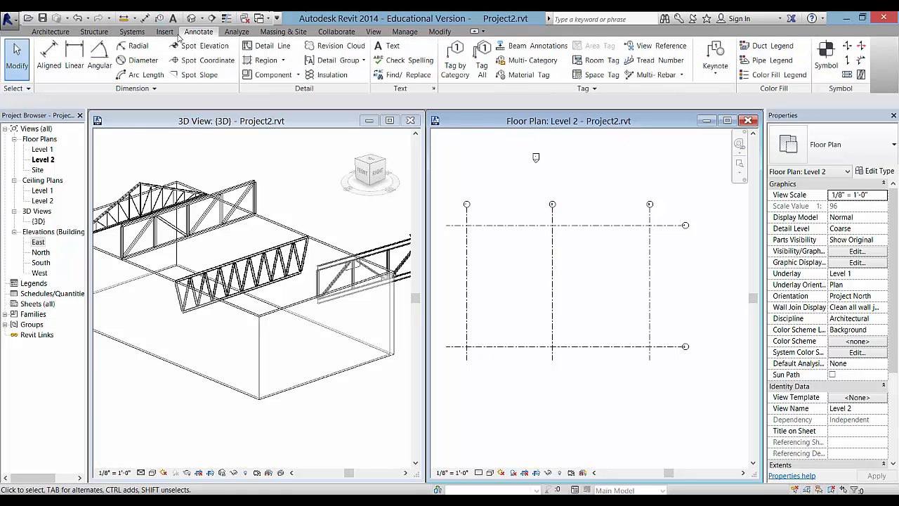
click(56, 61)
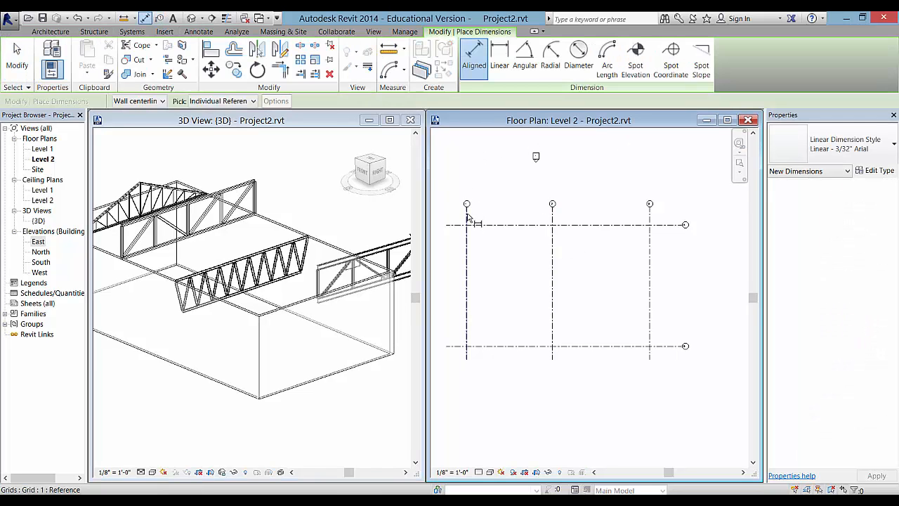
click(553, 219)
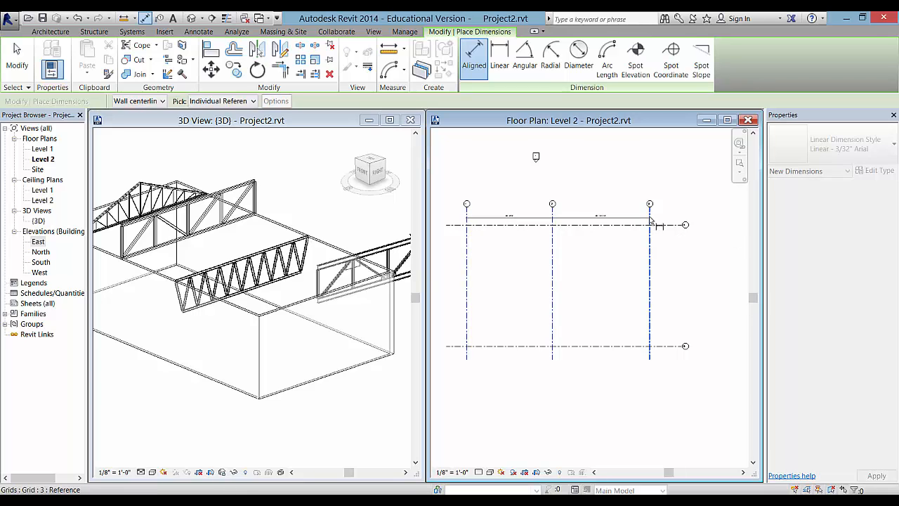
click(645, 221)
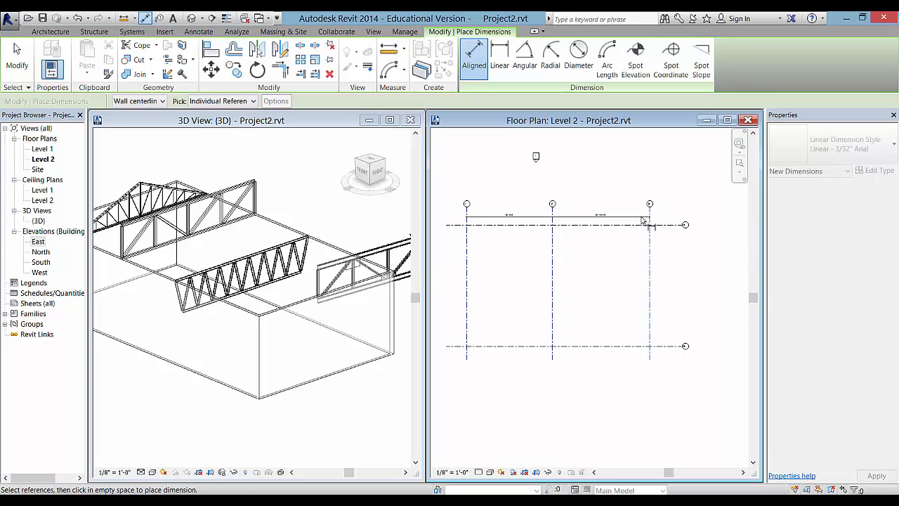
click(641, 220)
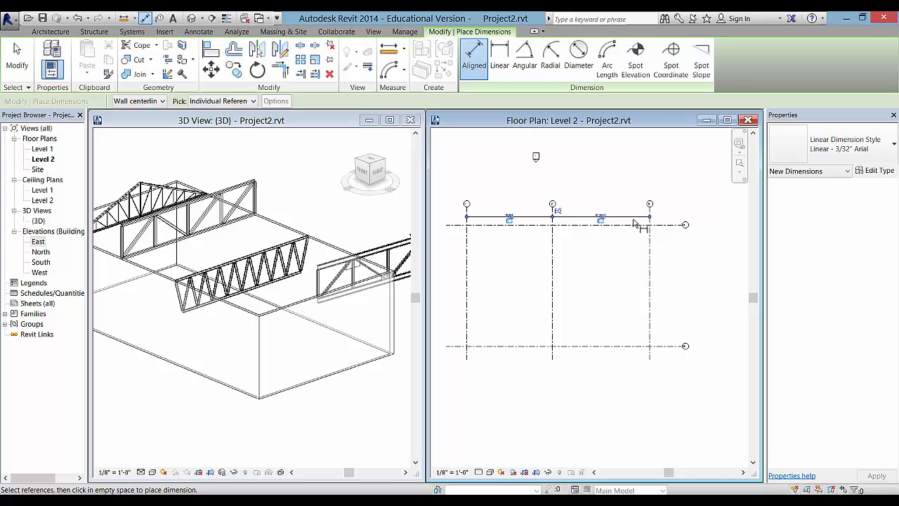
click(557, 211)
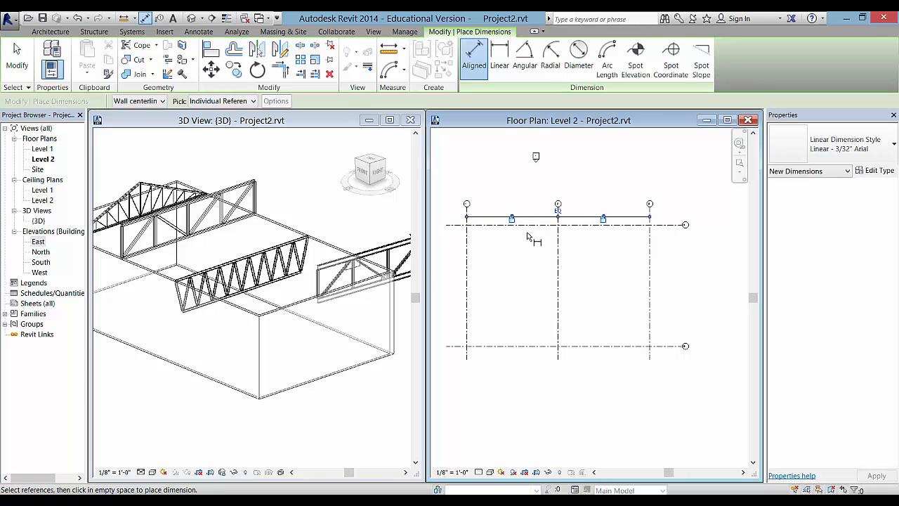
Dimension the distance between the two horizontal grid lines with an aligned dimension and leave the tool
click(671, 226)
click(672, 346)
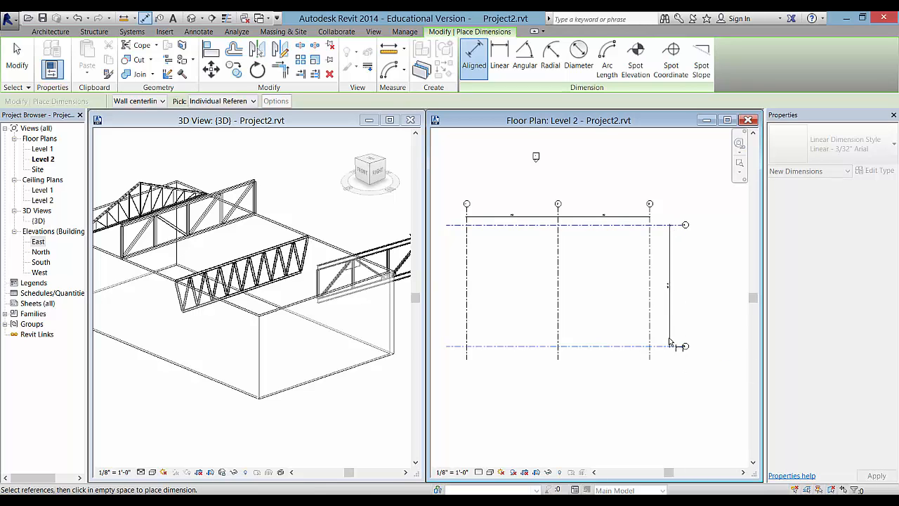
click(666, 284)
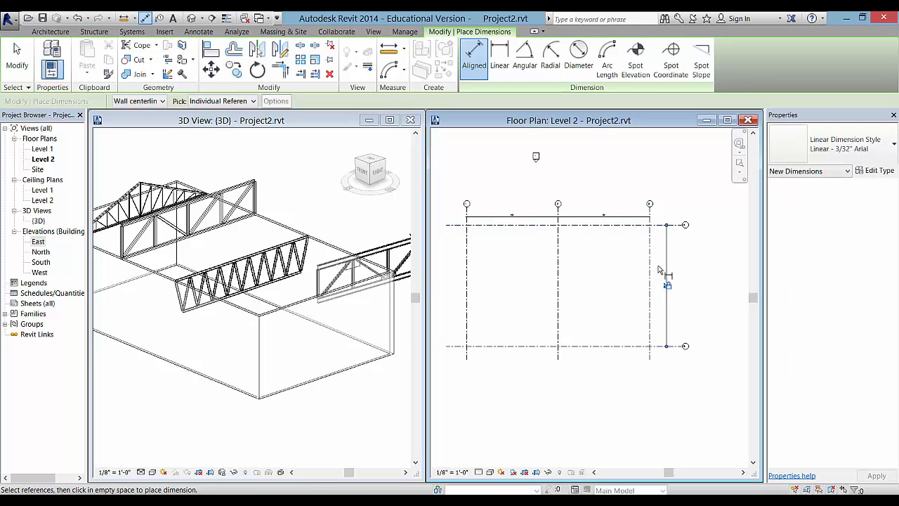
key(Escape)
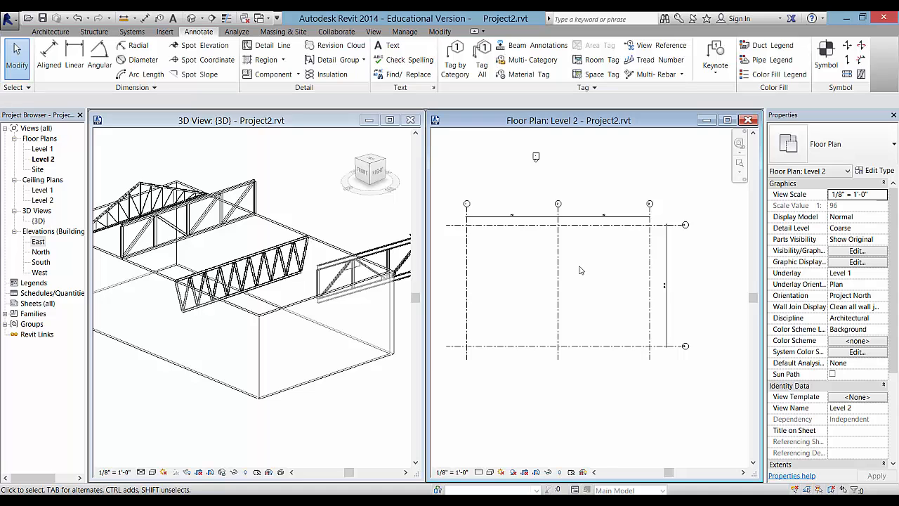
scroll(522, 271, up, 1)
key(c)
key(l)
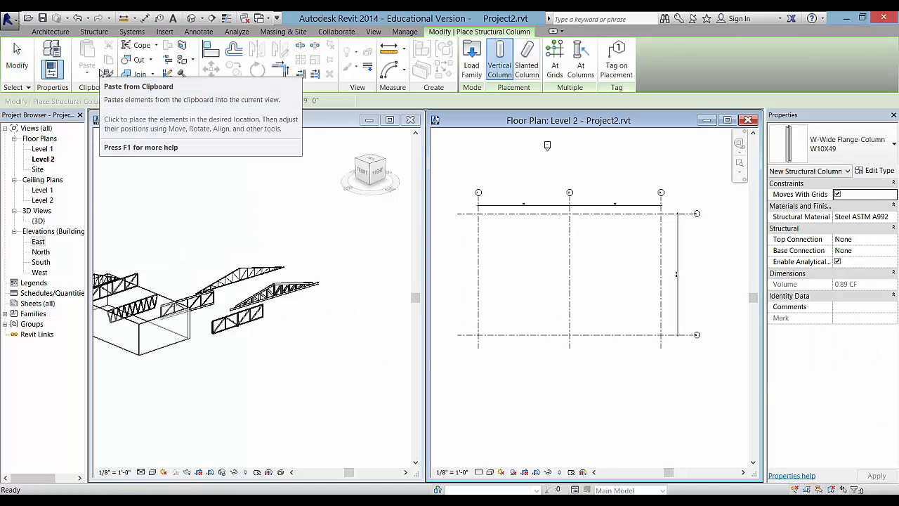
key(Escape)
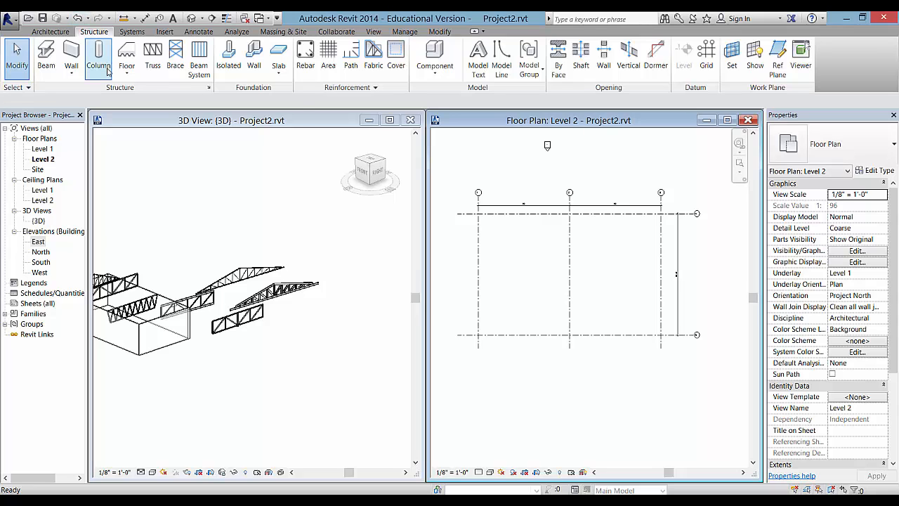
Review the structural and architectural column choices among the architecture tools, and return to the structure tools
click(51, 32)
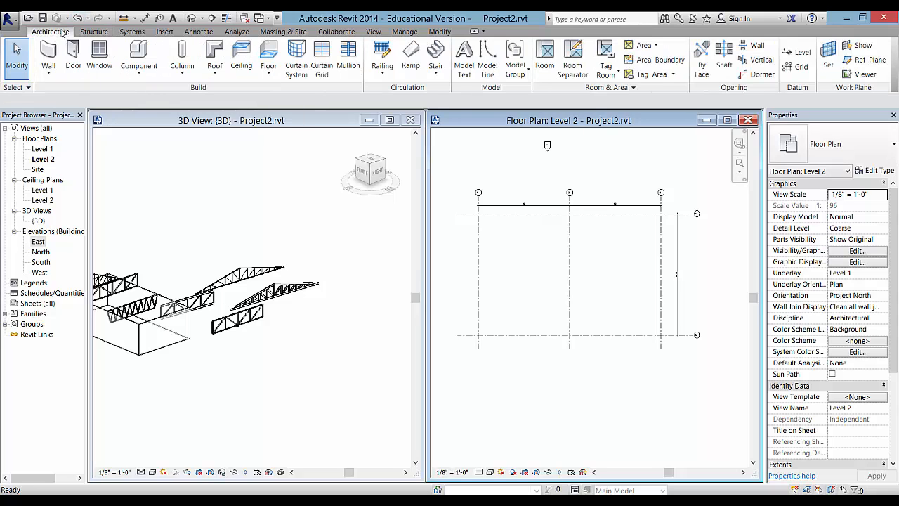
click(179, 78)
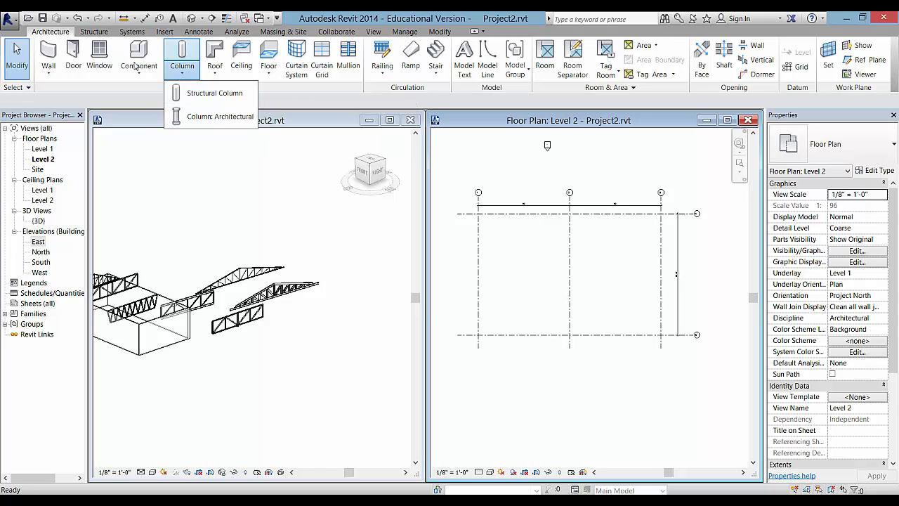
click(96, 33)
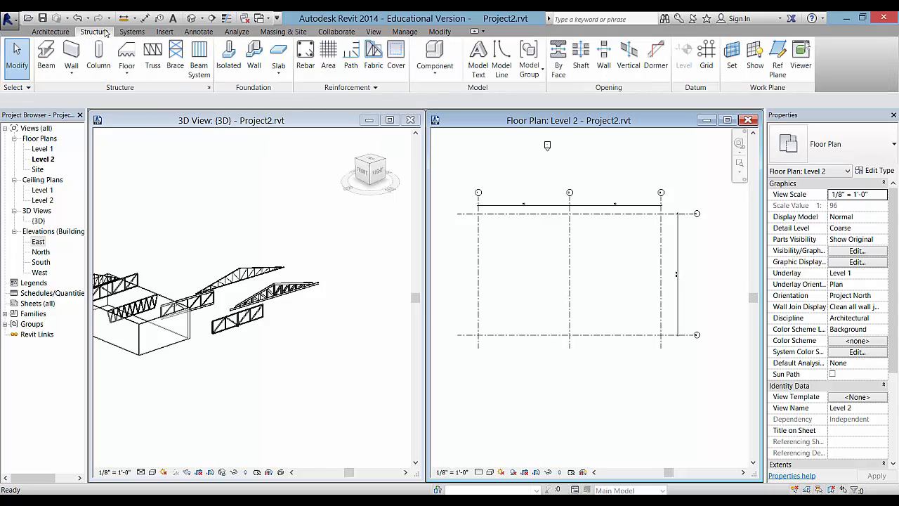
Start placing a structural column and review the loaded W-Wide Flange-Column sizes, keeping W10X49
click(98, 57)
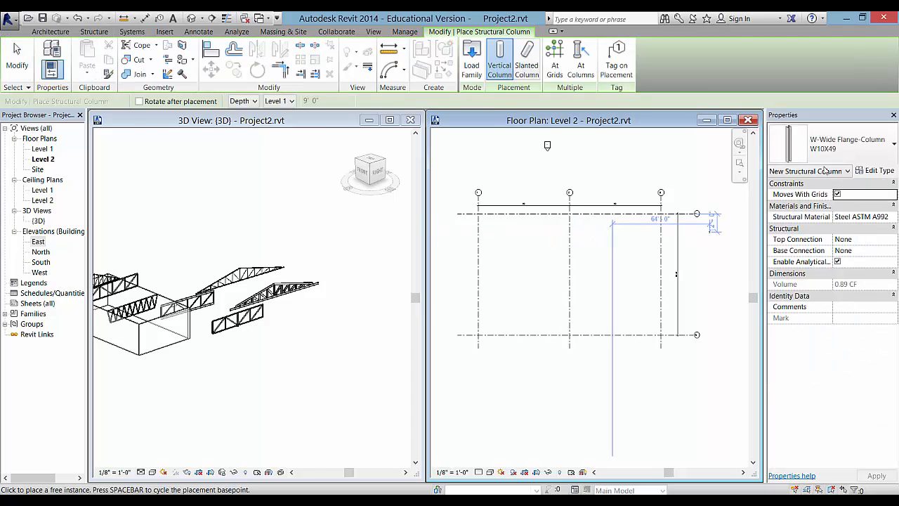
click(883, 150)
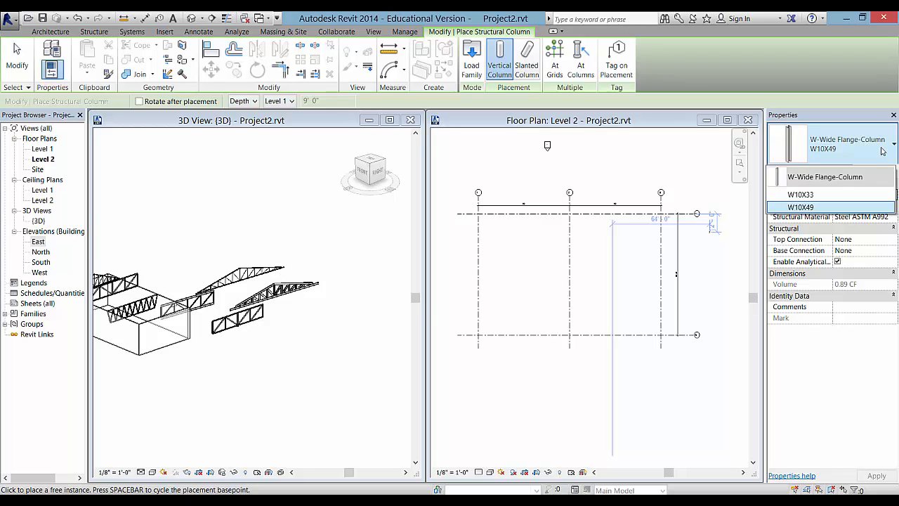
click(885, 147)
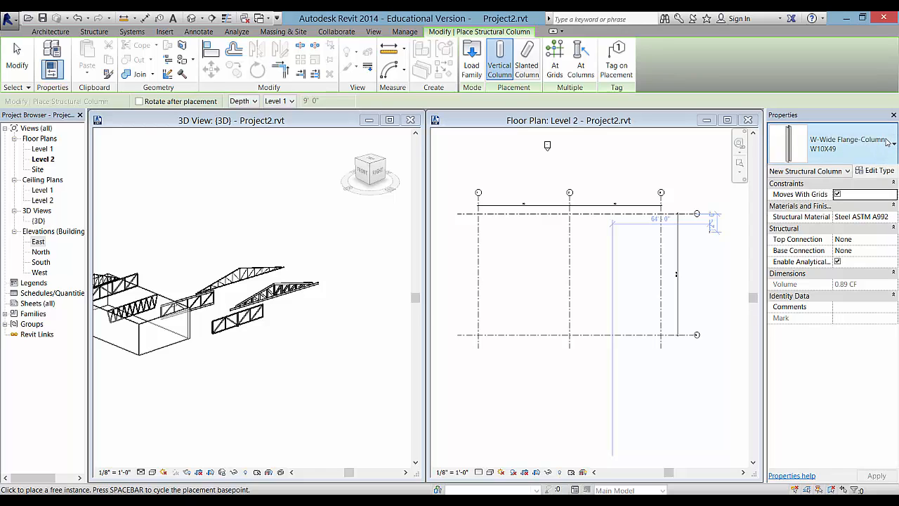
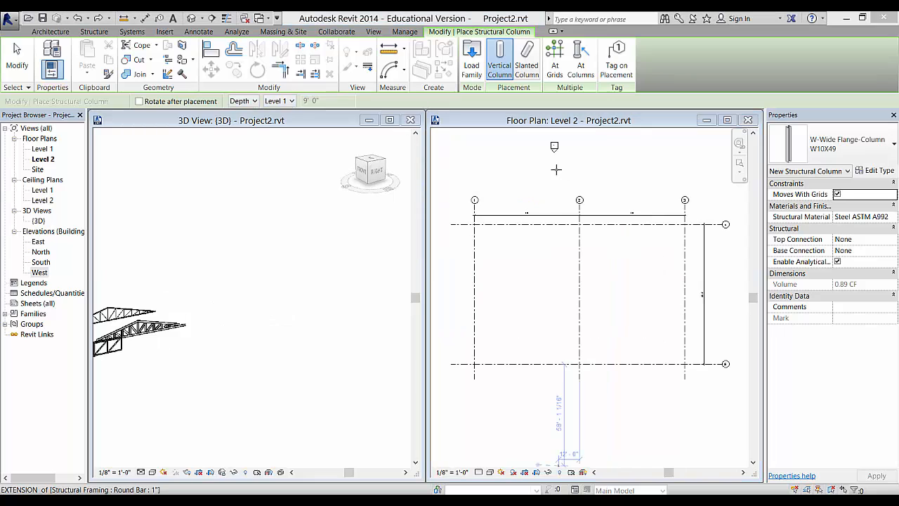
Review the Depth/Height and level choices for column placement, keeping Depth down to Level 1
click(255, 101)
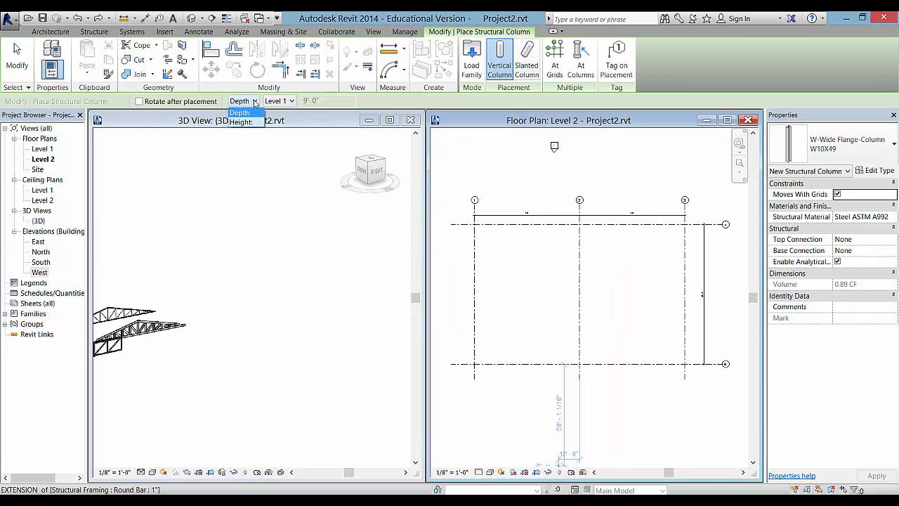
click(255, 103)
click(291, 102)
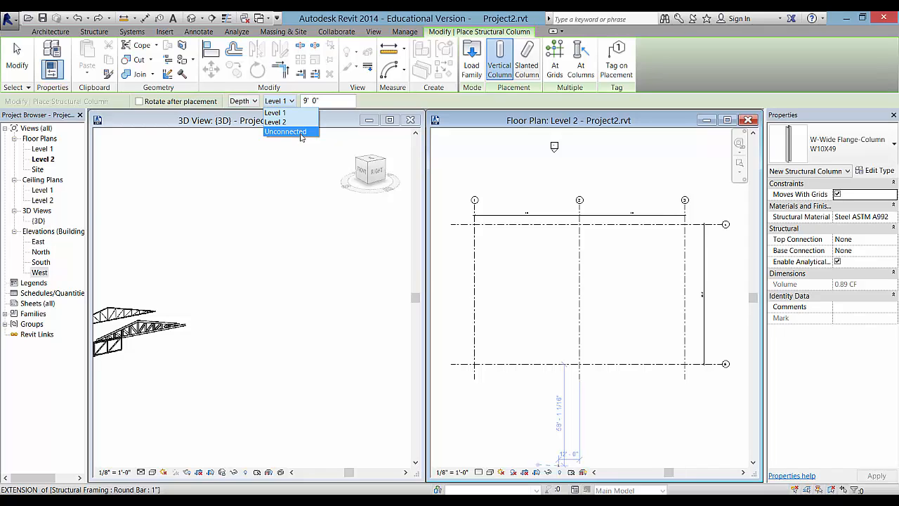
click(292, 104)
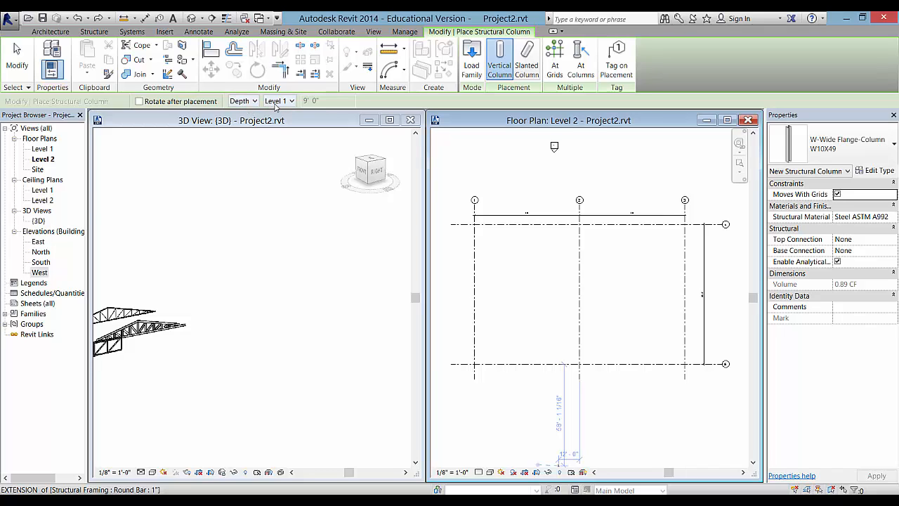
scroll(522, 210, up, 5)
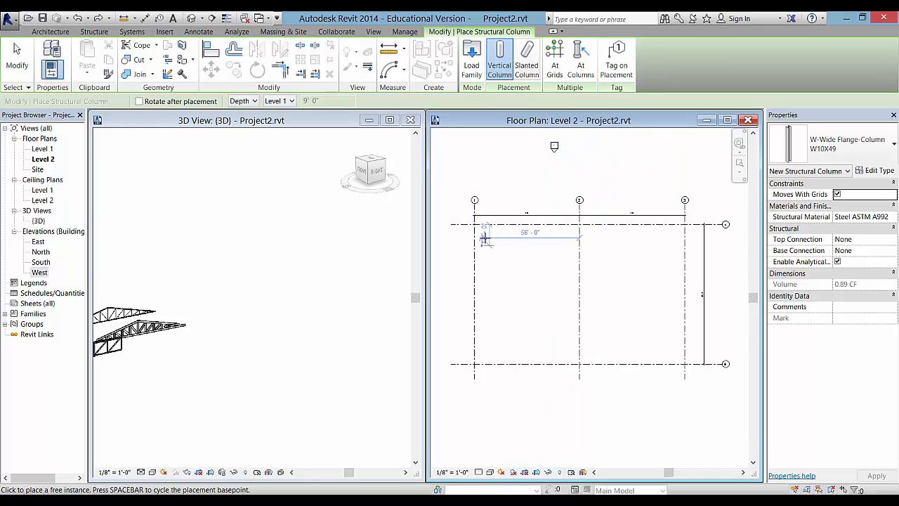
Place W10X49 structural columns at all intersections of the three vertical and two horizontal grid lines, and leave the tool
scroll(468, 225, up, 2)
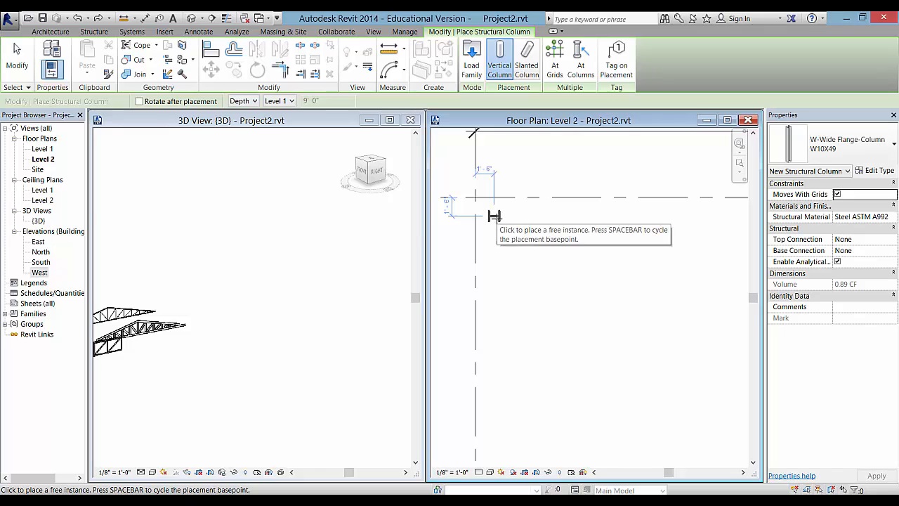
key(space)
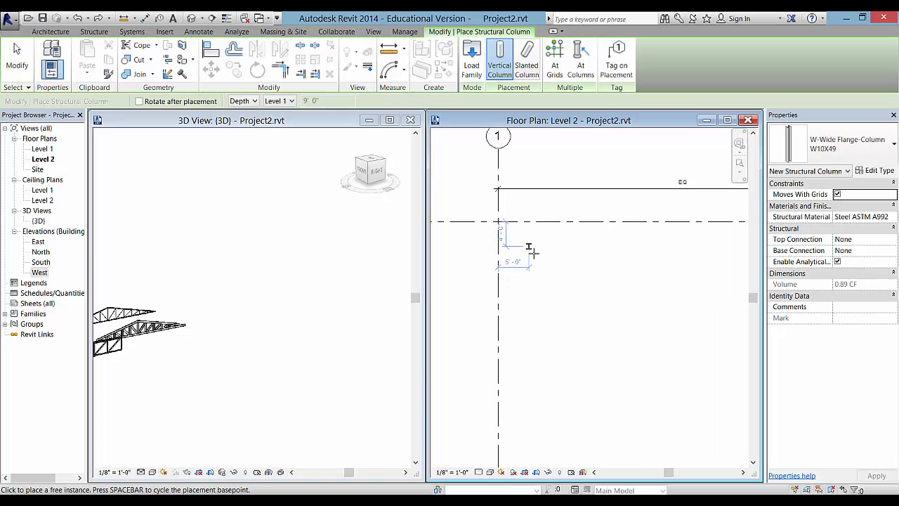
scroll(533, 253, down, 4)
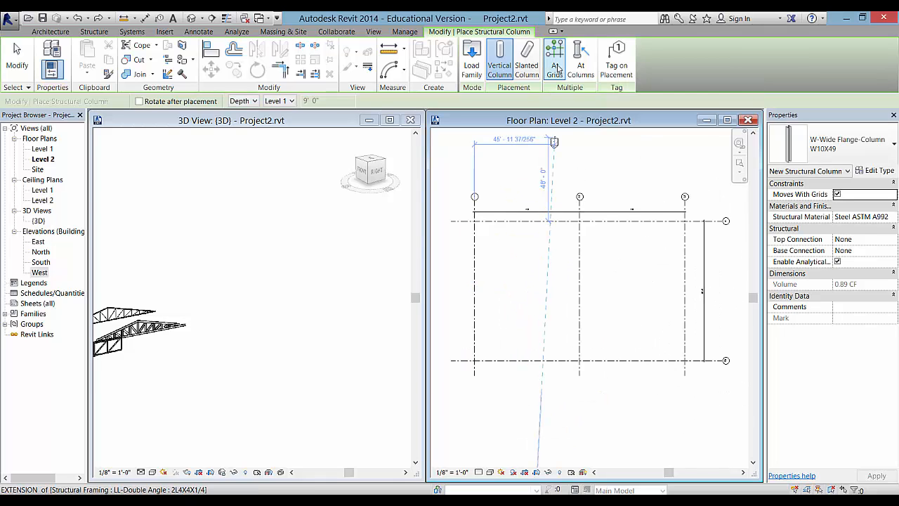
click(556, 66)
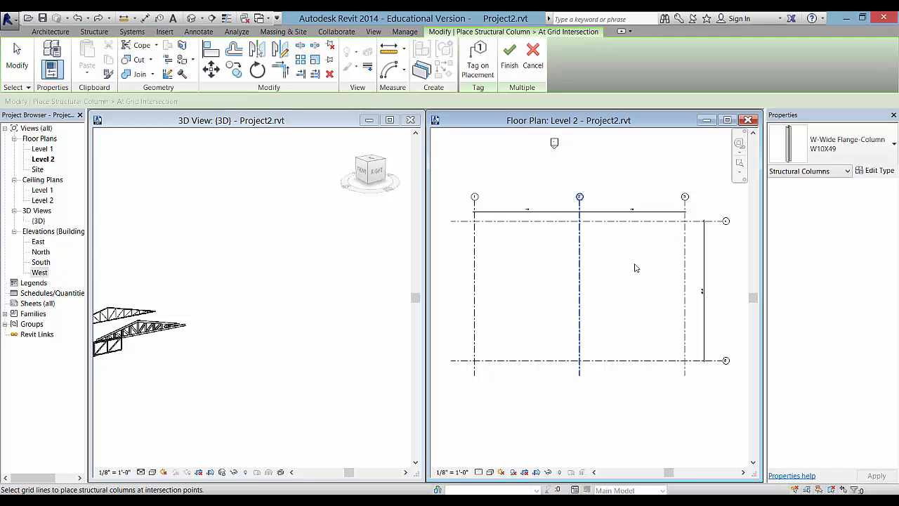
drag(688, 216, 467, 371)
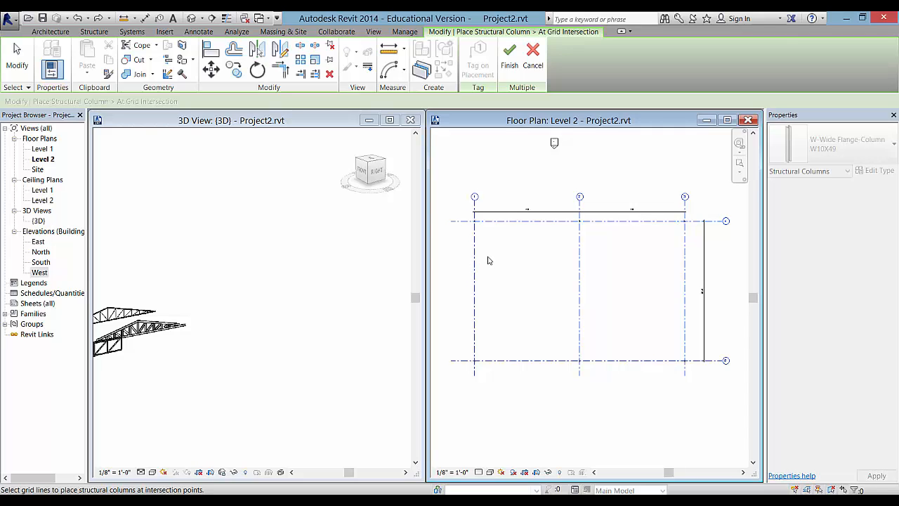
click(509, 65)
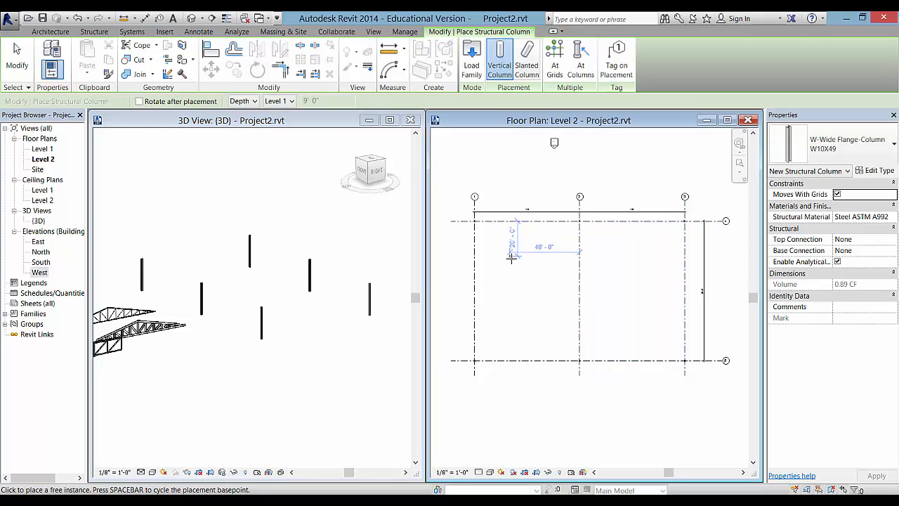
key(Escape)
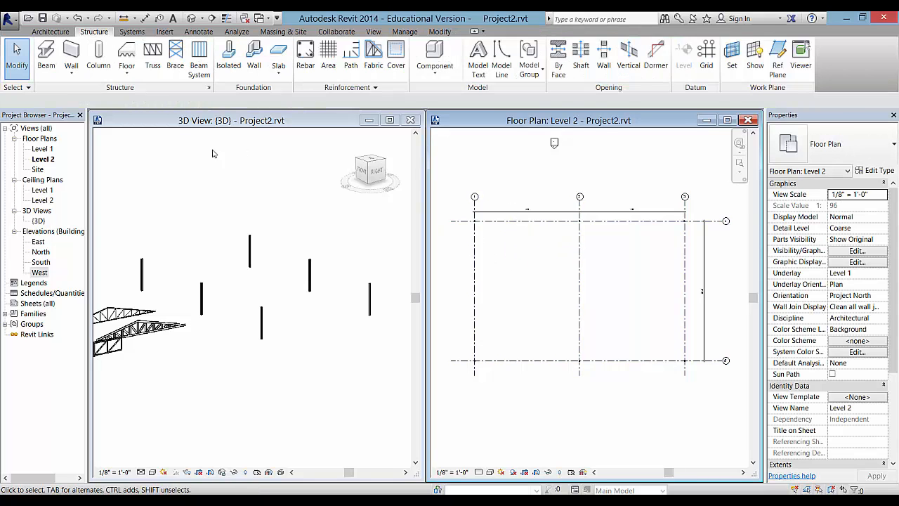
Start placing beams on grid lines and set the beam type to W-Wide Flange W12X26
click(49, 65)
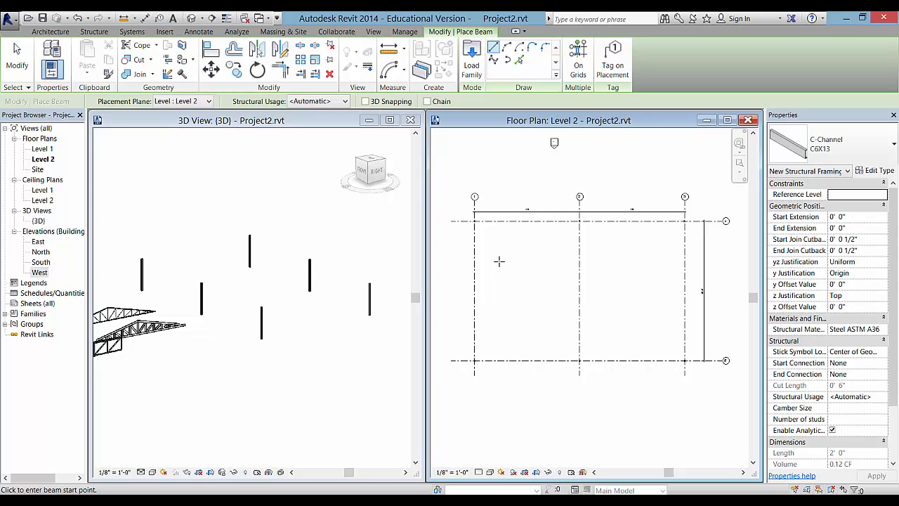
click(576, 62)
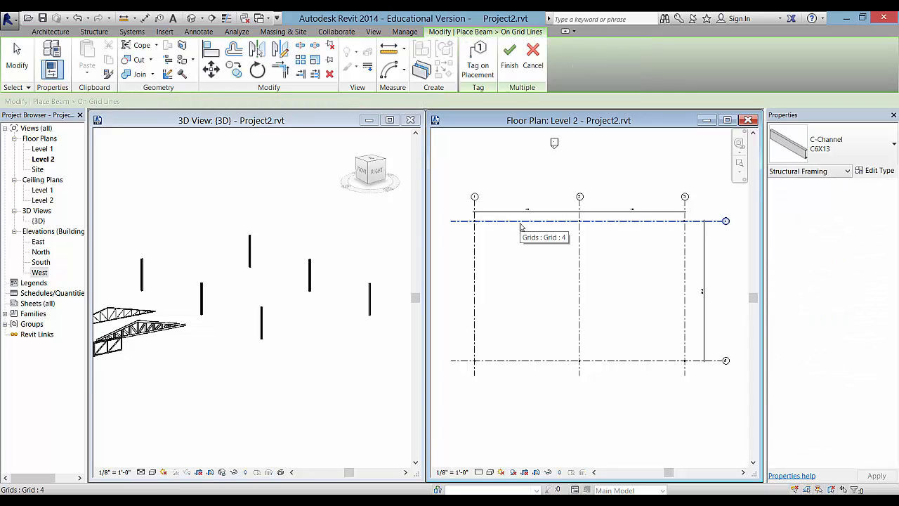
click(887, 147)
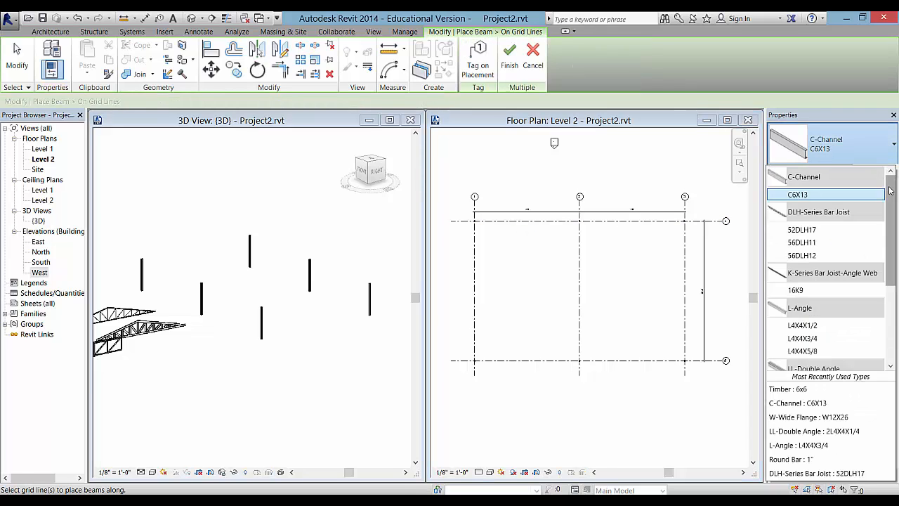
drag(890, 196, 892, 288)
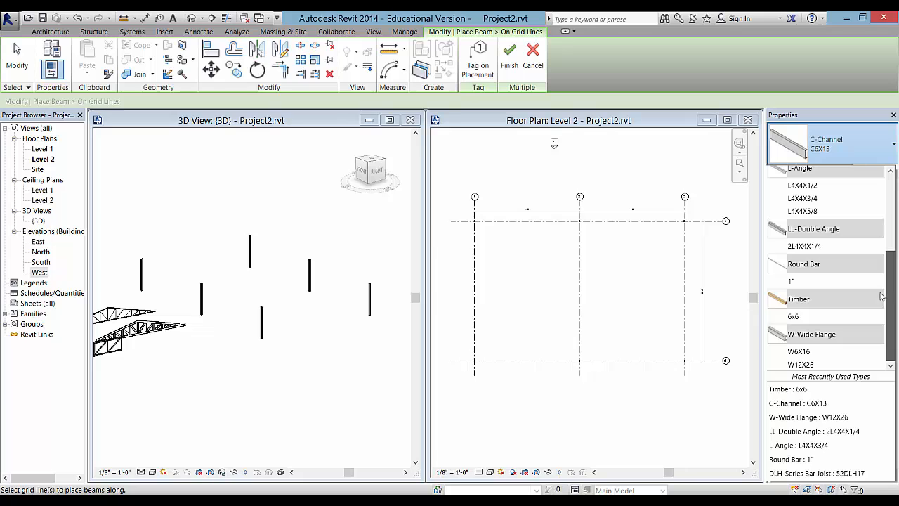
click(818, 365)
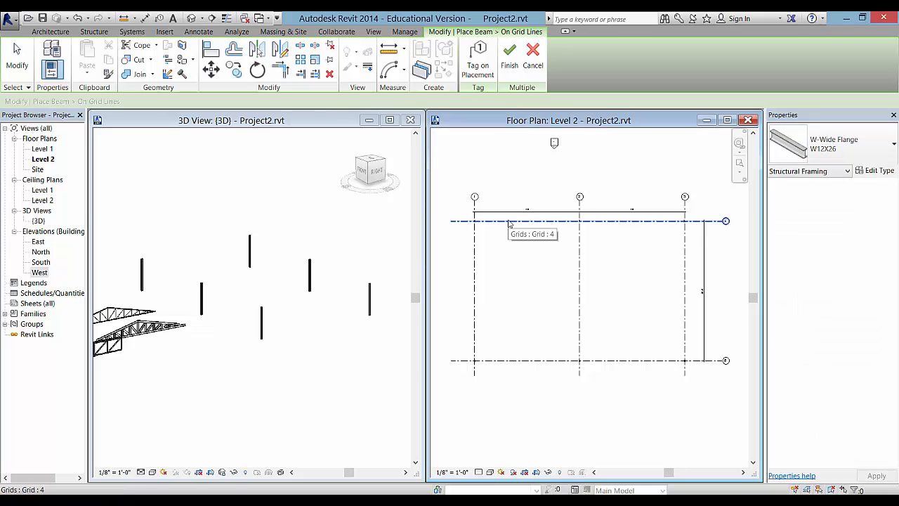
Place the beams along all three vertical and both horizontal grid lines, and leave the tool
scroll(509, 230, up, 3)
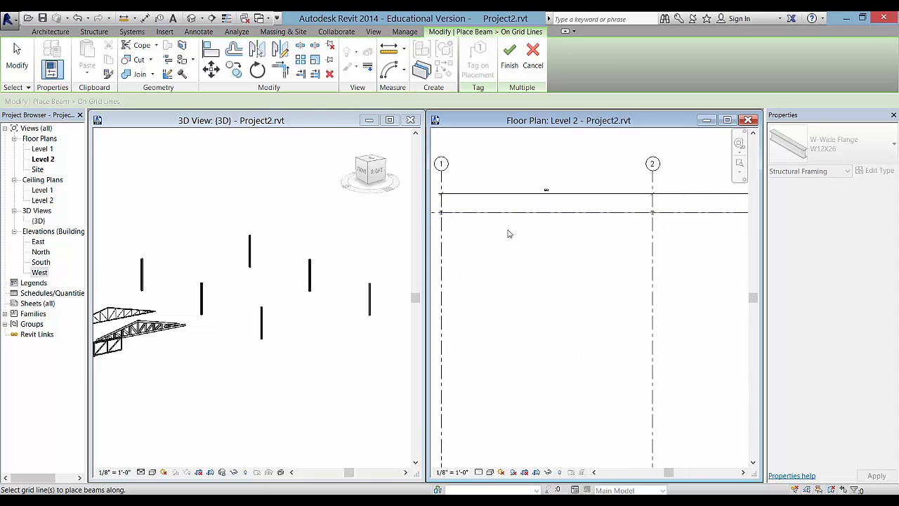
scroll(509, 234, down, 3)
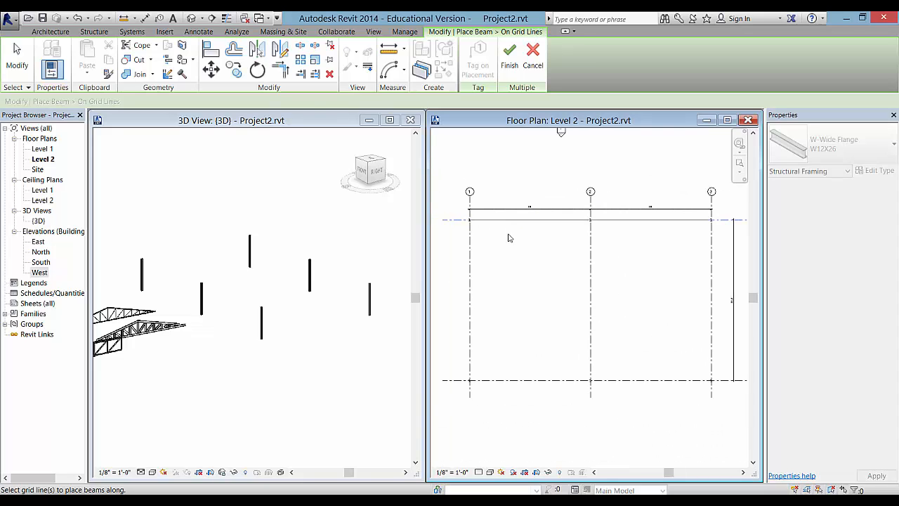
click(473, 291)
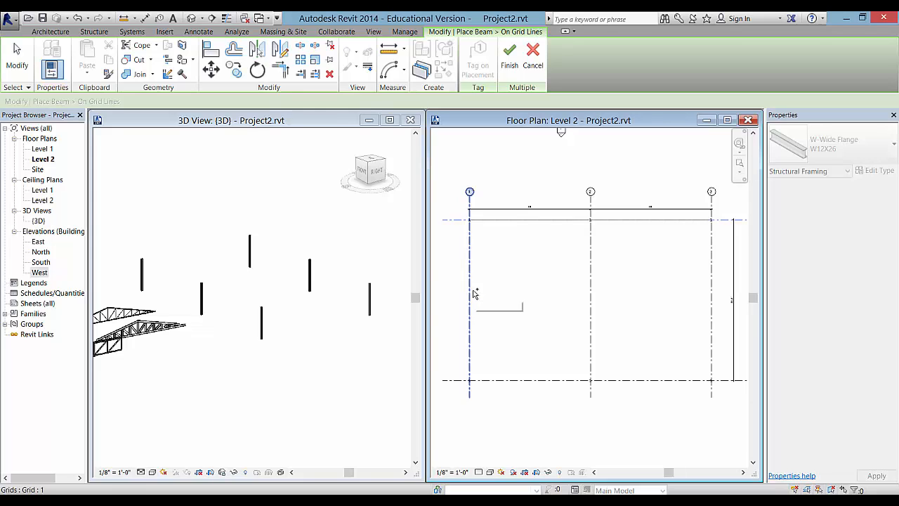
ctrl+click(521, 378)
ctrl+click(515, 220)
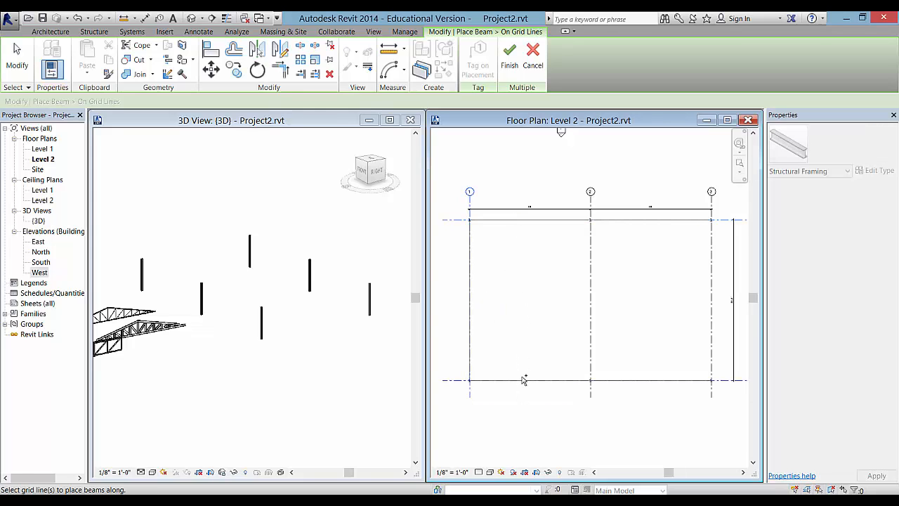
click(591, 309)
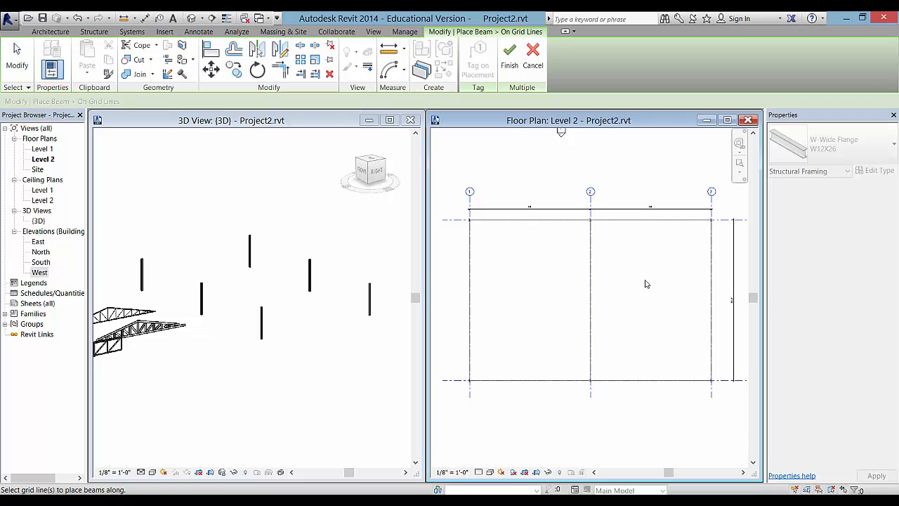
click(509, 65)
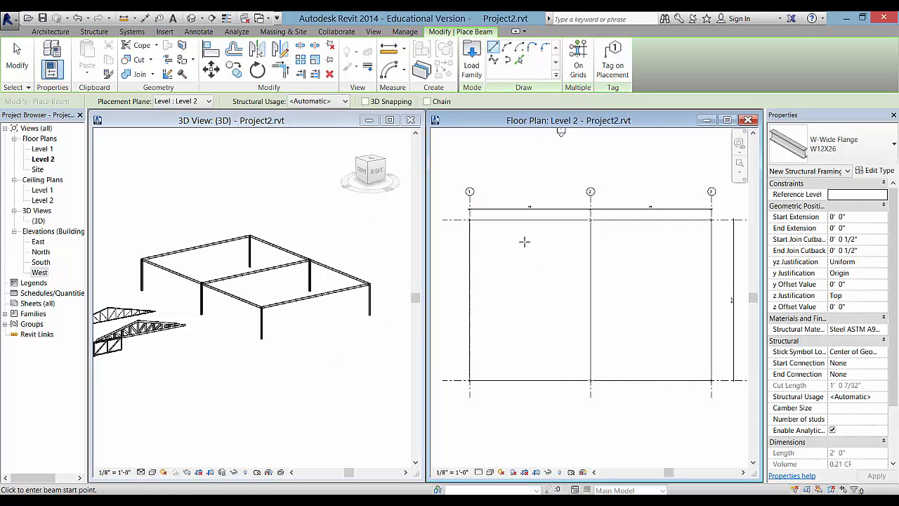
key(Escape)
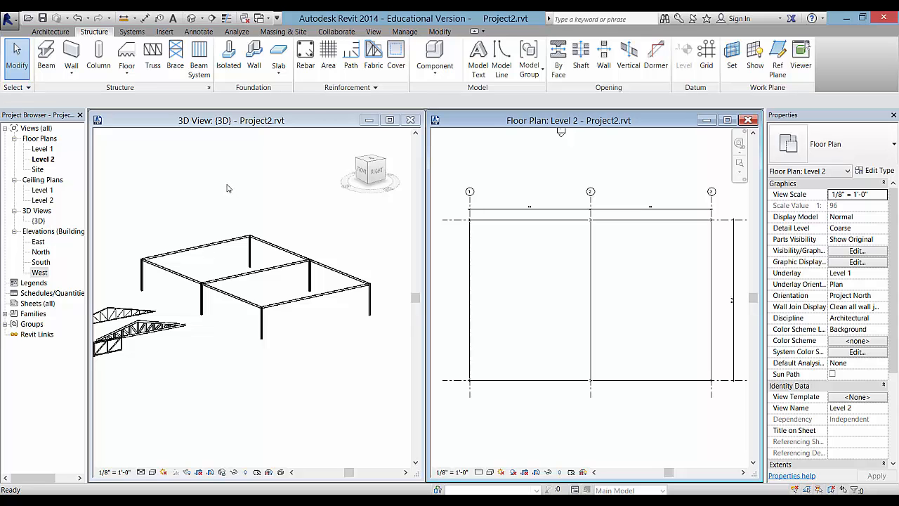
Place an automatic beam system of W6X16 beams at 8' fixed spacing in the bay between grid lines 1 and 2, parallel to the upper beam
click(200, 67)
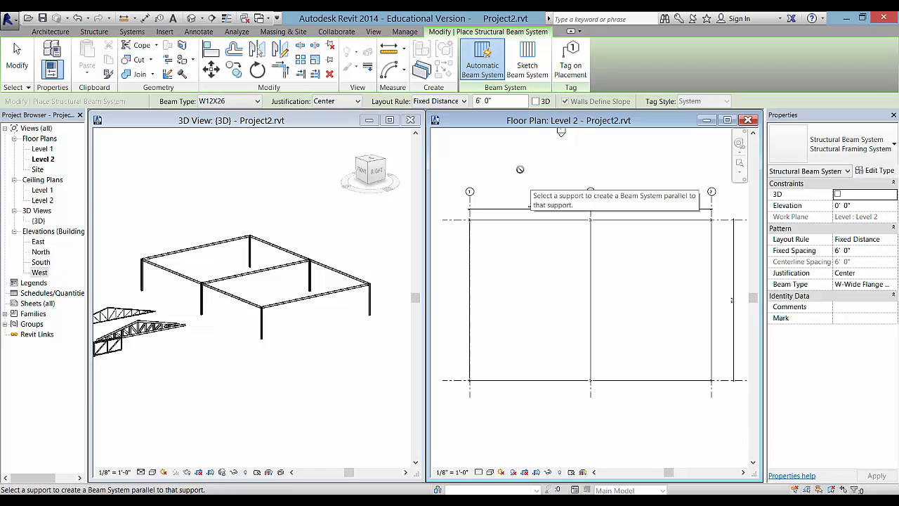
click(489, 77)
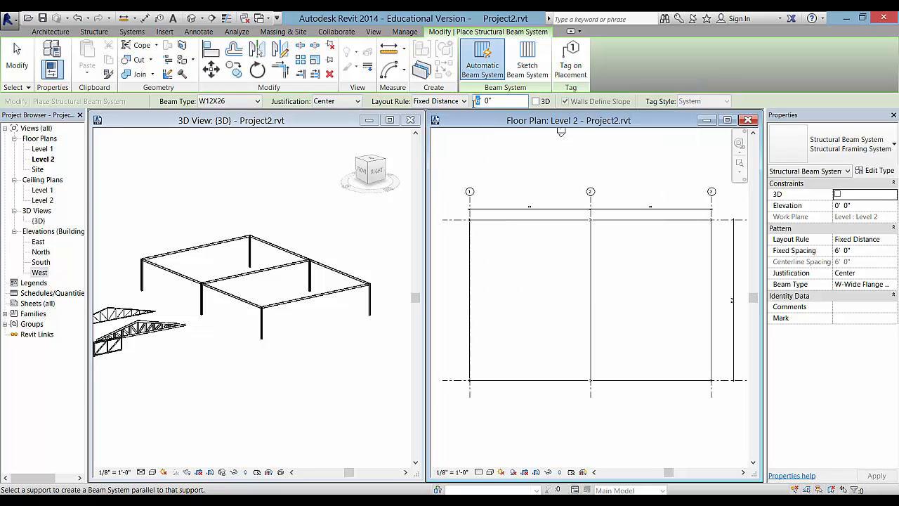
text(8)
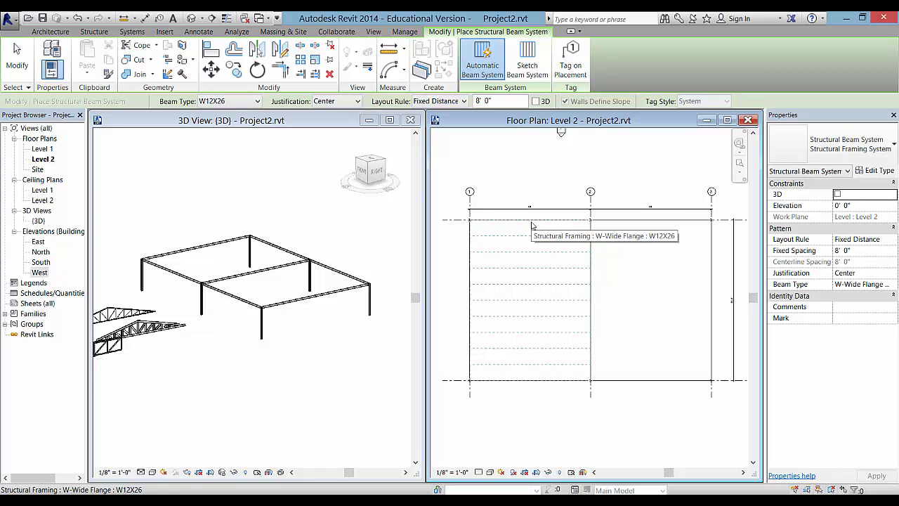
click(891, 285)
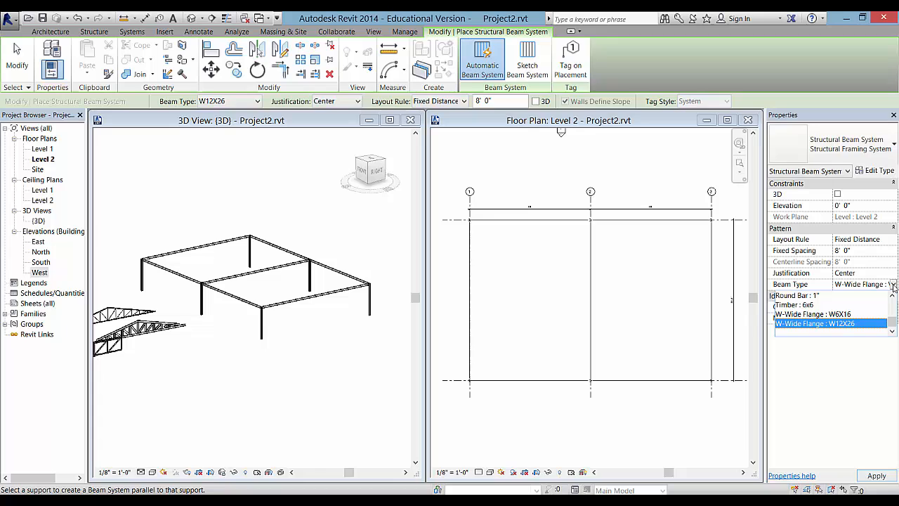
click(815, 314)
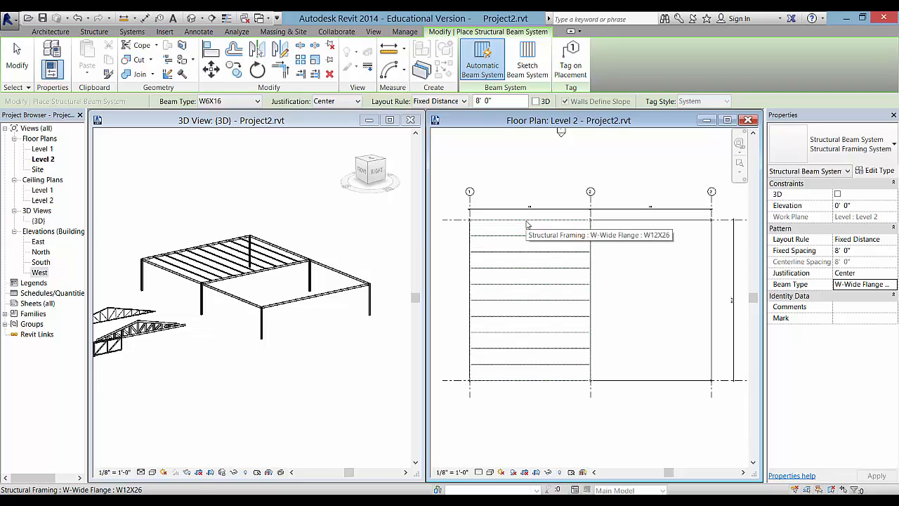
click(528, 225)
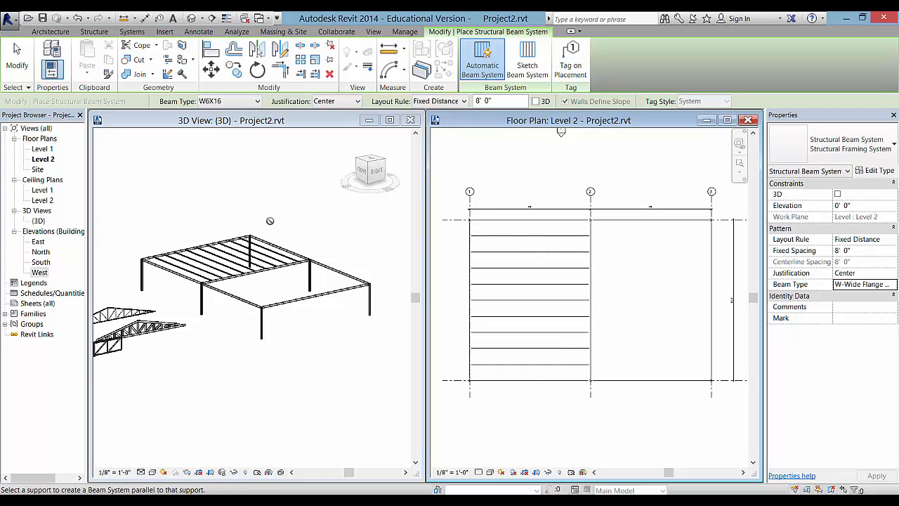
Start a sketched beam system for the remaining bay
click(527, 65)
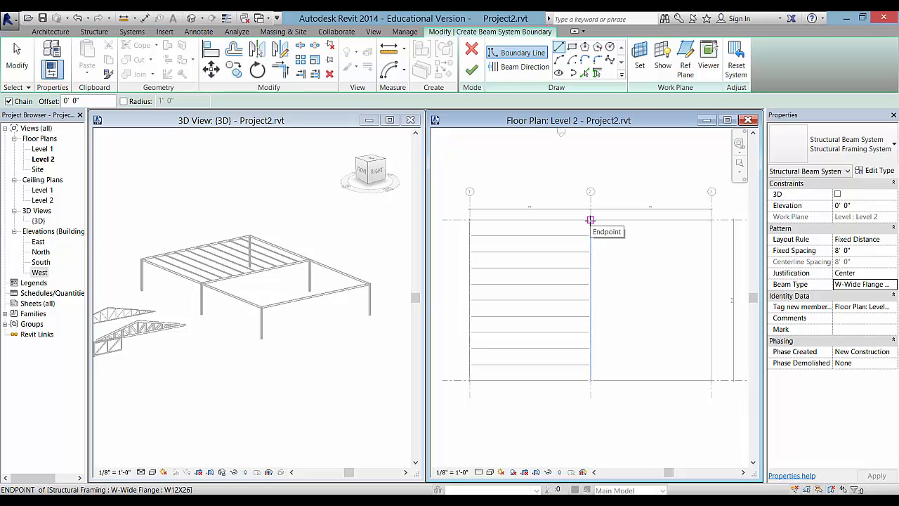
click(590, 220)
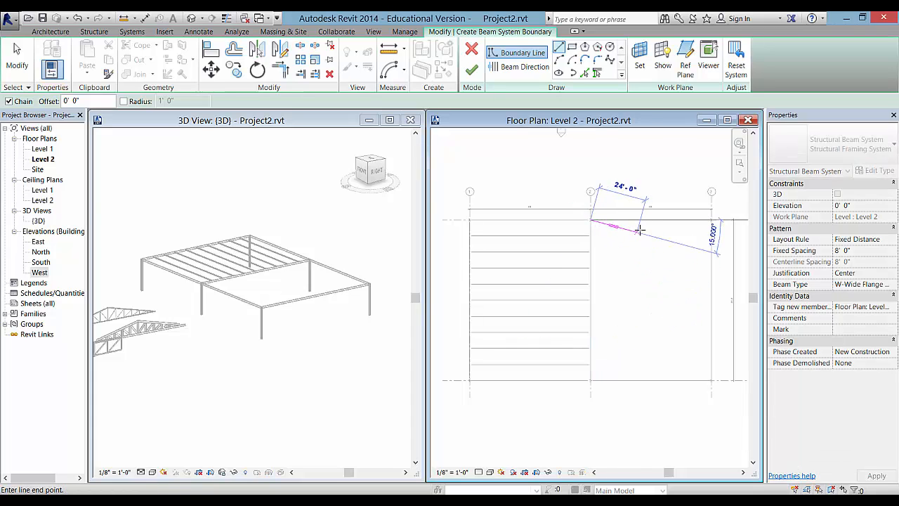
key(Escape)
key(Escape)
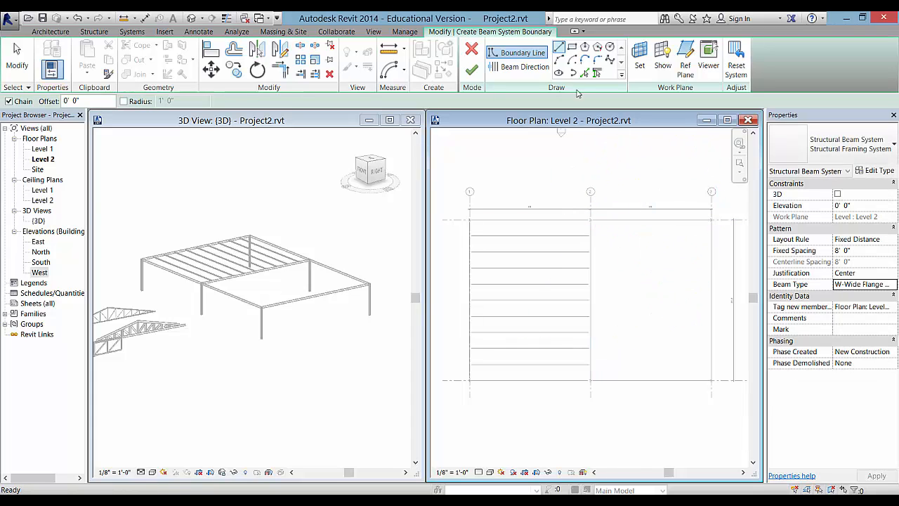
Sketch a rectangular beam system boundary around the bay between grid lines 2 and 3, from corner column to opposite corner column
click(573, 48)
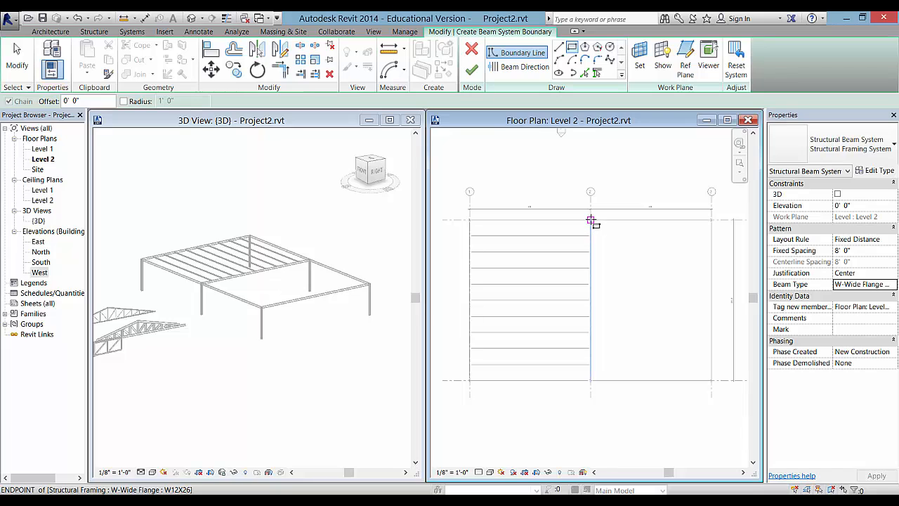
click(592, 221)
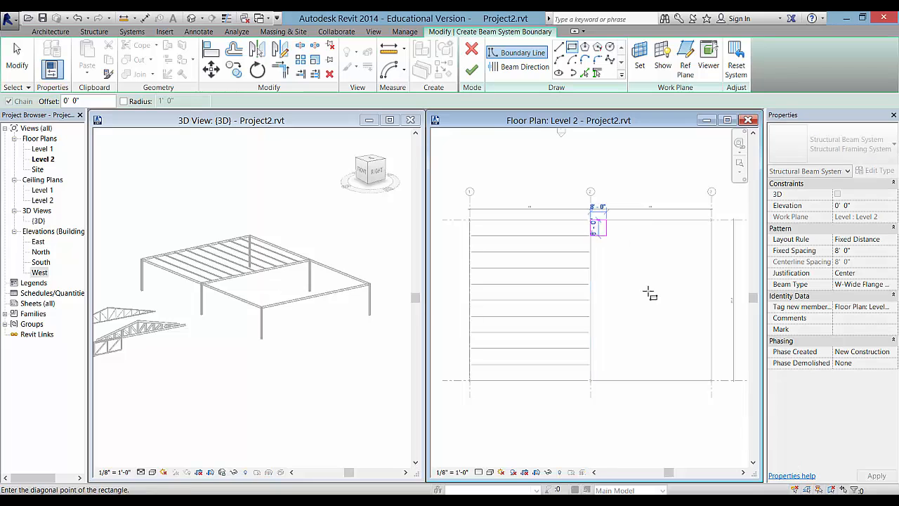
click(712, 381)
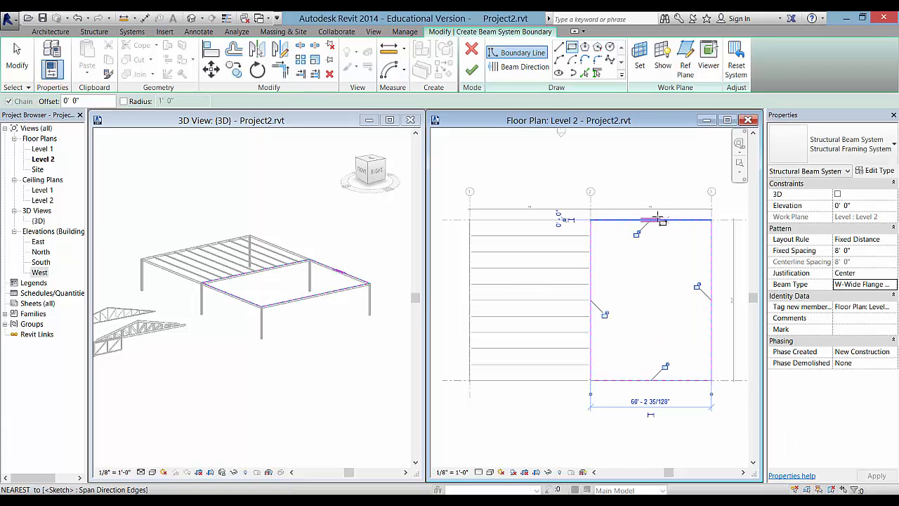
Try the beam direction parallel to the boundary edge on grid line 3, and return it to the upper horizontal edge
click(519, 67)
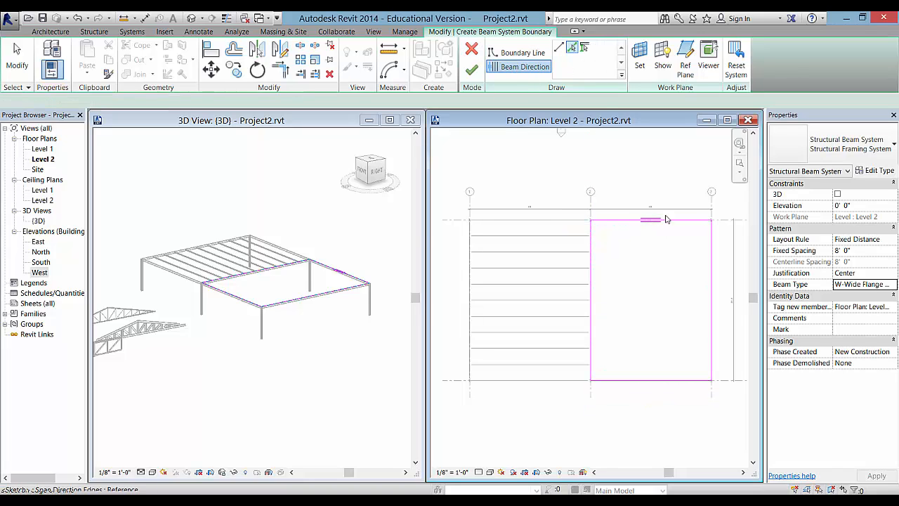
click(711, 272)
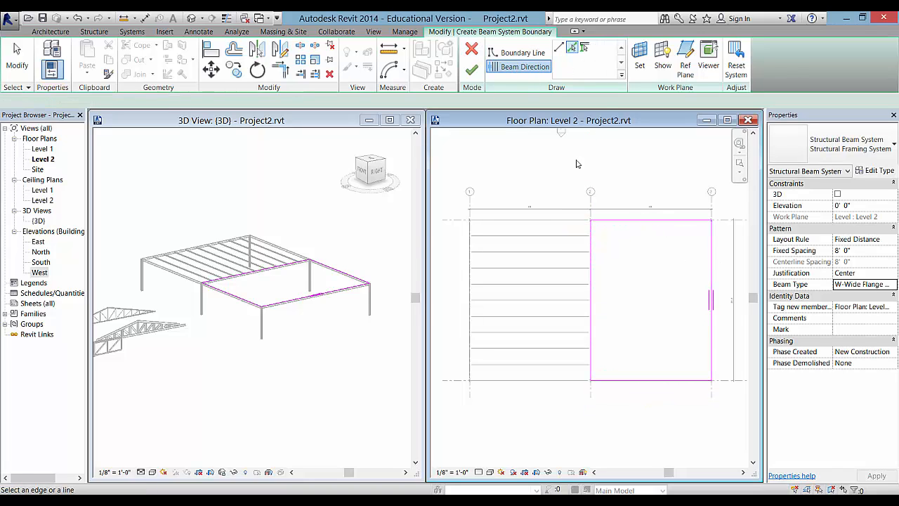
click(647, 226)
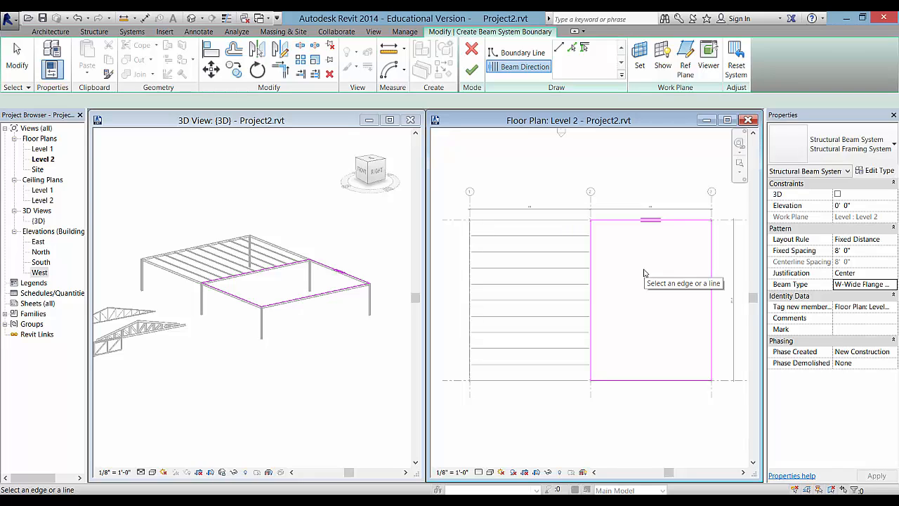
Set the beam type to K-Series Bar Joist-Angle Web 16K9 and finish the beam system between grid lines 2 and 3
click(892, 284)
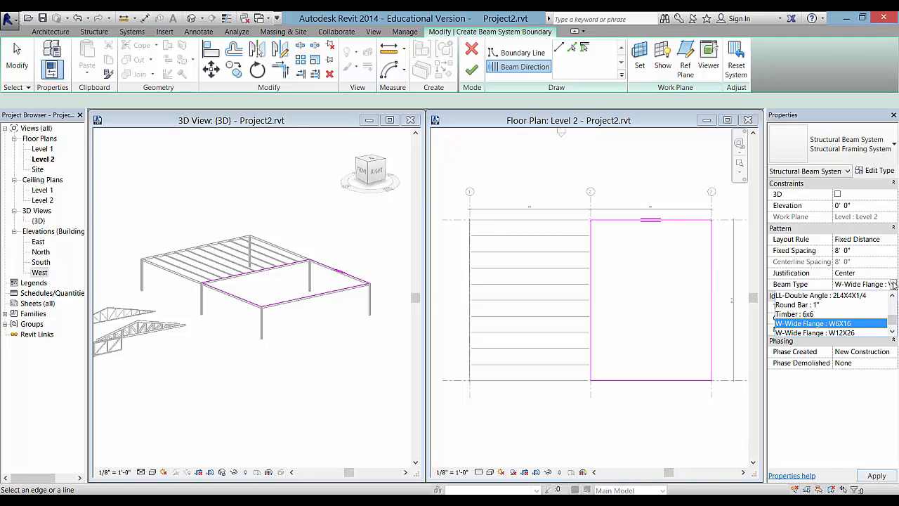
scroll(894, 318, up, 2)
scroll(894, 317, up, 2)
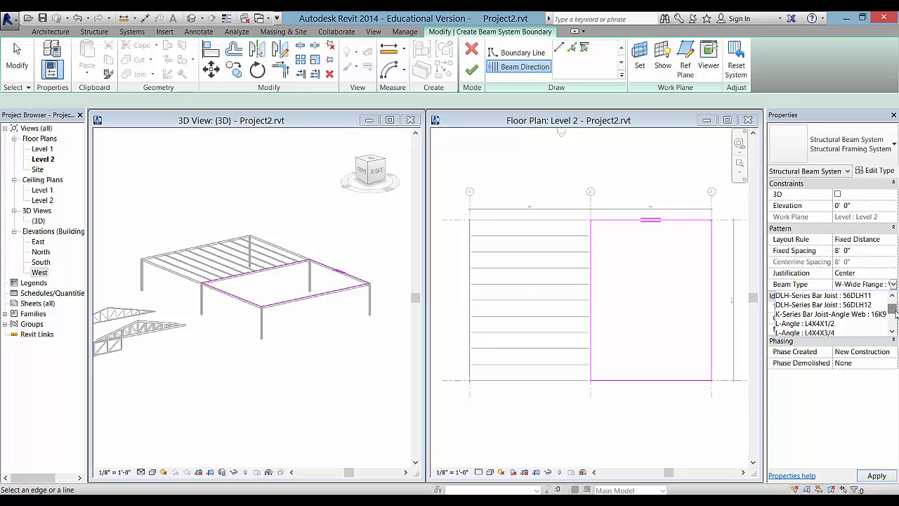
click(836, 315)
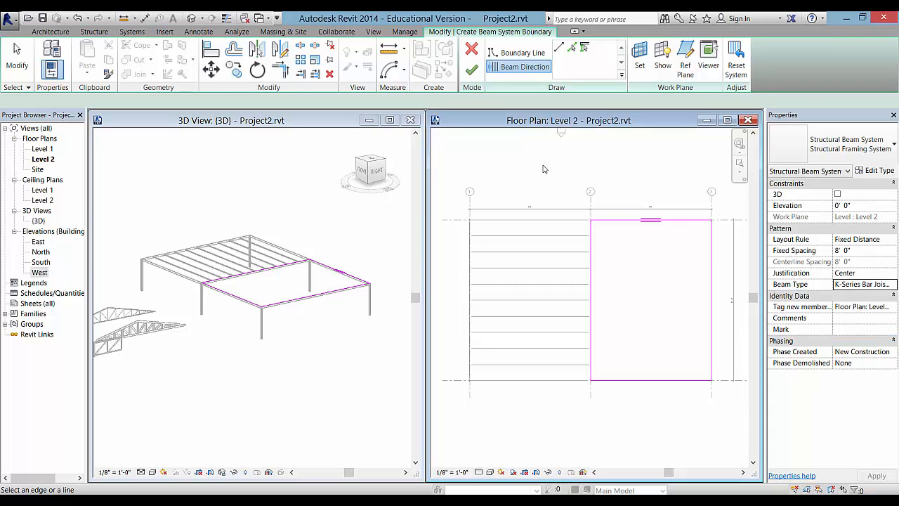
click(475, 73)
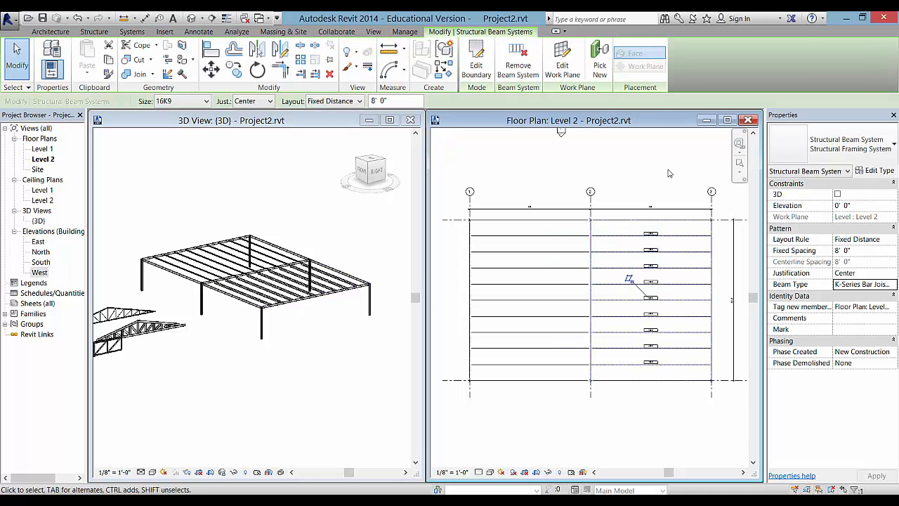
Tag the uppermost infill beam between grid lines 1 and 2 by category without a leader, and tag all remaining framing members on Level 2
scroll(659, 219, up, 5)
click(660, 219)
scroll(660, 224, up, 1)
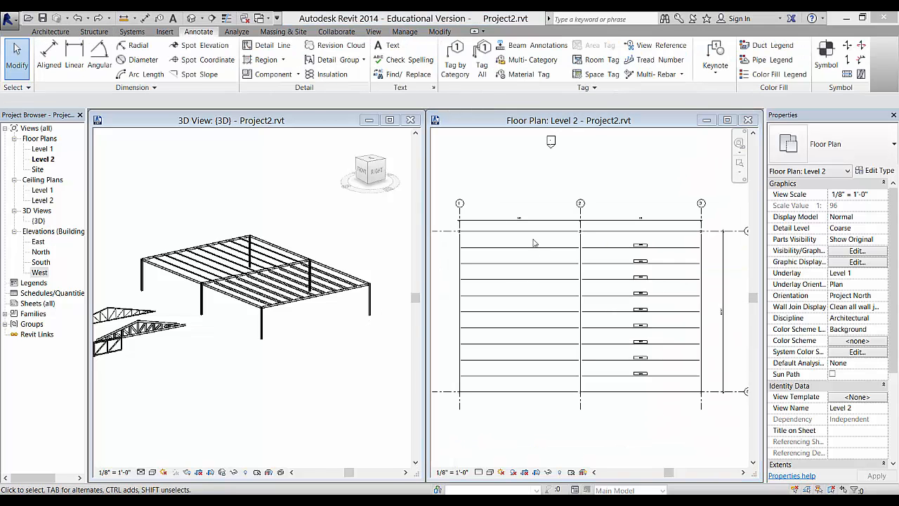
click(533, 242)
scroll(513, 241, up, 1)
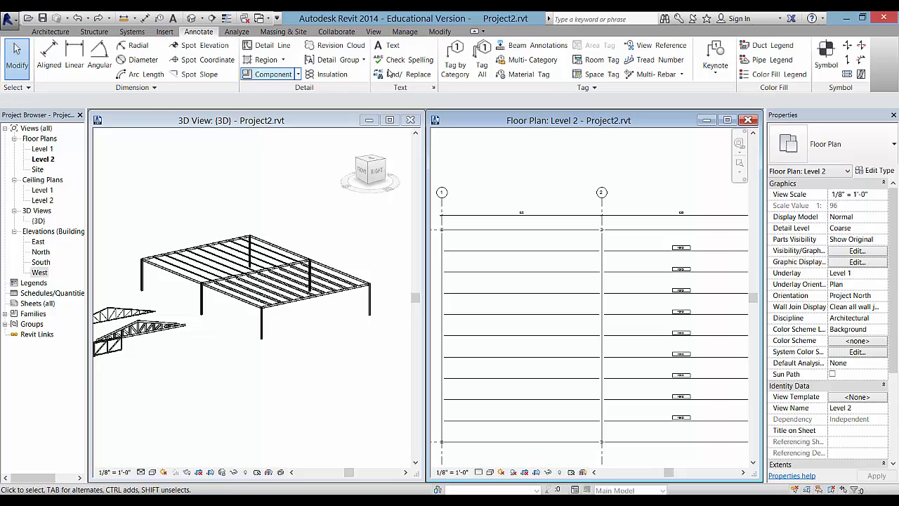
click(457, 68)
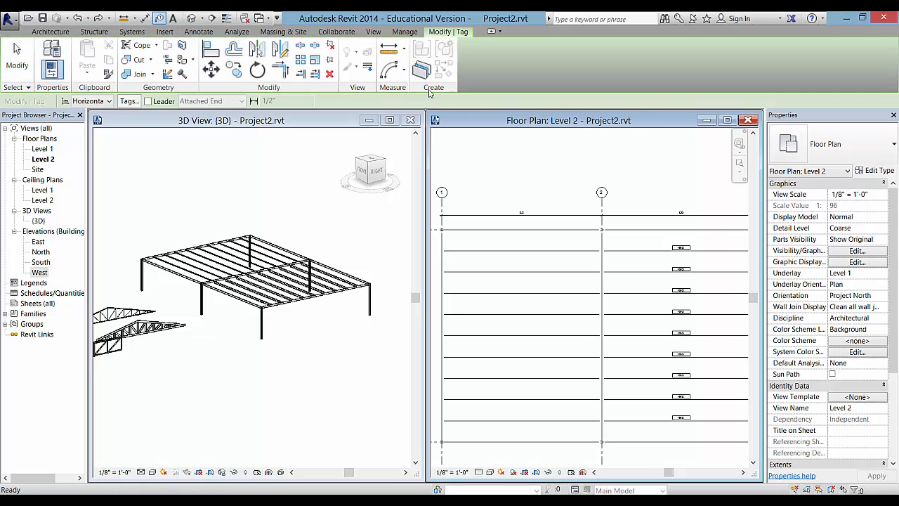
click(151, 101)
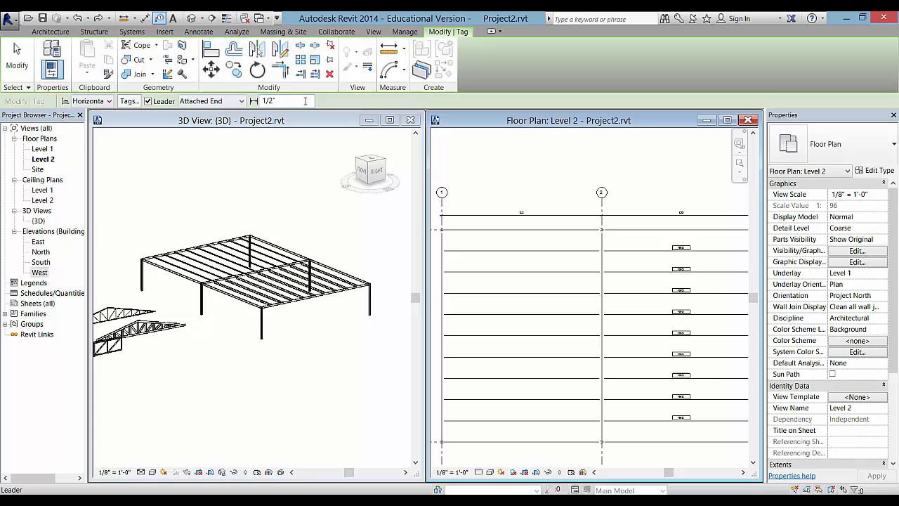
click(148, 101)
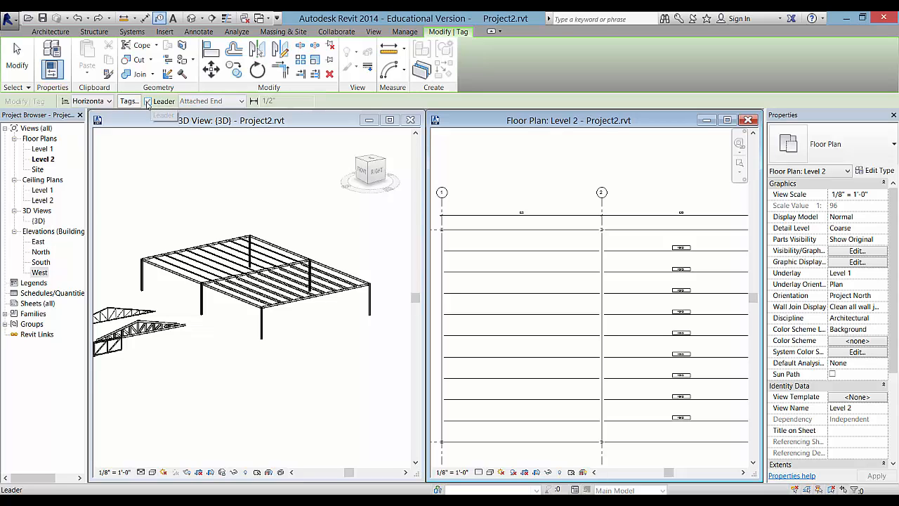
click(523, 251)
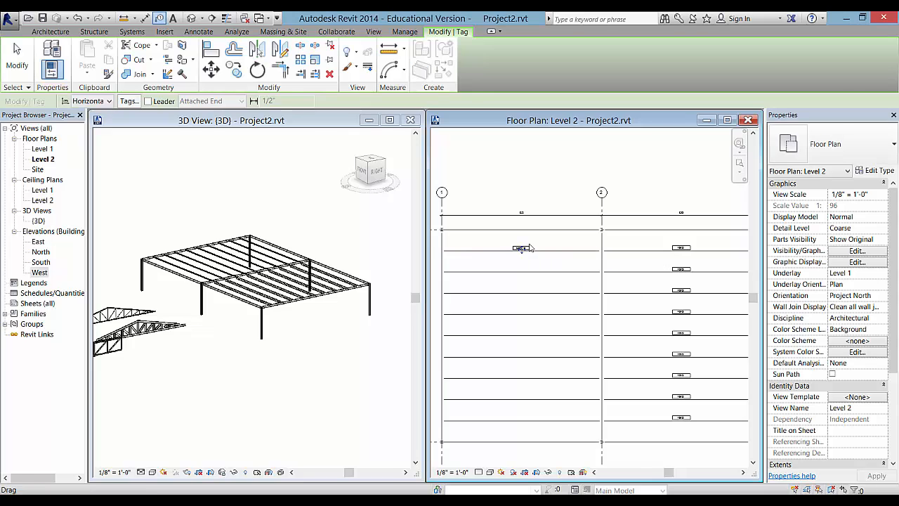
key(Escape)
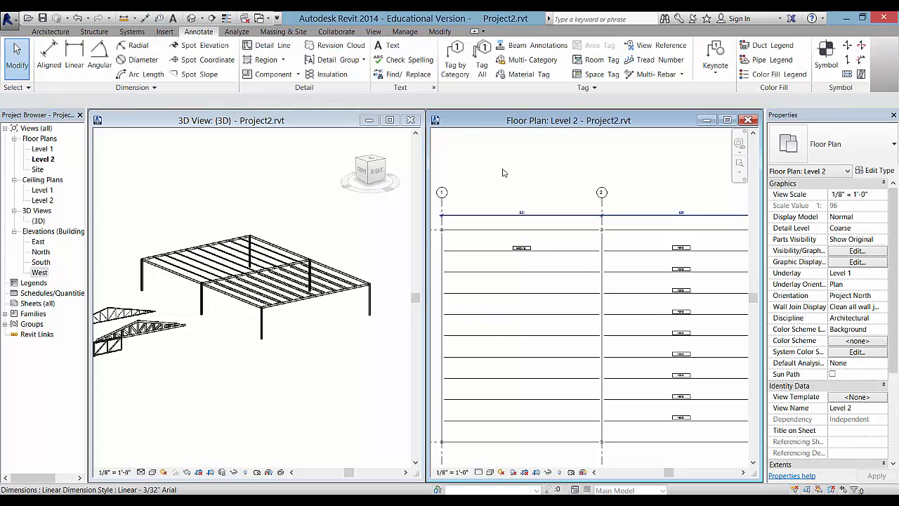
click(482, 57)
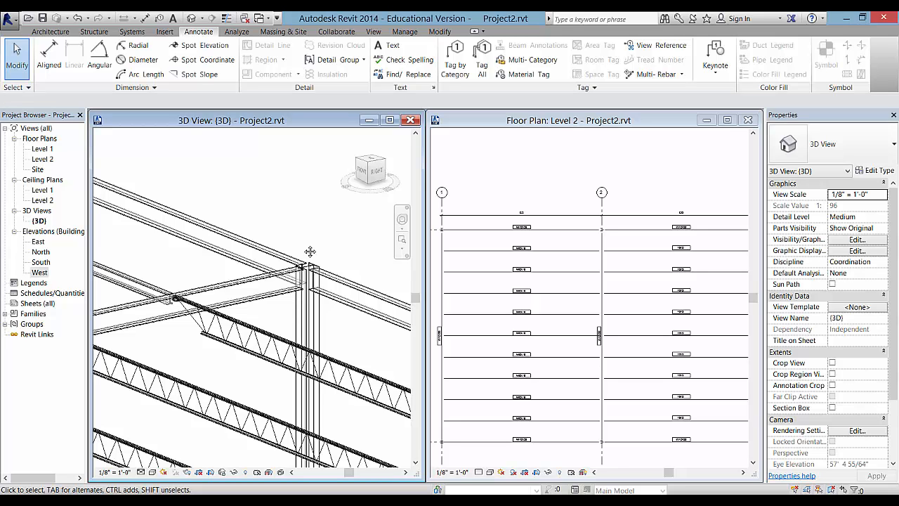
scroll(314, 289, up, 1)
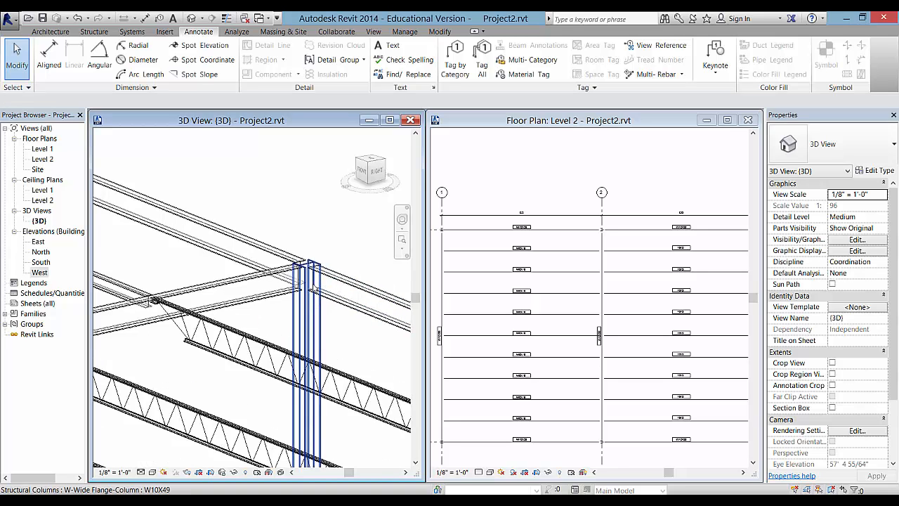
scroll(314, 290, up, 3)
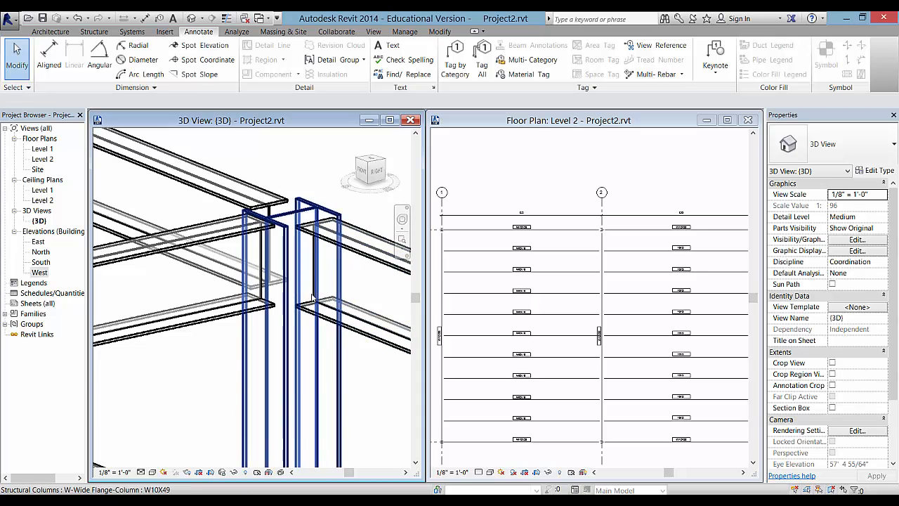
scroll(311, 298, down, 2)
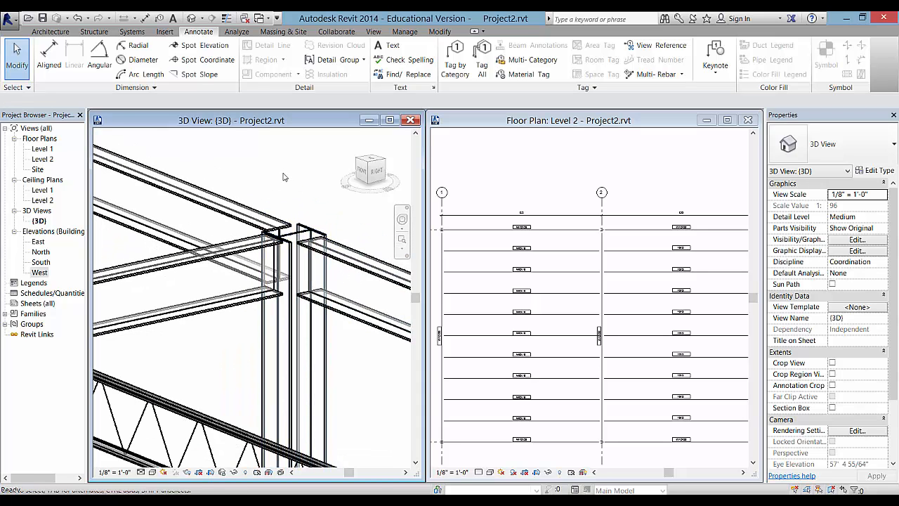
click(440, 31)
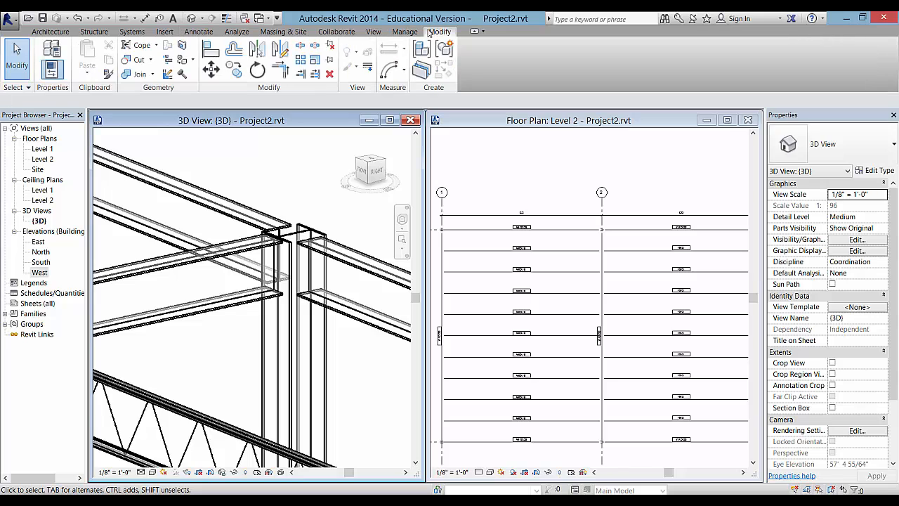
click(155, 45)
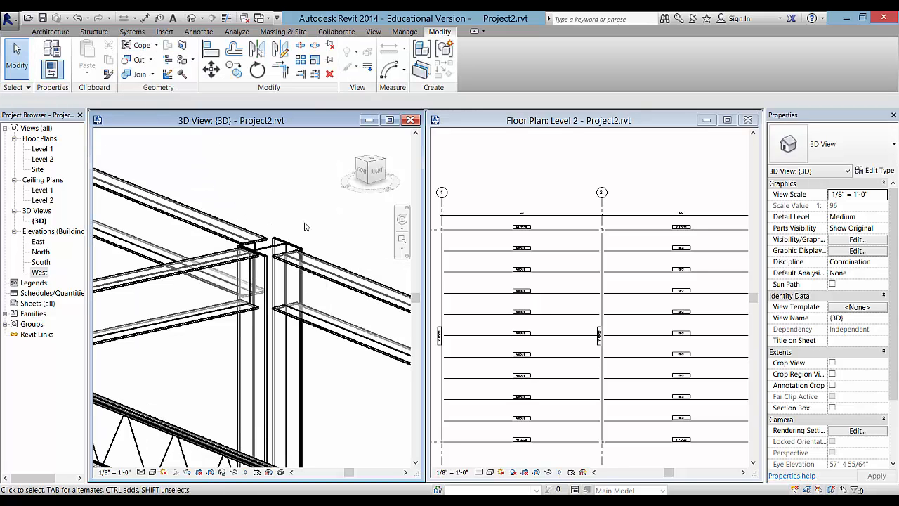
Set the Top Offset of the W10X49 column at grid line 2 and the upper horizontal grid line to 6"
click(295, 244)
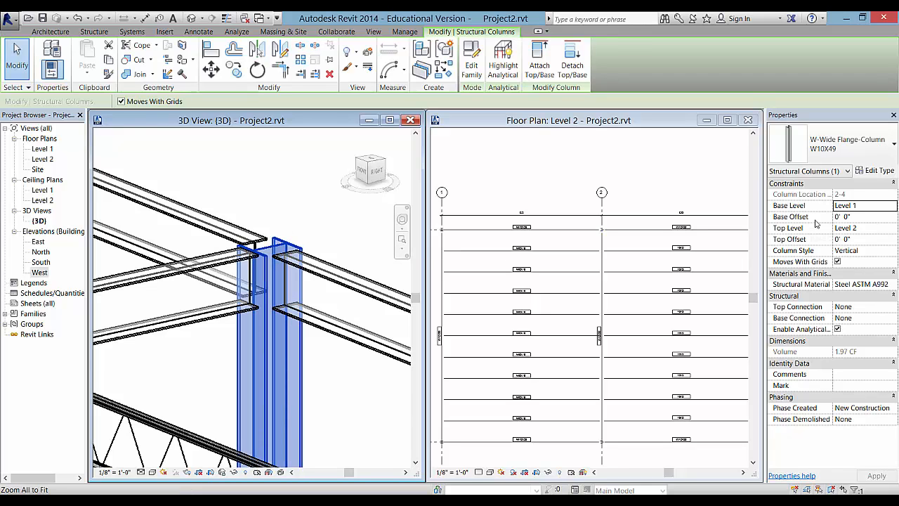
click(837, 240)
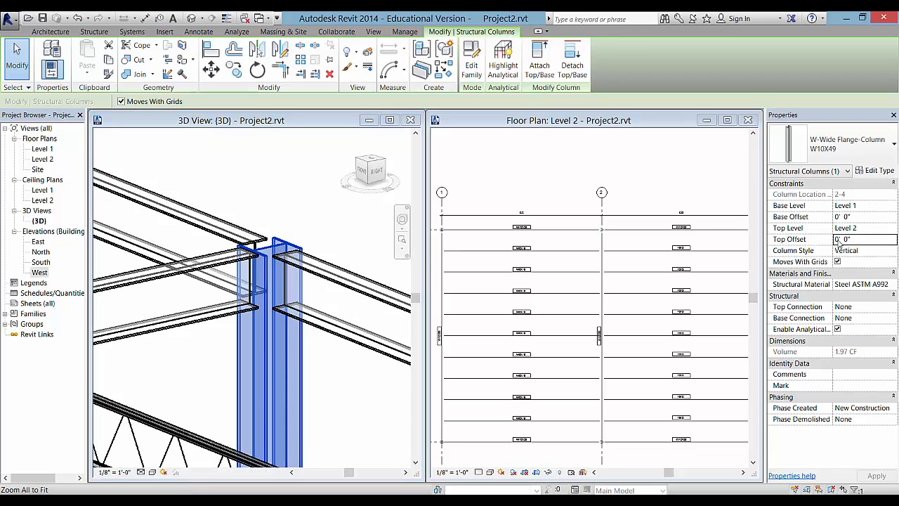
double_click(838, 240)
drag(862, 239, 821, 247)
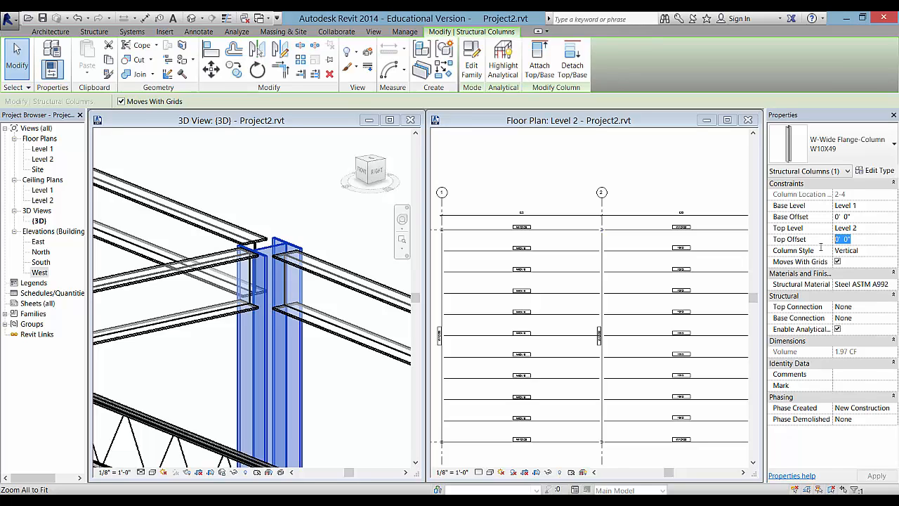
text(6)
click(878, 475)
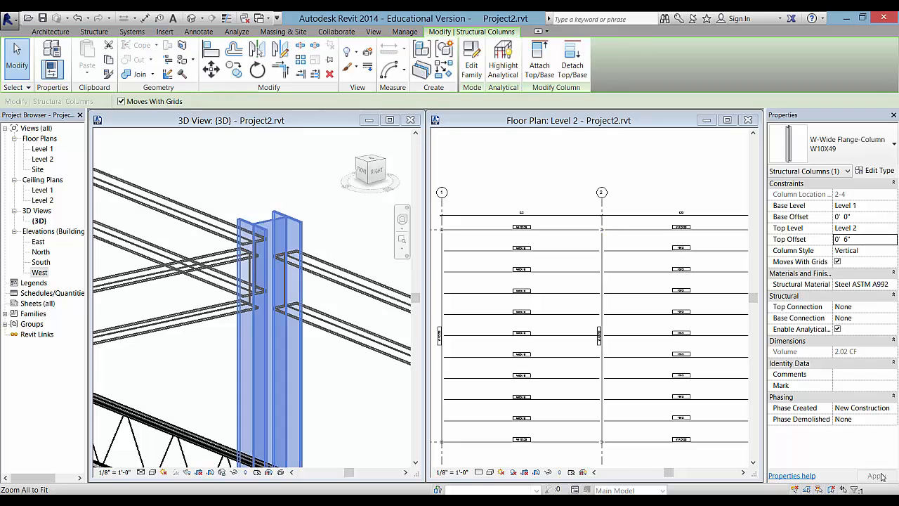
click(327, 248)
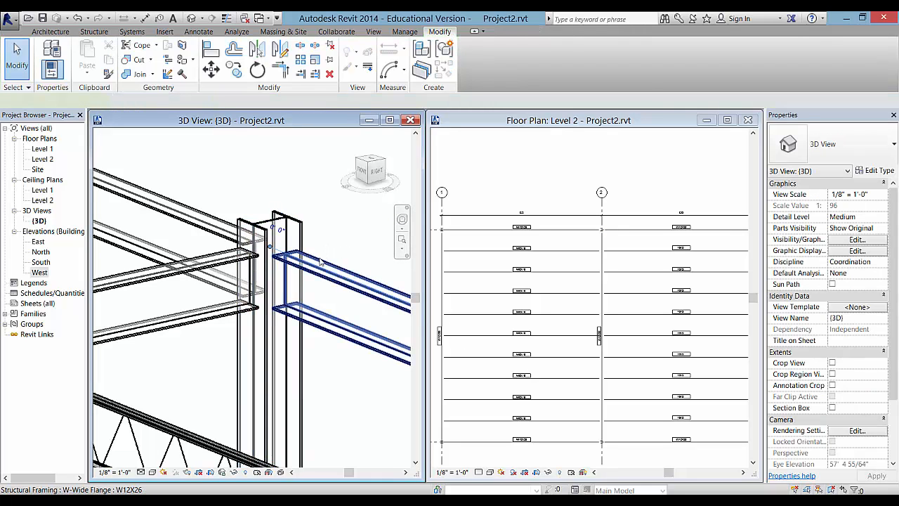
Set the Start Level Offset of the W12X26 girder running from the raised column toward grid line 3 to 6"
click(320, 260)
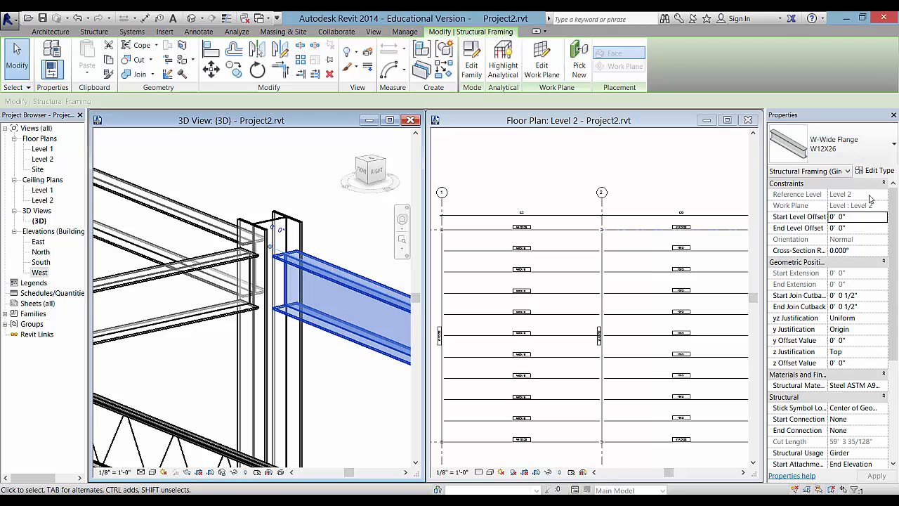
click(840, 216)
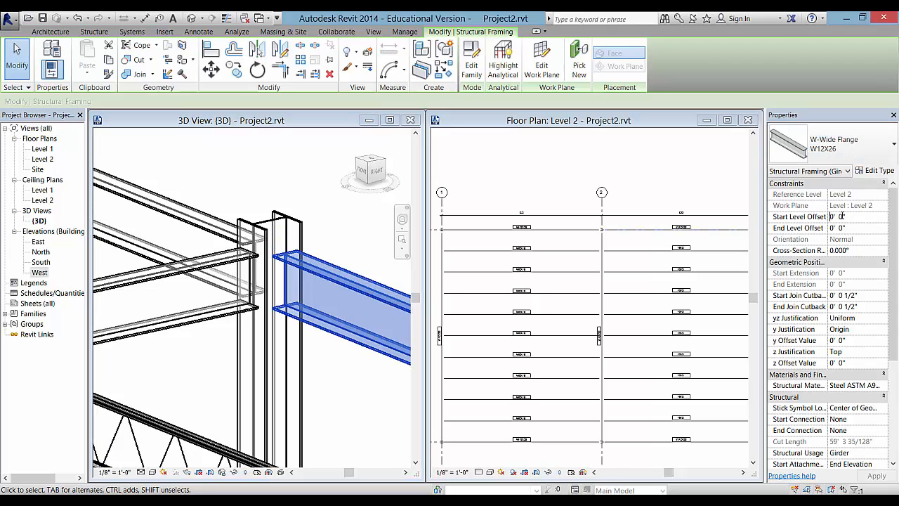
drag(858, 217, 788, 224)
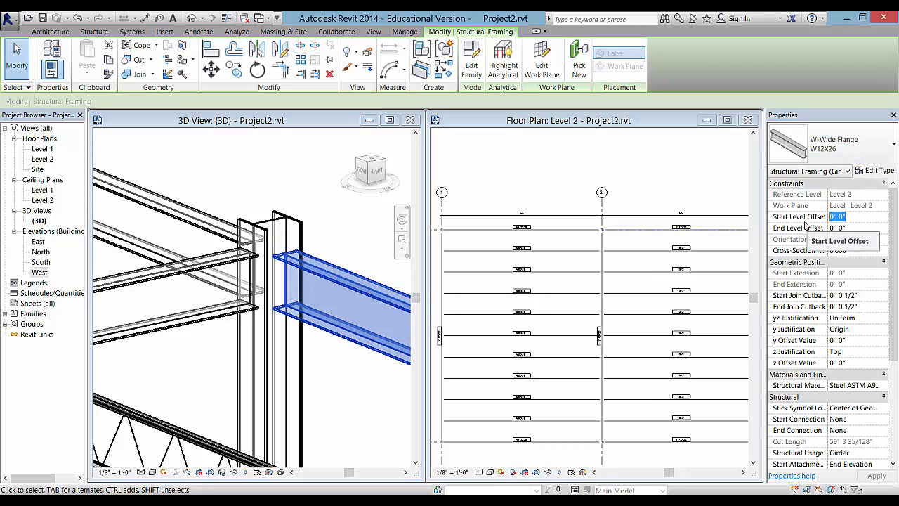
text(6")
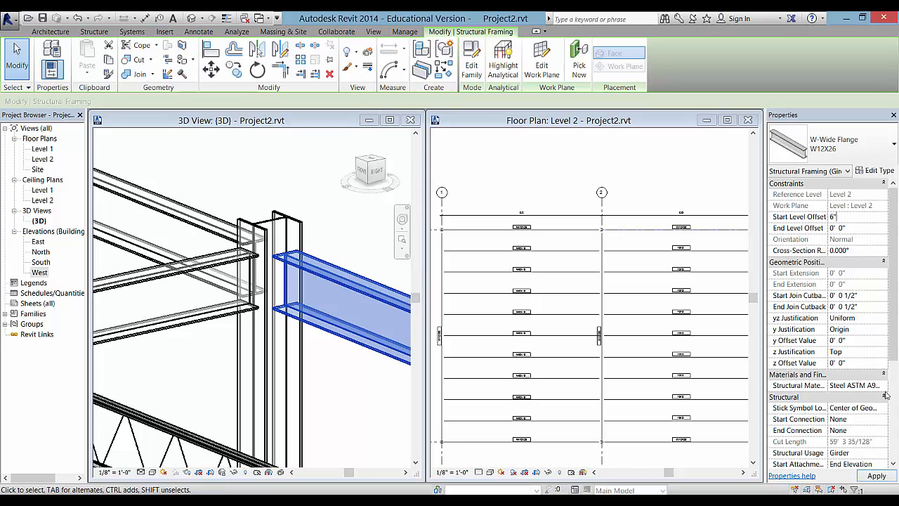
click(877, 476)
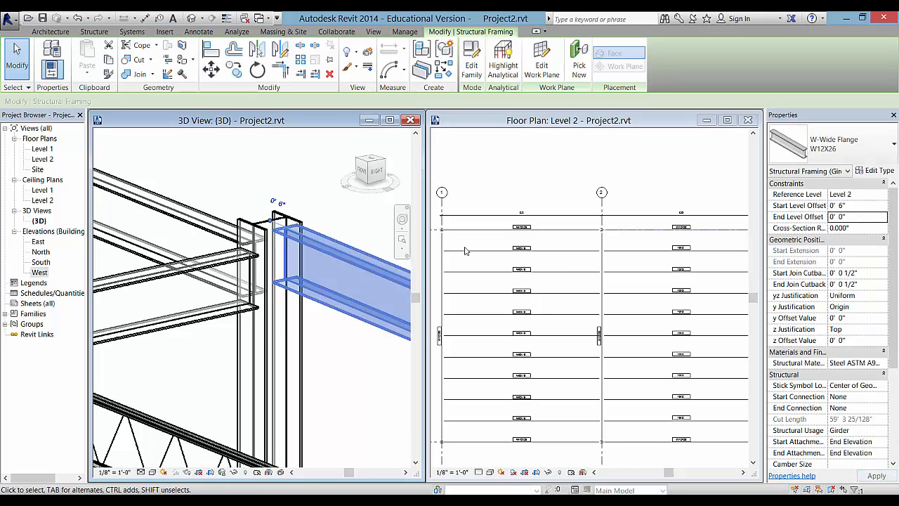
click(342, 356)
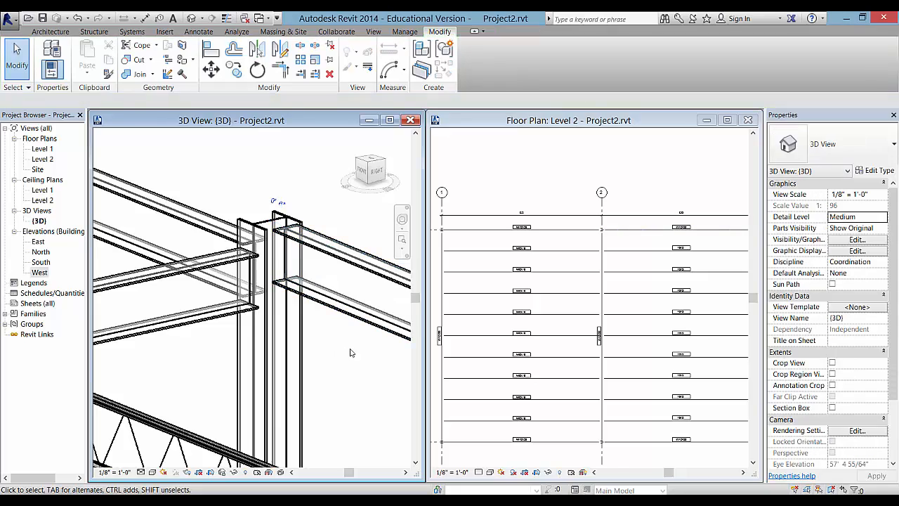
Examine the complete steel frame and the trusses in 3D, and the tagged framing layout in the Level 2 plan
shift+middle_drag(349, 352, 201, 233)
scroll(358, 358, down, 2)
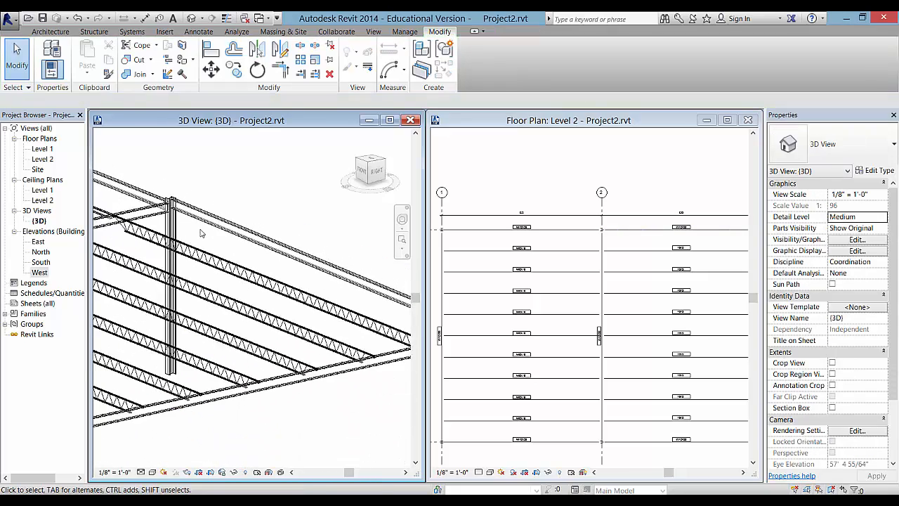
scroll(201, 232, down, 1)
scroll(309, 270, down, 2)
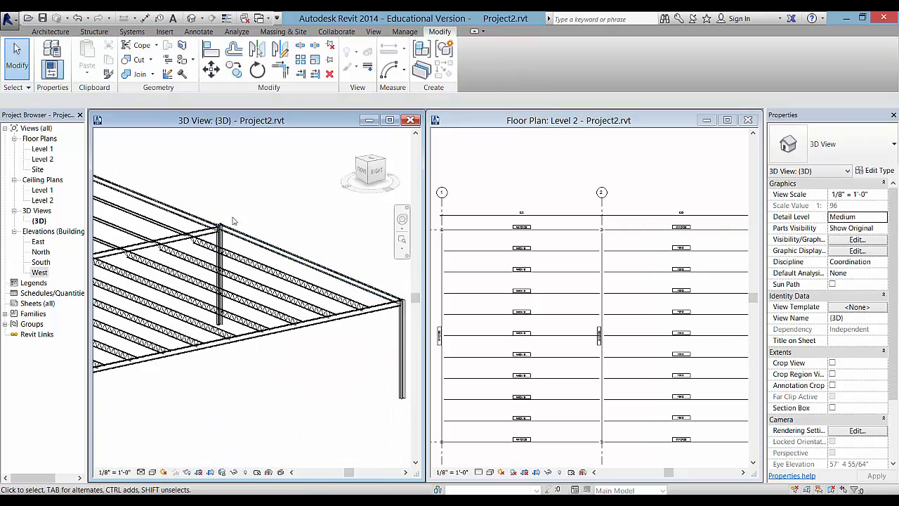
scroll(275, 241, down, 3)
scroll(198, 258, down, 2)
scroll(198, 259, down, 3)
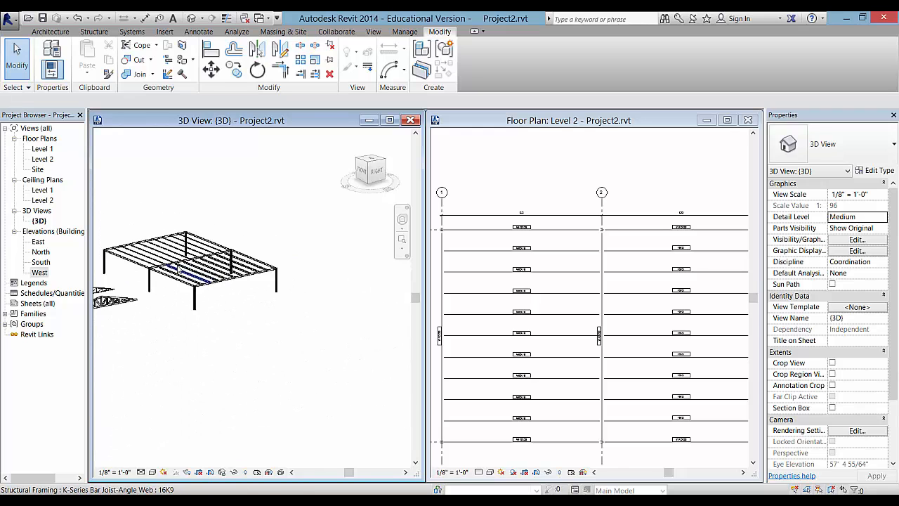
middle_drag(198, 259, 314, 276)
scroll(257, 300, up, 1)
scroll(258, 299, down, 1)
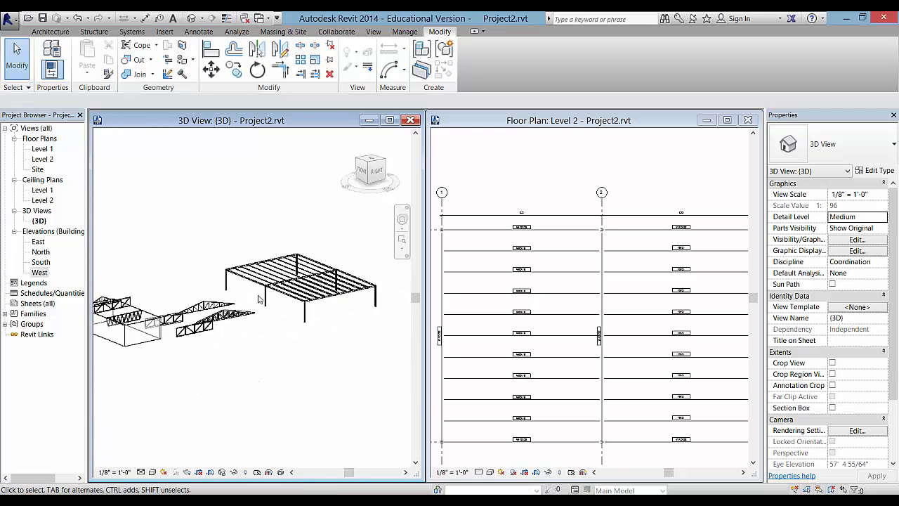
middle_drag(257, 299, 284, 304)
scroll(569, 168, down, 2)
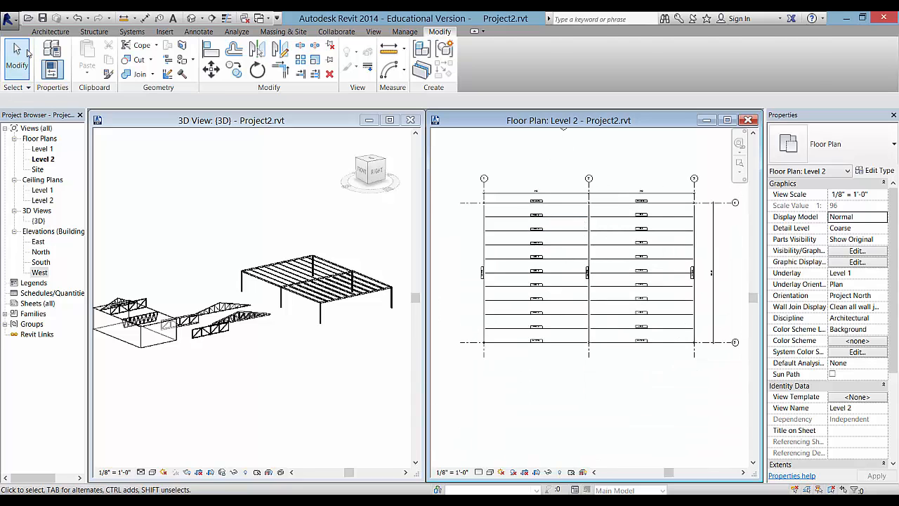
click(94, 32)
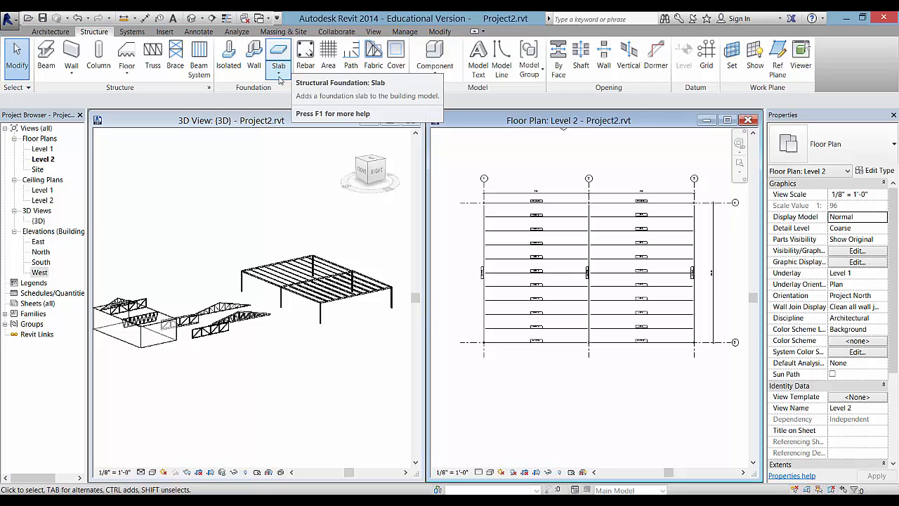
click(279, 74)
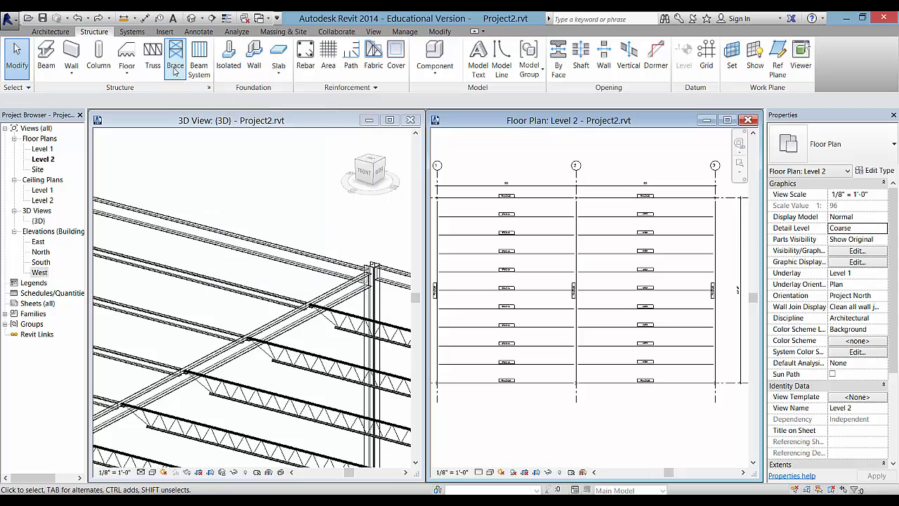
Place an L4X4X5/8 brace with start and end at Level 2 between the first two infill beams below the upper girder, between grid lines 1 and 2
click(174, 67)
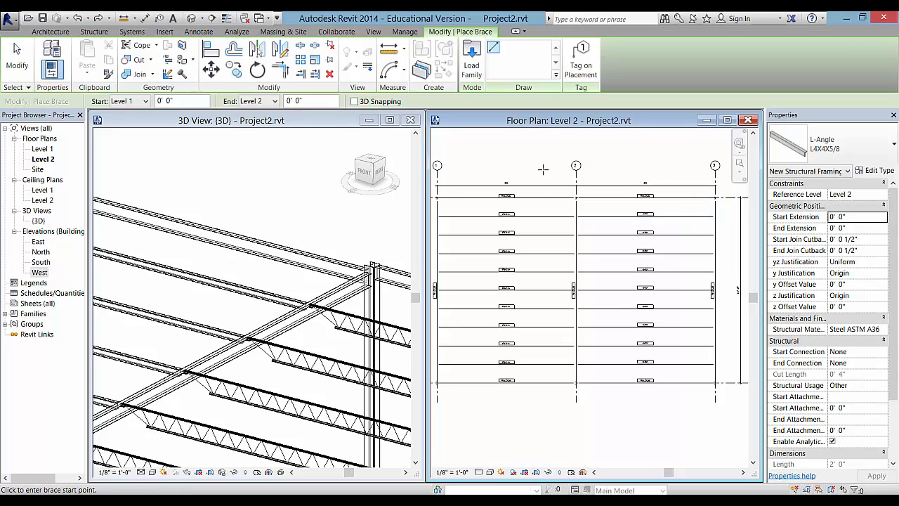
click(146, 102)
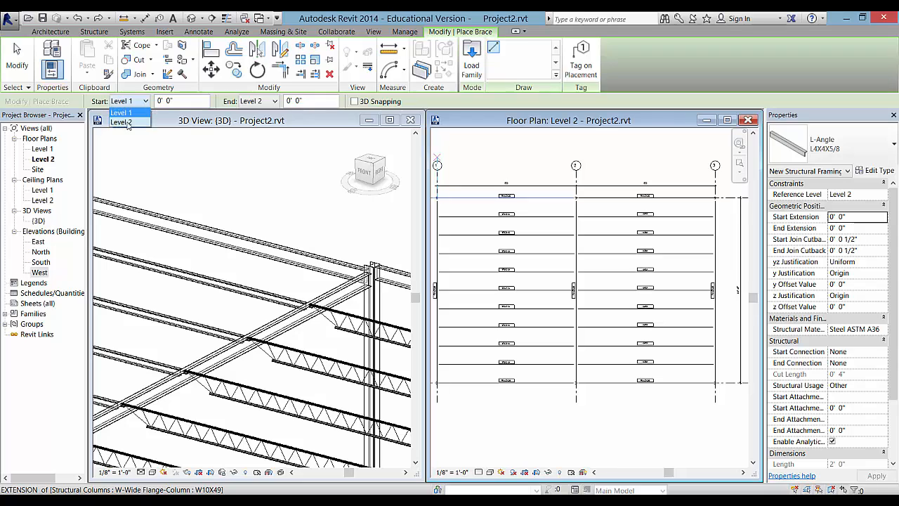
click(127, 125)
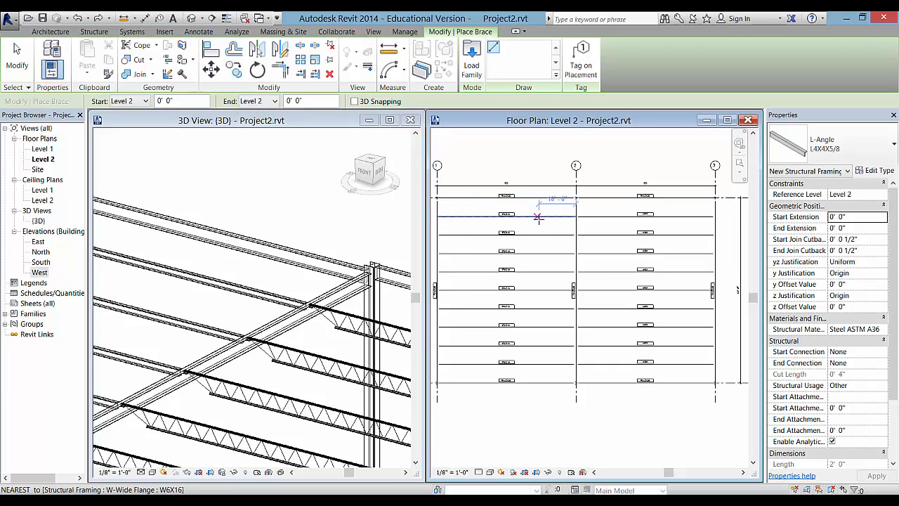
click(539, 216)
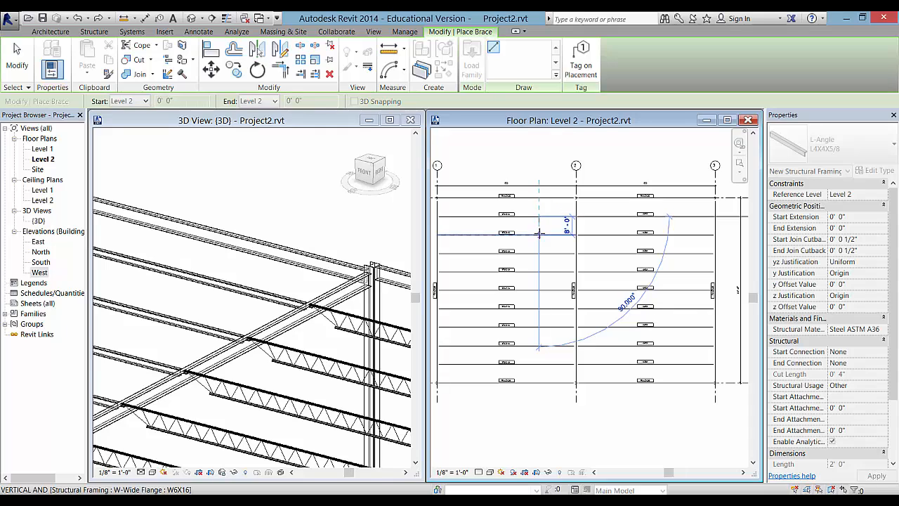
click(539, 232)
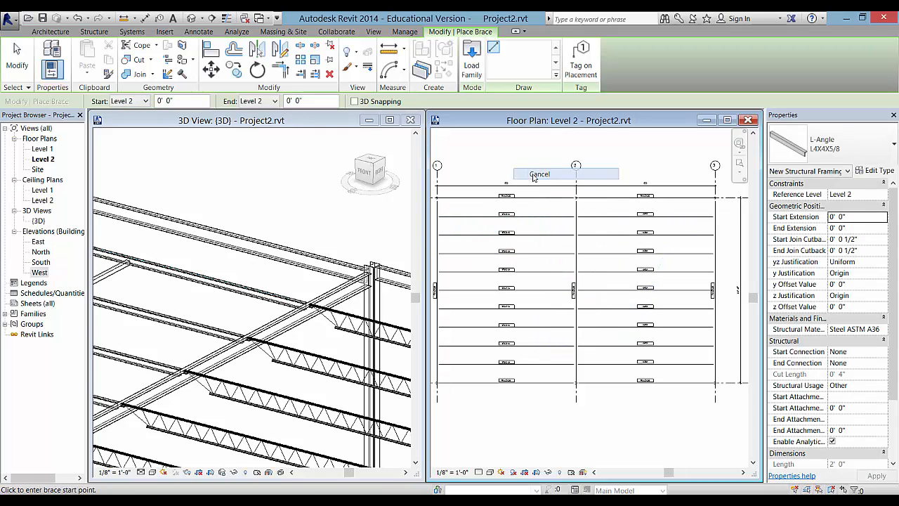
middle_drag(237, 265, 394, 234)
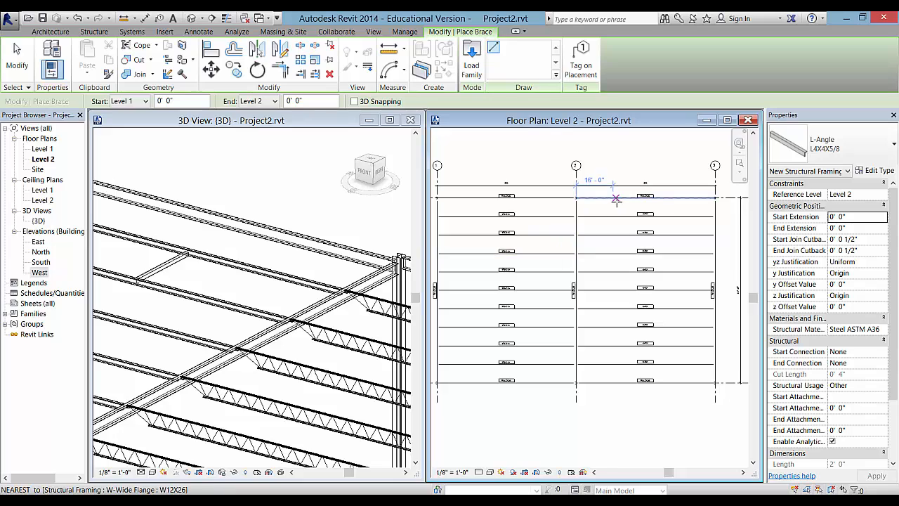
key(Escape)
key(Escape)
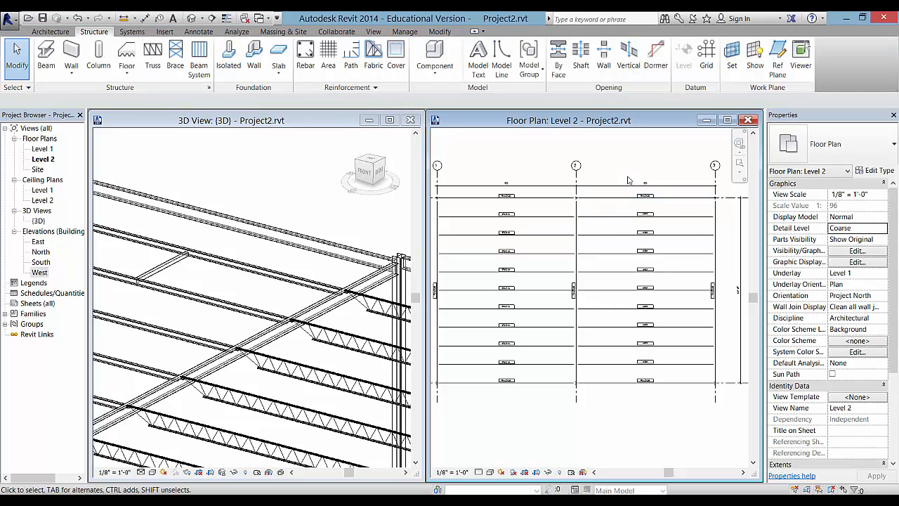
Switch the Level 2 plan's detail level to Medium to inspect the brace between the infill beams, and return it to Coarse
click(883, 229)
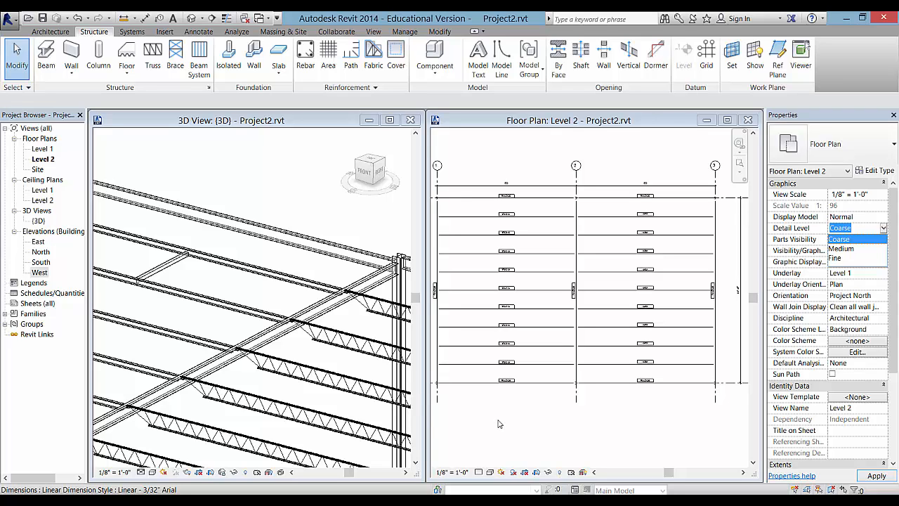
click(851, 249)
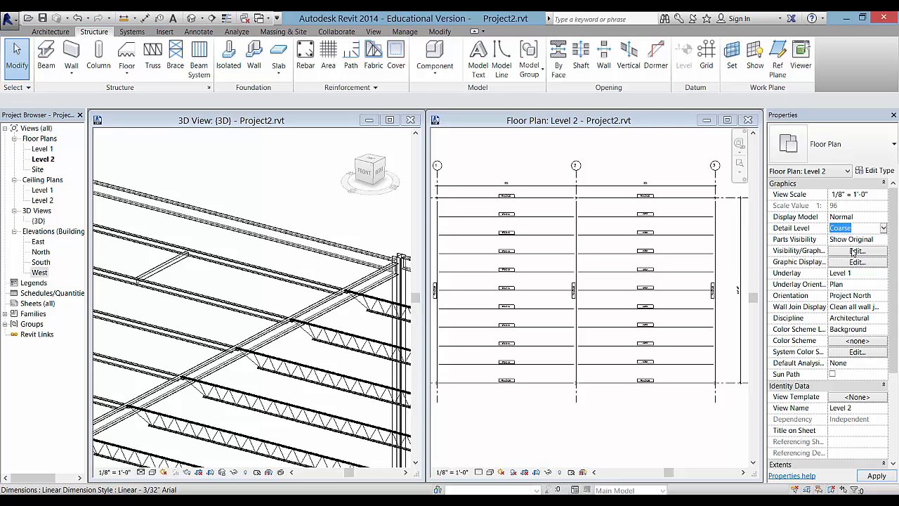
click(875, 475)
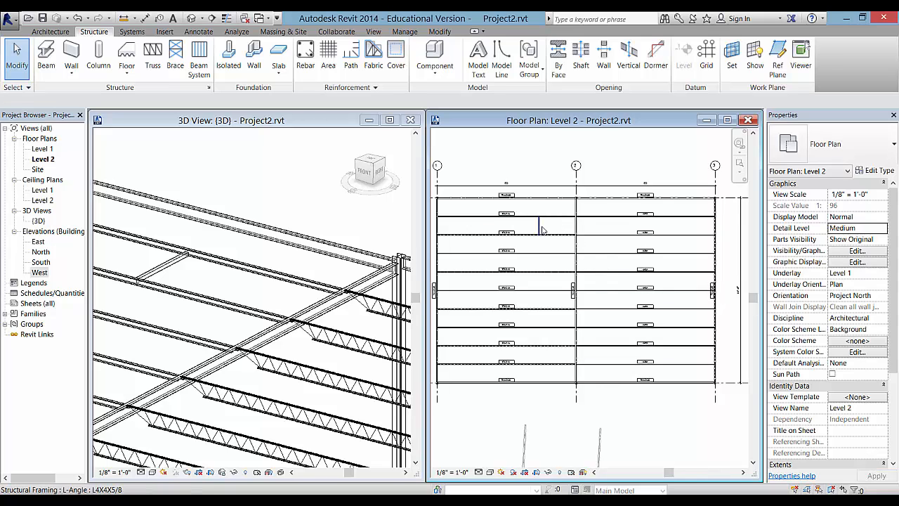
scroll(541, 230, up, 6)
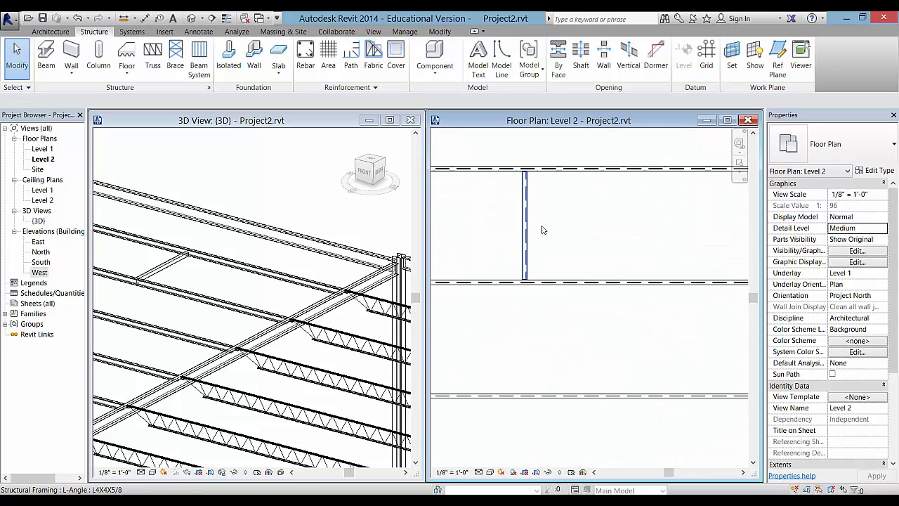
scroll(541, 230, up, 3)
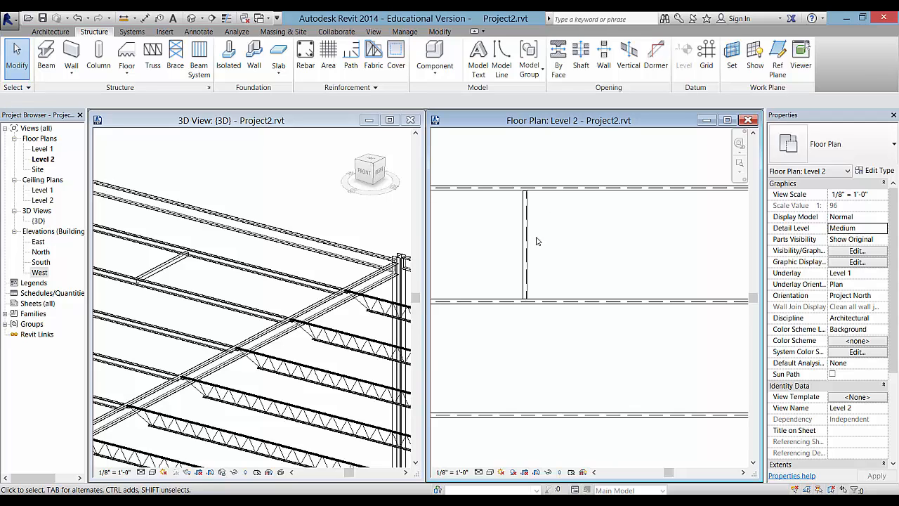
scroll(551, 239, down, 4)
middle_drag(553, 239, 558, 242)
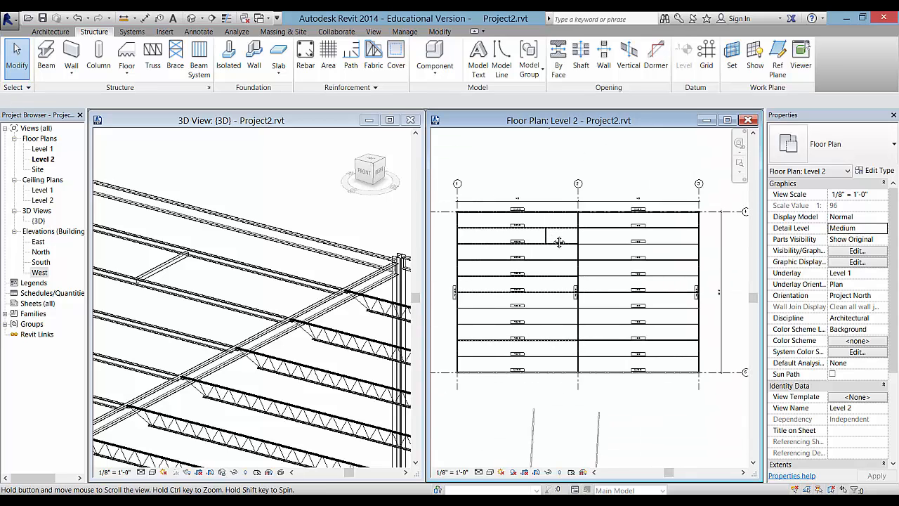
click(882, 229)
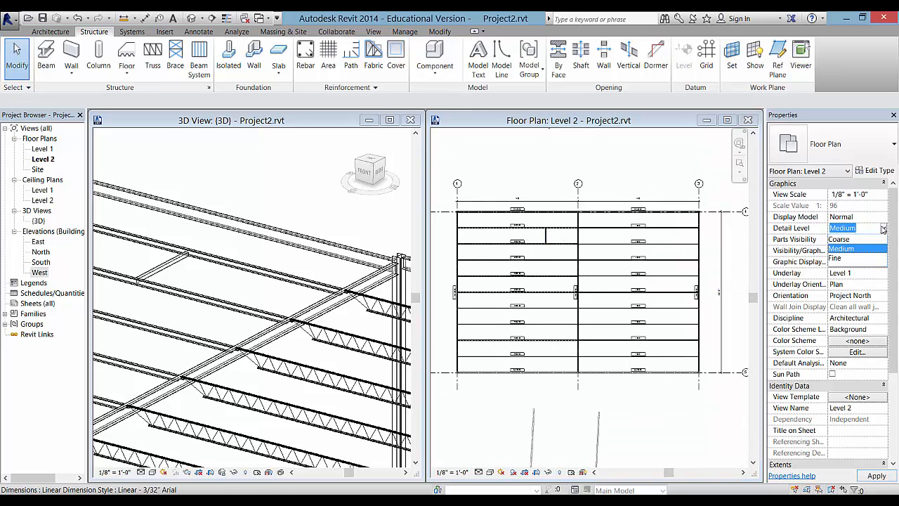
click(853, 239)
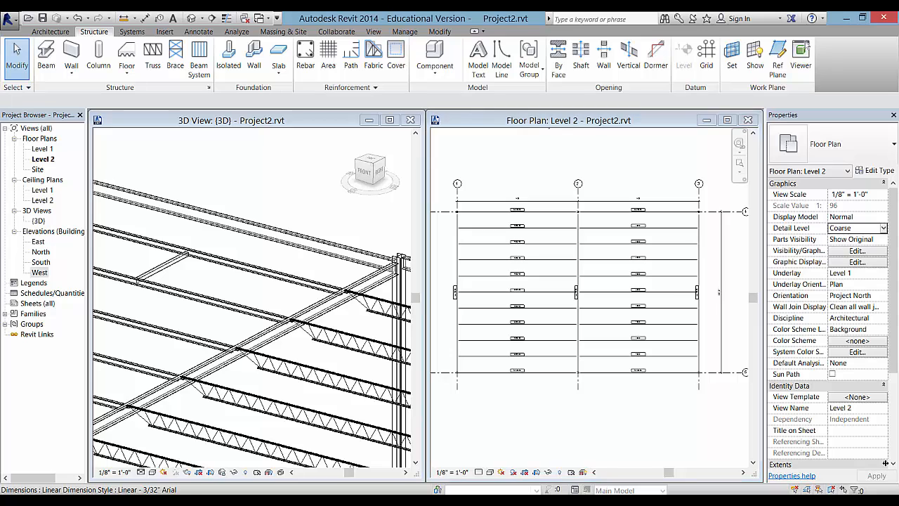
Cut a circular By Face opening with a radius of about 3" through the web of the upper W12X26 girder between grid lines 1 and 2
click(241, 188)
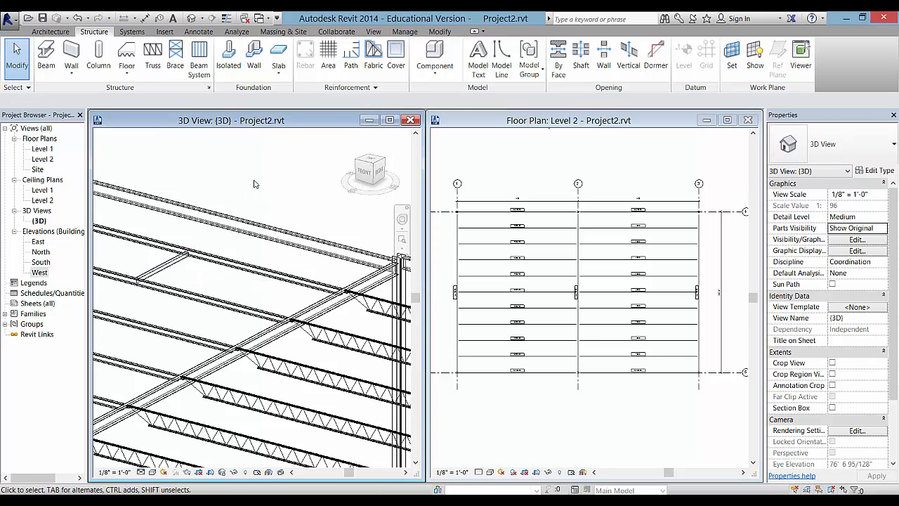
scroll(247, 179, up, 2)
click(51, 32)
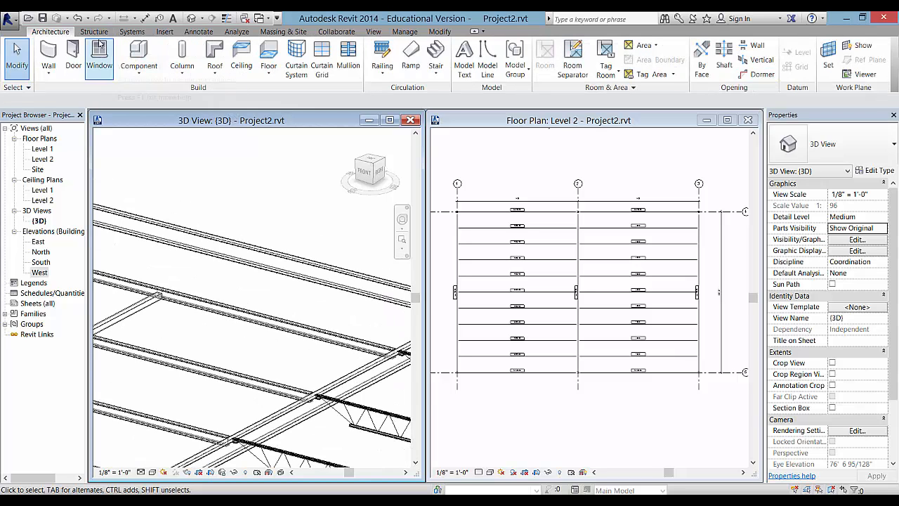
click(93, 32)
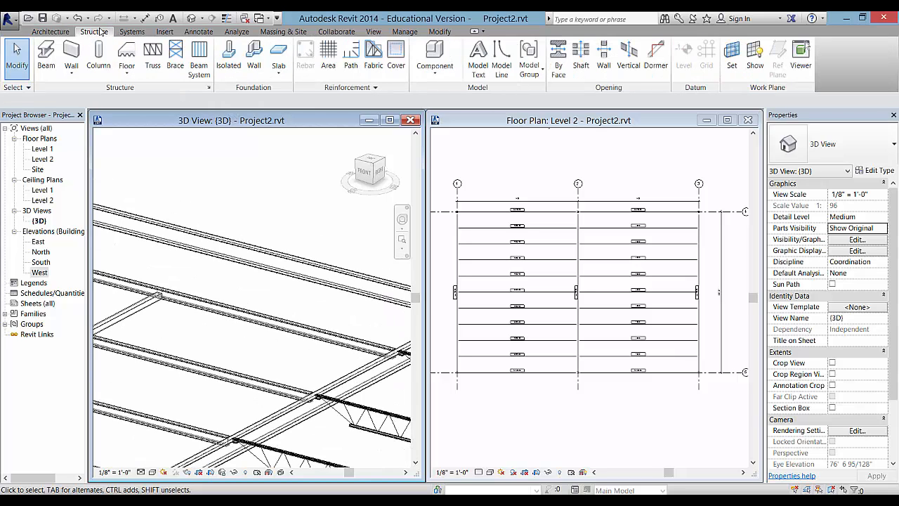
click(559, 70)
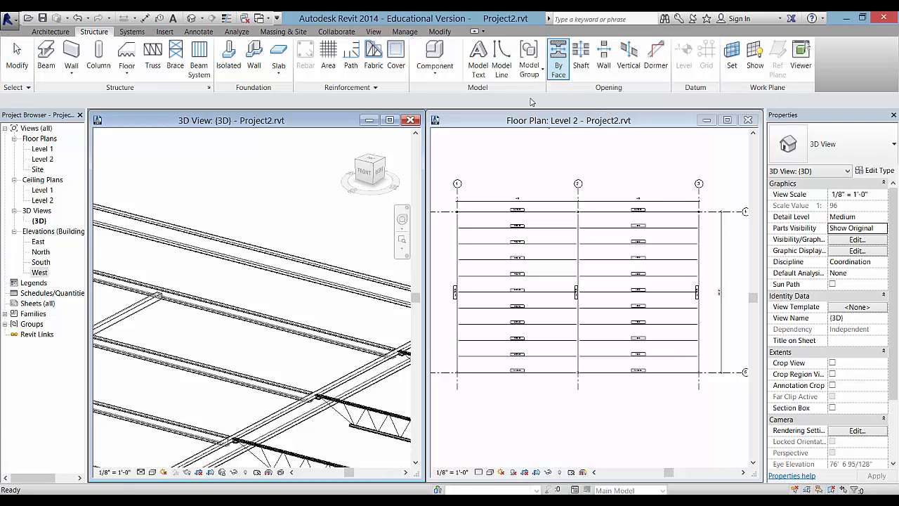
scroll(344, 270, up, 2)
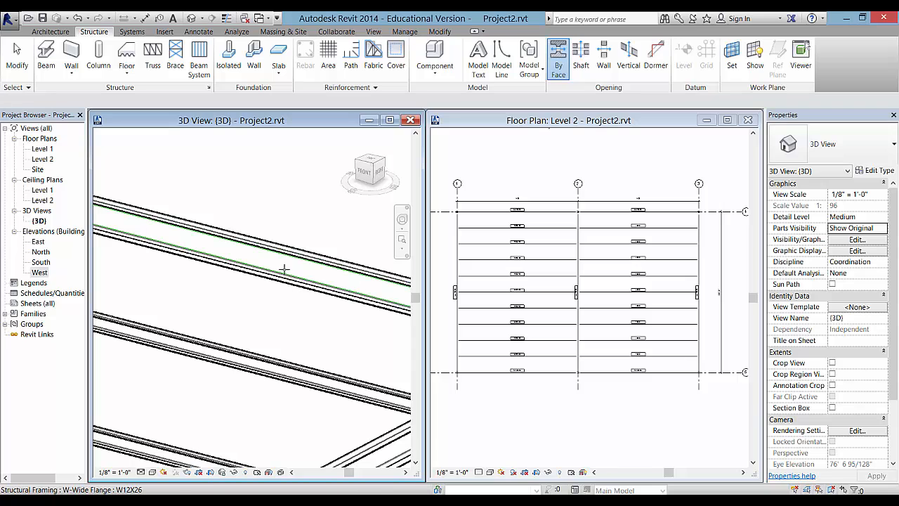
scroll(283, 268, up, 3)
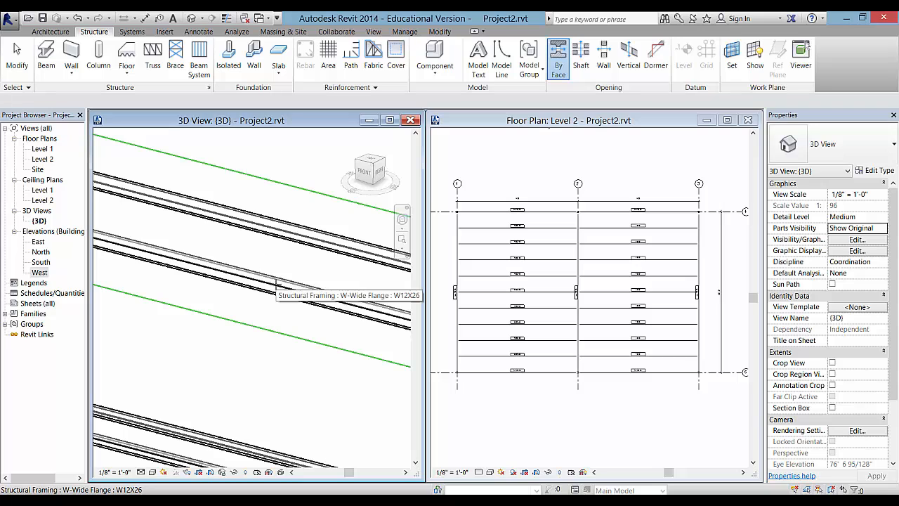
click(276, 284)
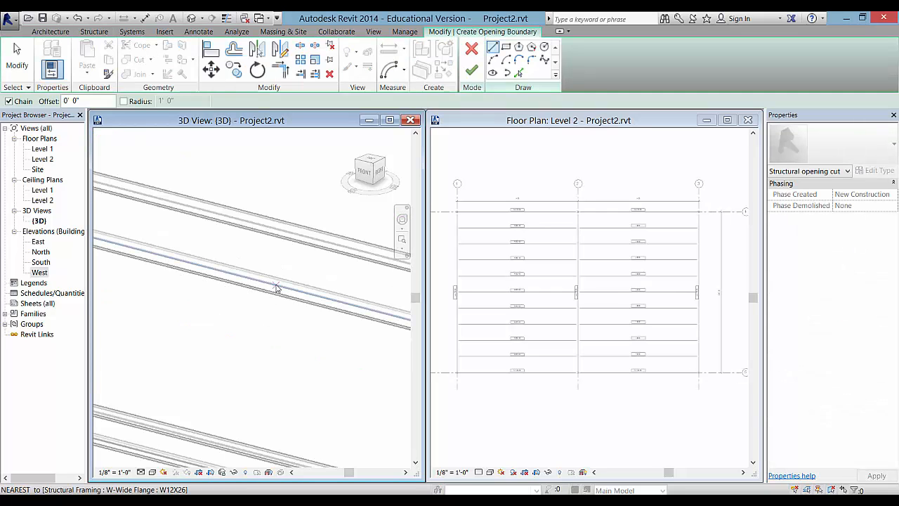
click(544, 46)
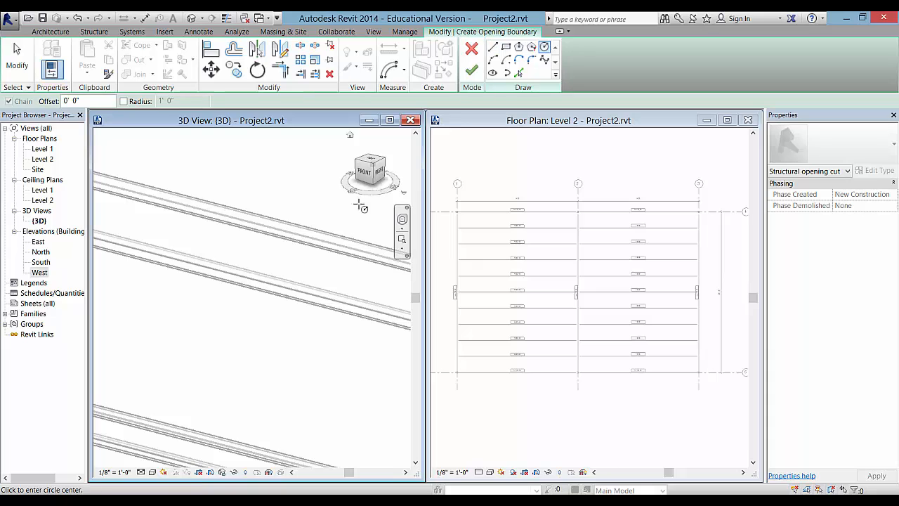
click(285, 260)
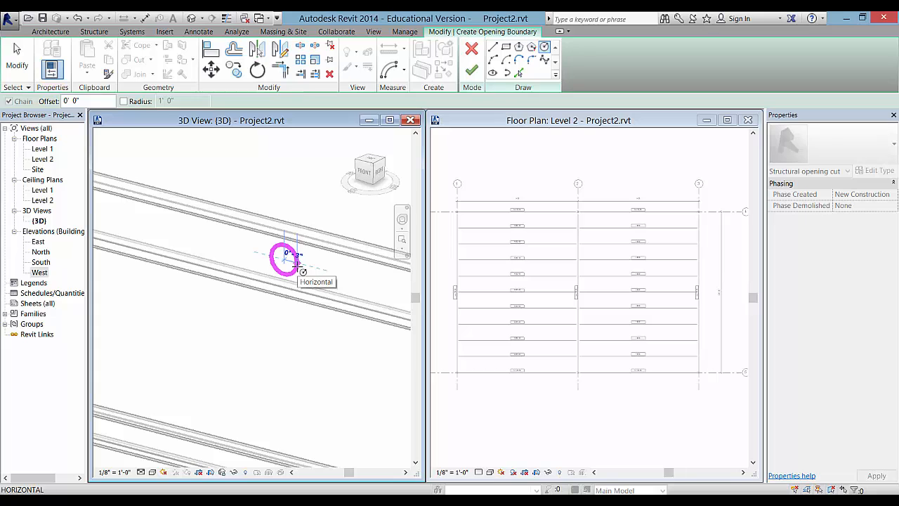
click(302, 271)
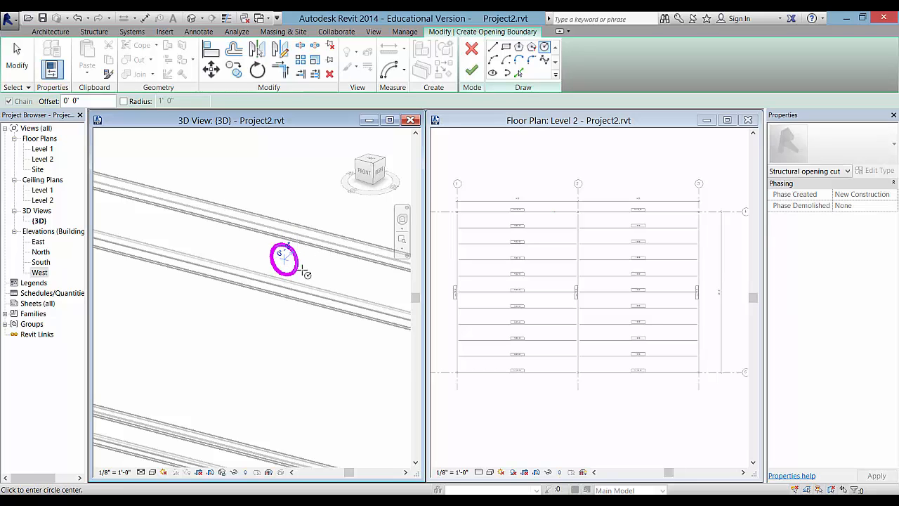
click(471, 70)
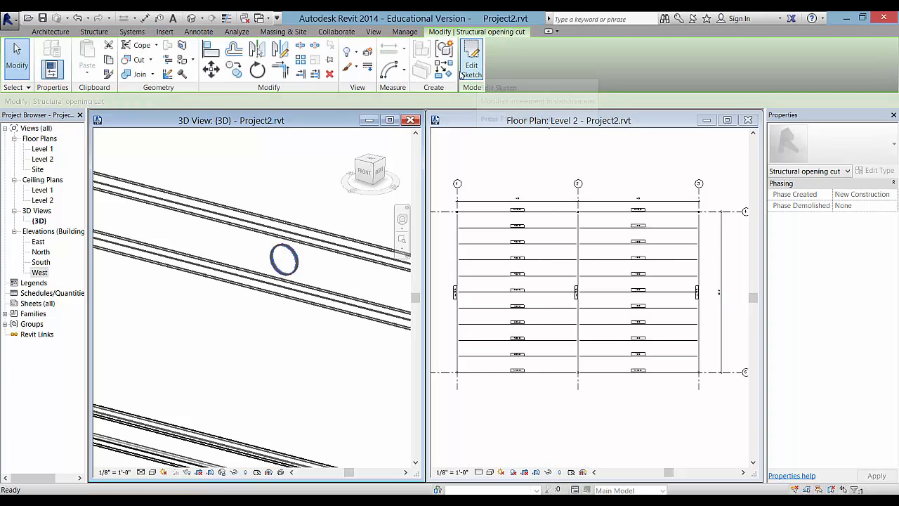
key(Escape)
Examine the circular web opening up close, and review the whole steel frame and the separate trusses in 3D
scroll(280, 320, down, 3)
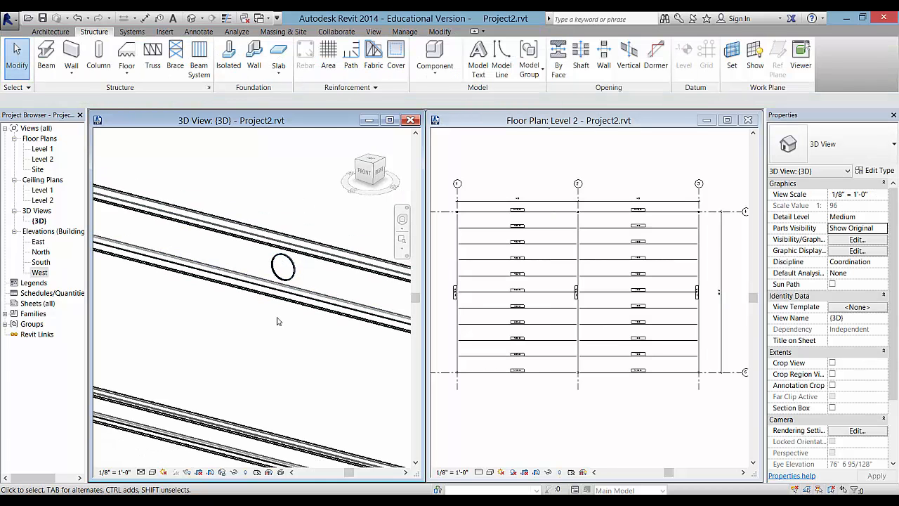
scroll(280, 320, down, 2)
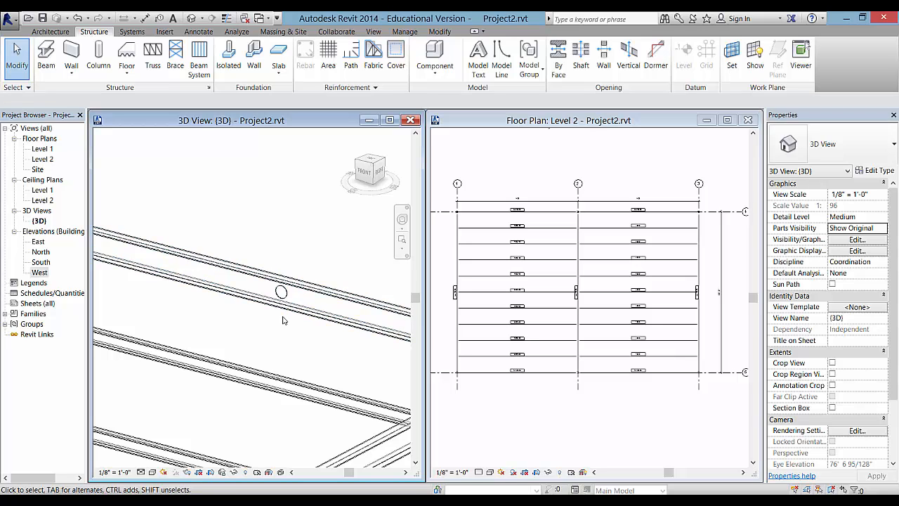
scroll(282, 320, up, 1)
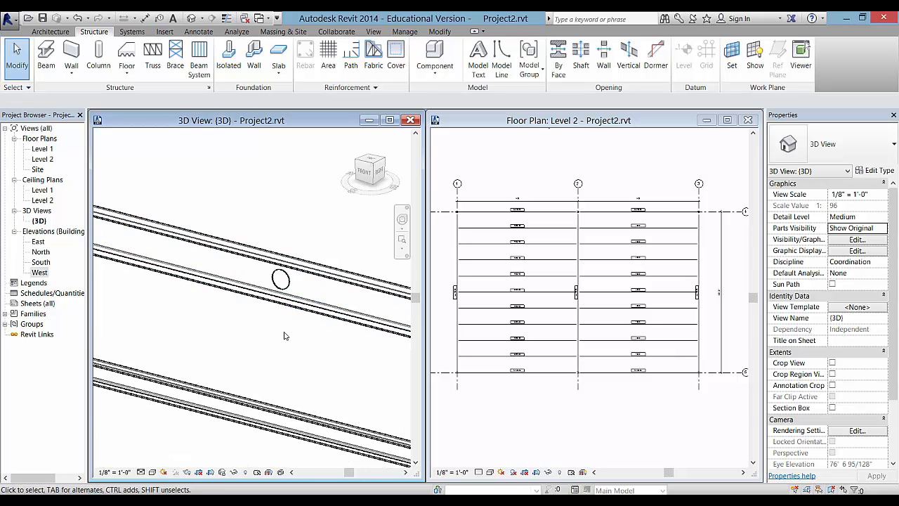
scroll(279, 321, down, 5)
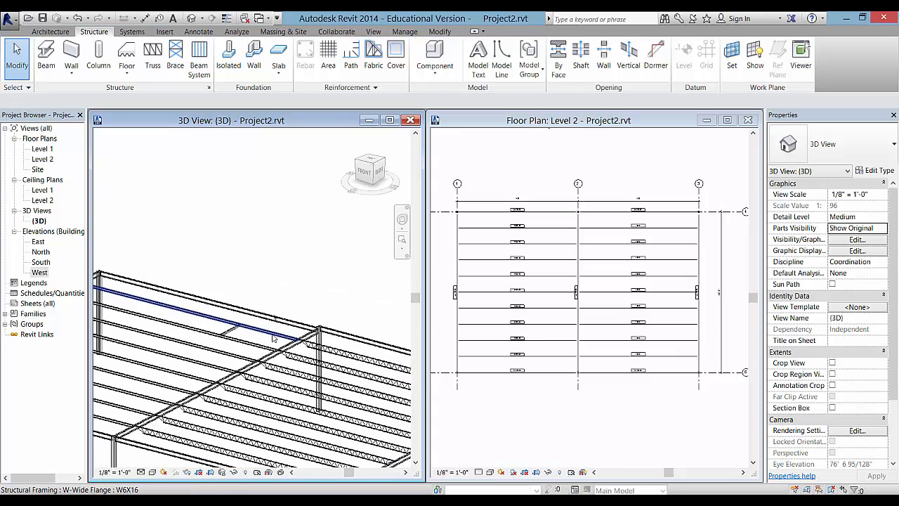
scroll(278, 349, down, 2)
middle_drag(267, 383, 292, 278)
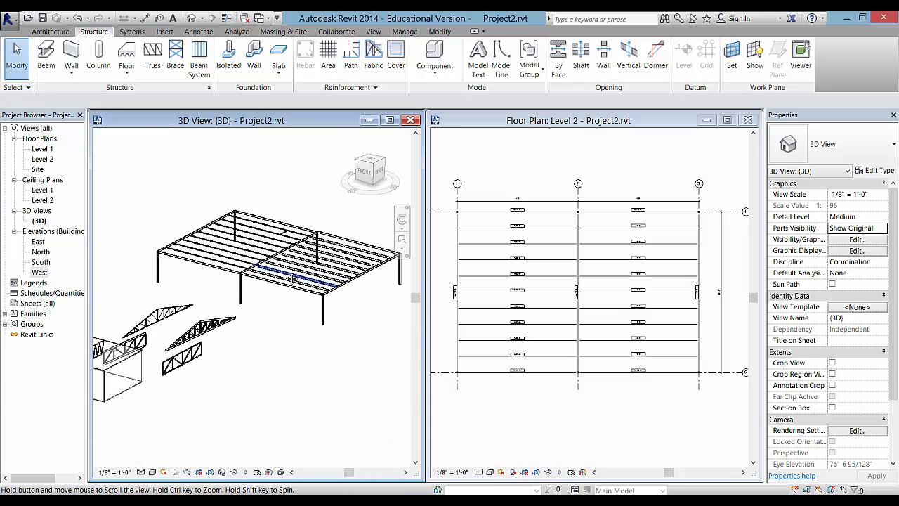
click(552, 392)
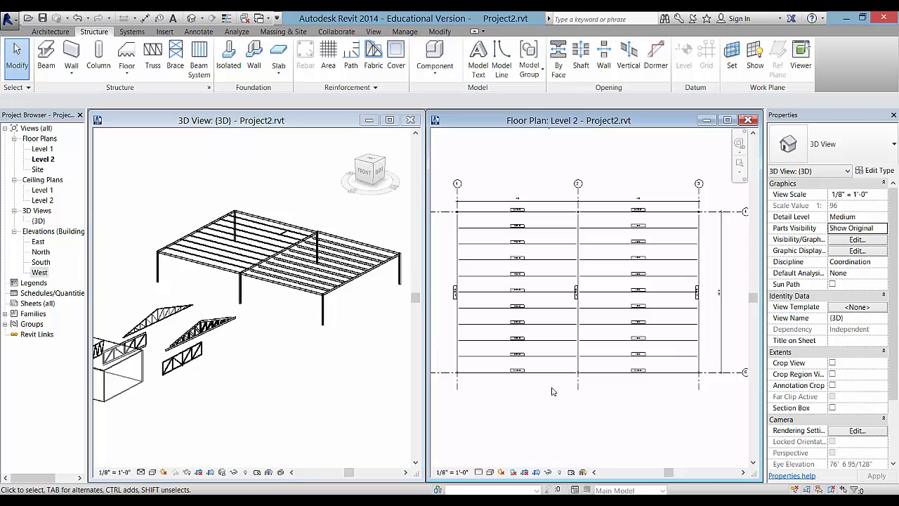
click(244, 370)
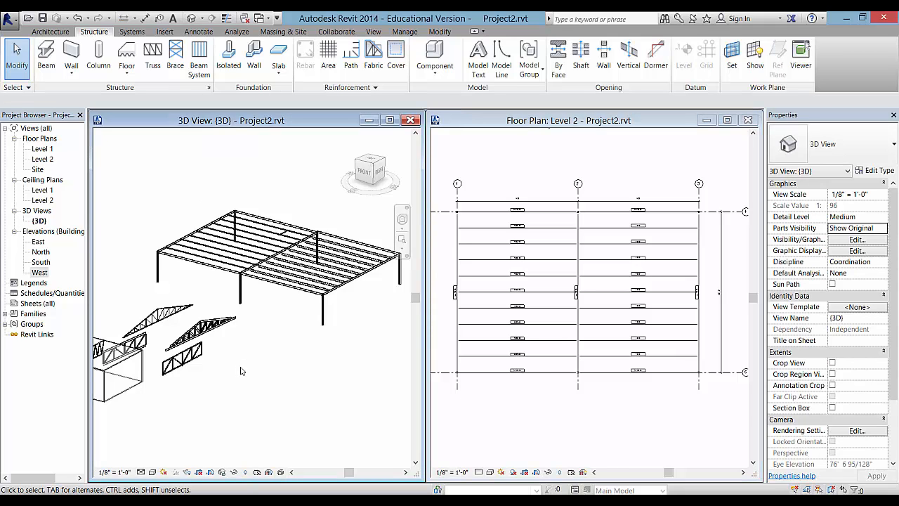